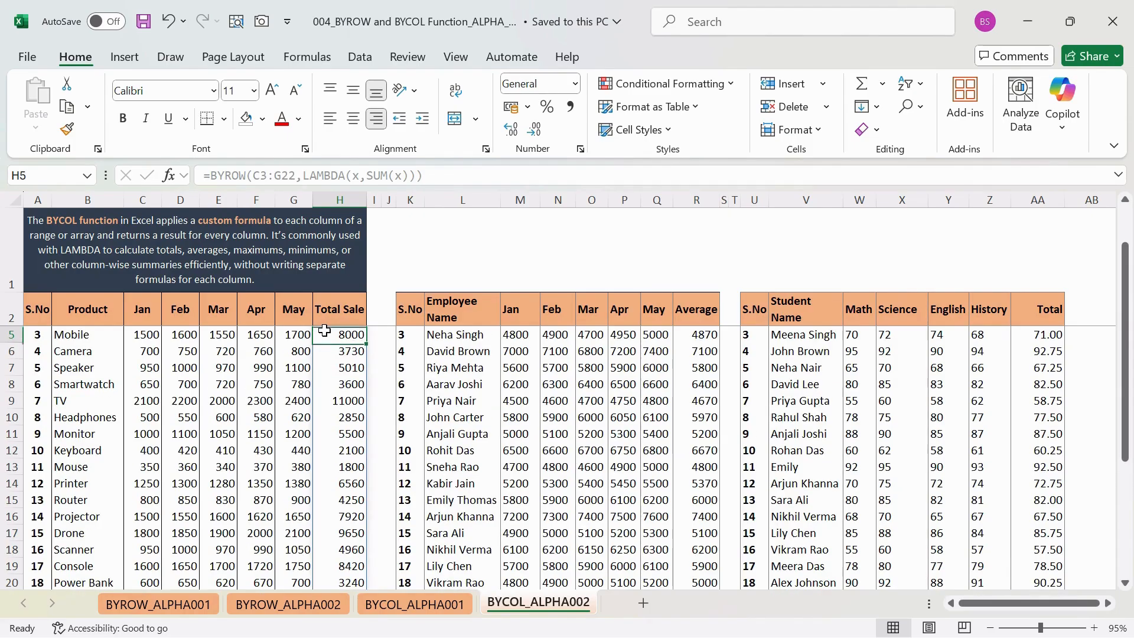
- Examine the empty Total row 24 beneath the product sales table on the BYCOL_ALPHA002 sheet, checking its month cells
{"action": "scroll", "coordinate": [252, 456], "scroll_direction": "down", "scroll_amount": 5}
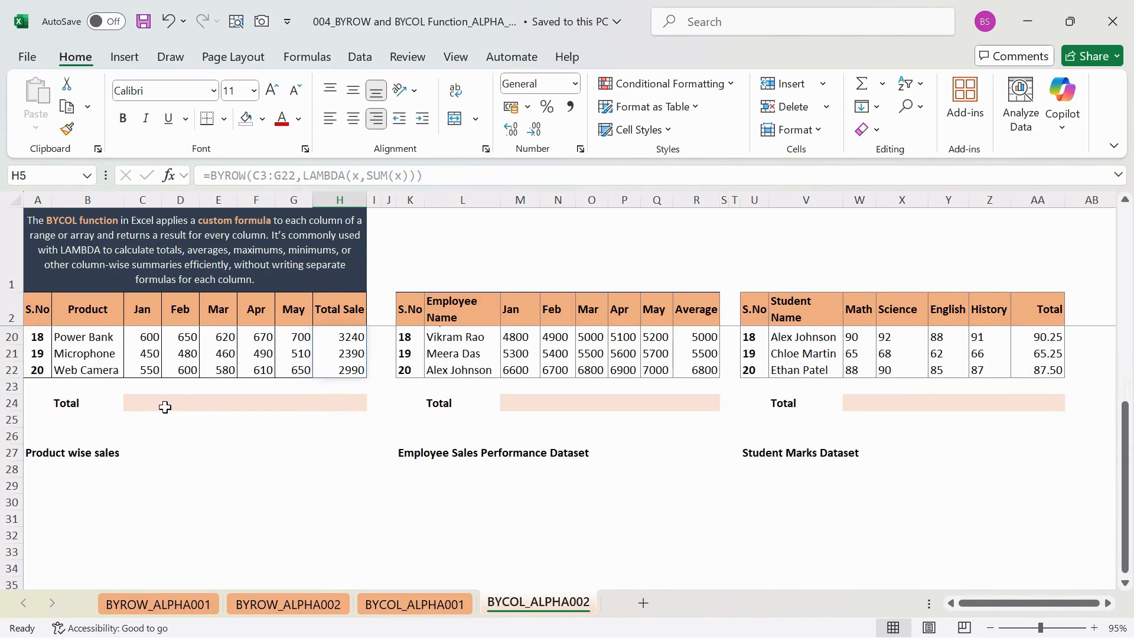
{"action": "left_click", "coordinate": [145, 403]}
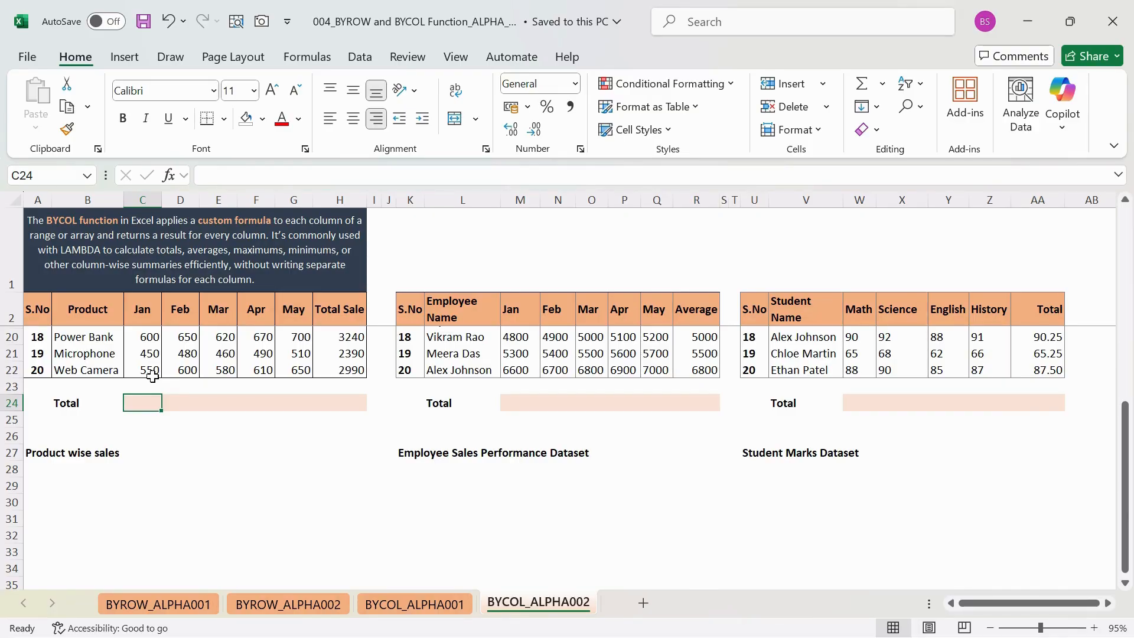
{"action": "left_click", "coordinate": [152, 378]}
{"action": "key", "text": "Down"}
{"action": "key", "text": "Right"}
{"action": "key", "text": "Right"}
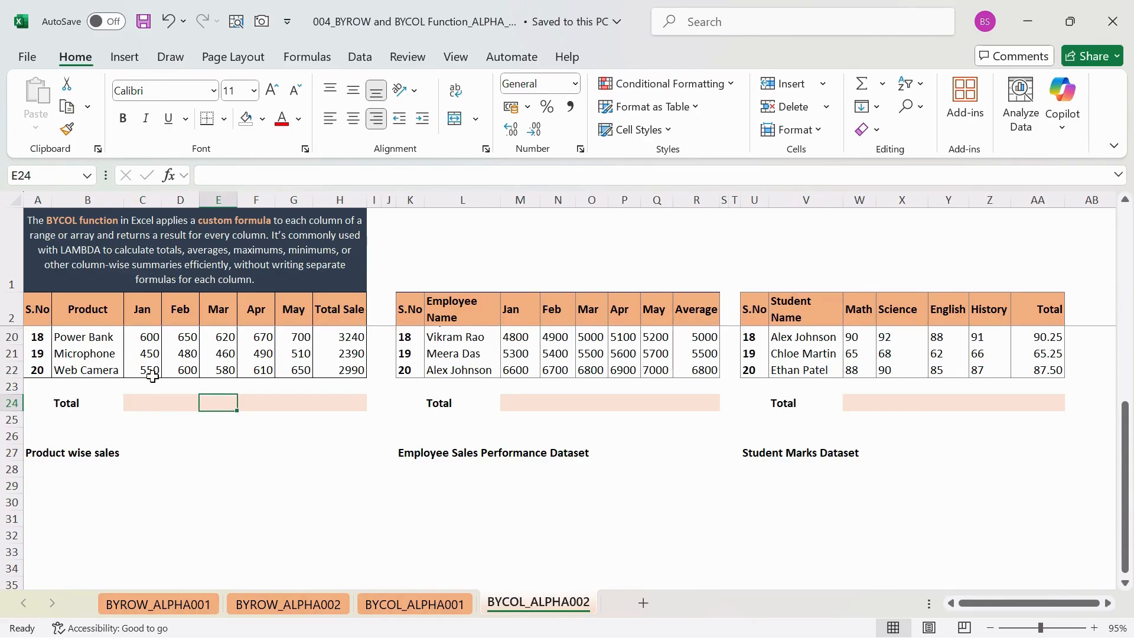
{"action": "key", "text": "Left"}
{"action": "key", "text": "Left"}
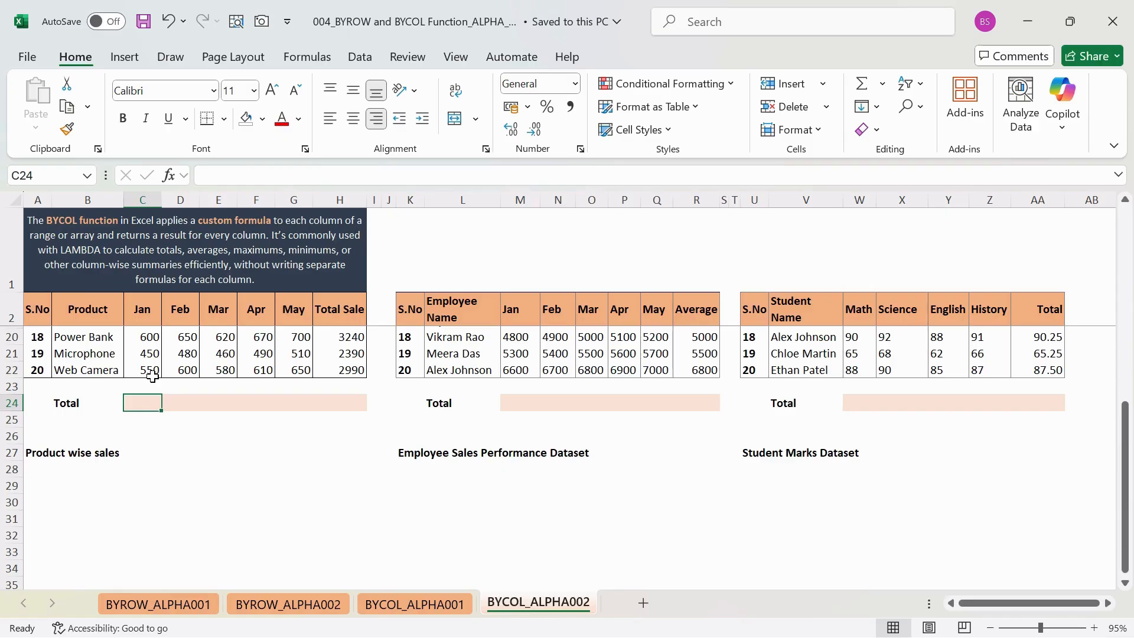
{"action": "key", "text": "Right"}
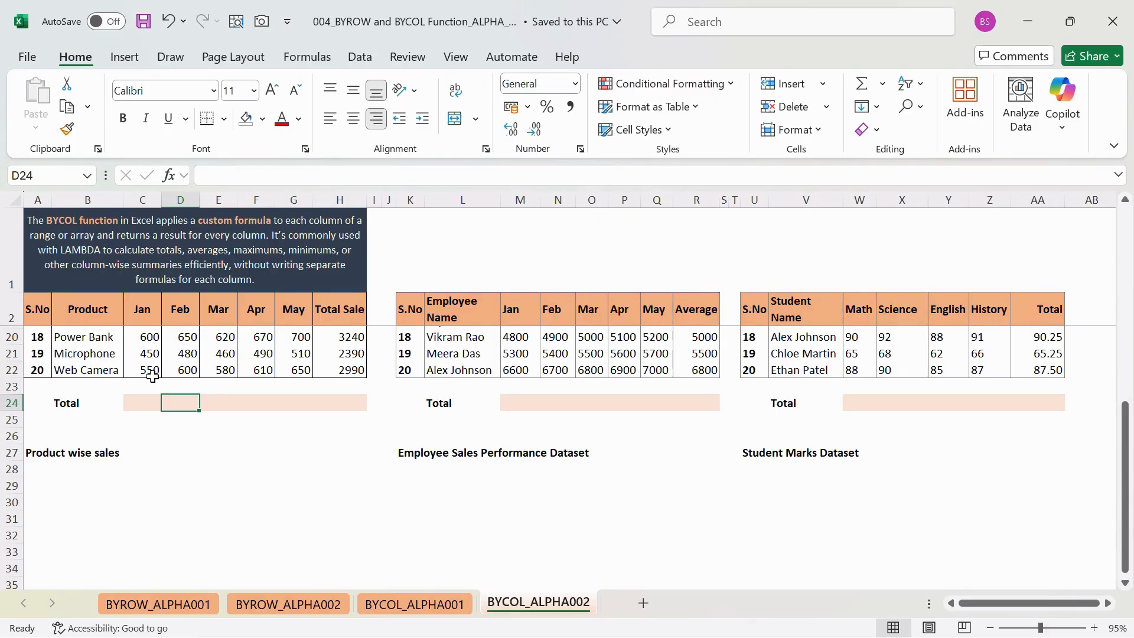
{"action": "key", "text": "Left"}
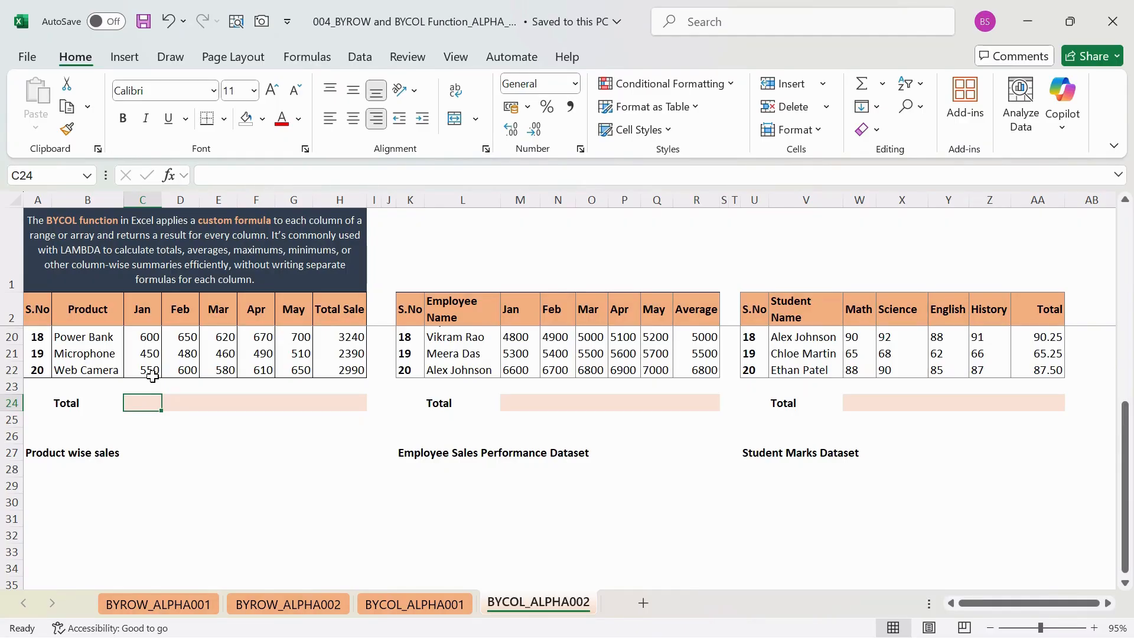
- On the BYCOL_ALPHA001 sheet, autofit the Jan to May columns C through G so the product totals fit
{"action": "left_click", "coordinate": [453, 605]}
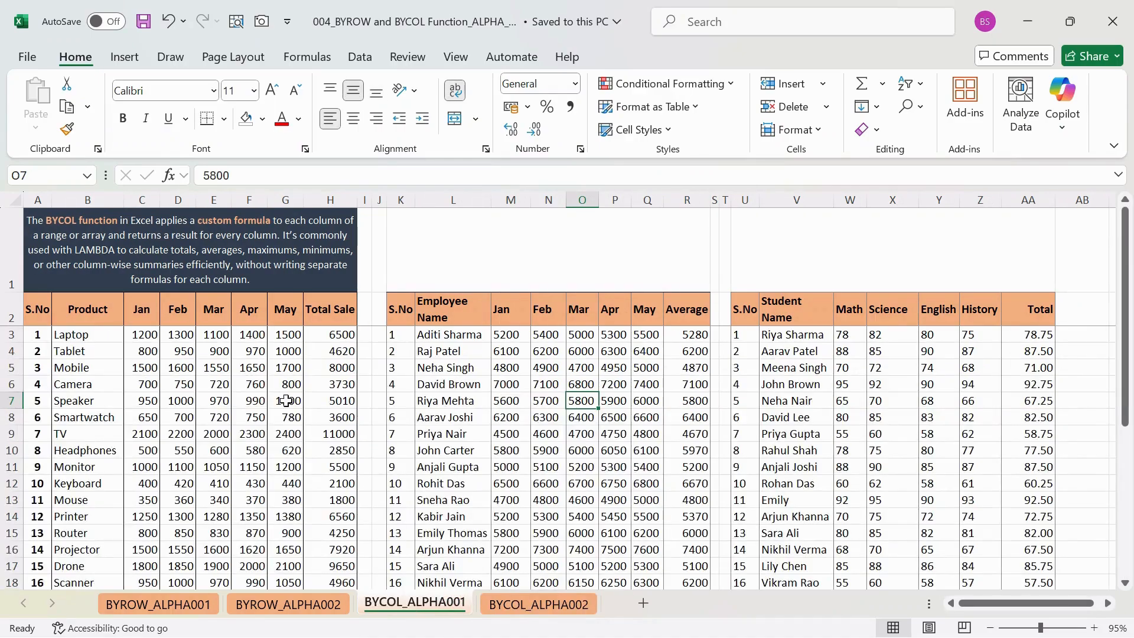
{"action": "scroll", "coordinate": [286, 401], "scroll_direction": "down", "scroll_amount": 4}
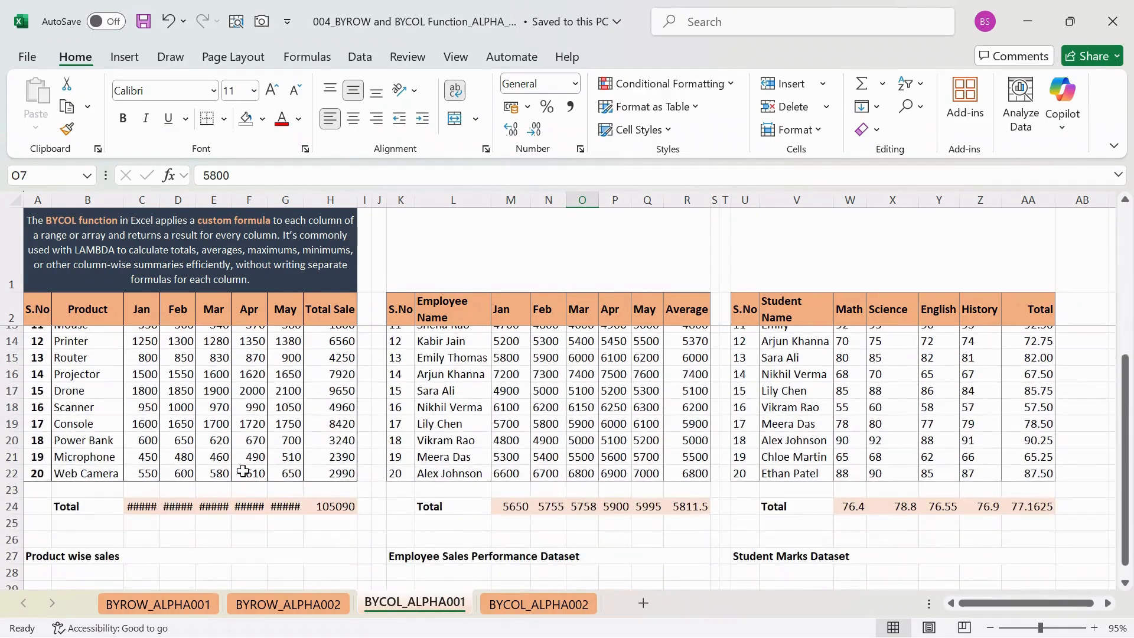
{"action": "double_click", "coordinate": [160, 200]}
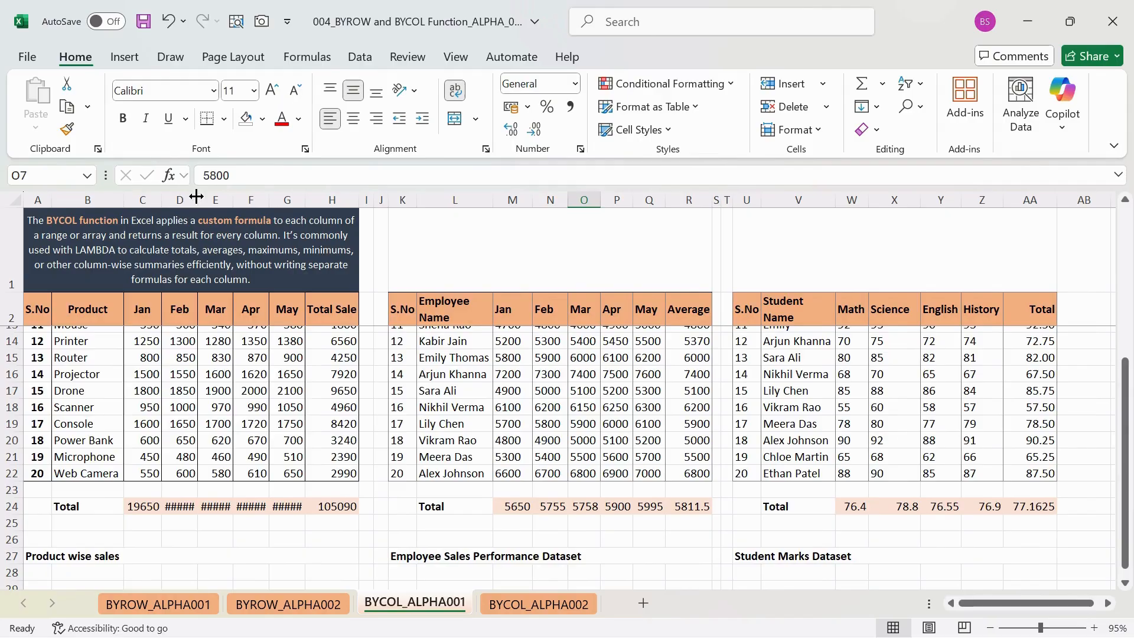
{"action": "double_click", "coordinate": [197, 200]}
{"action": "double_click", "coordinate": [236, 199]}
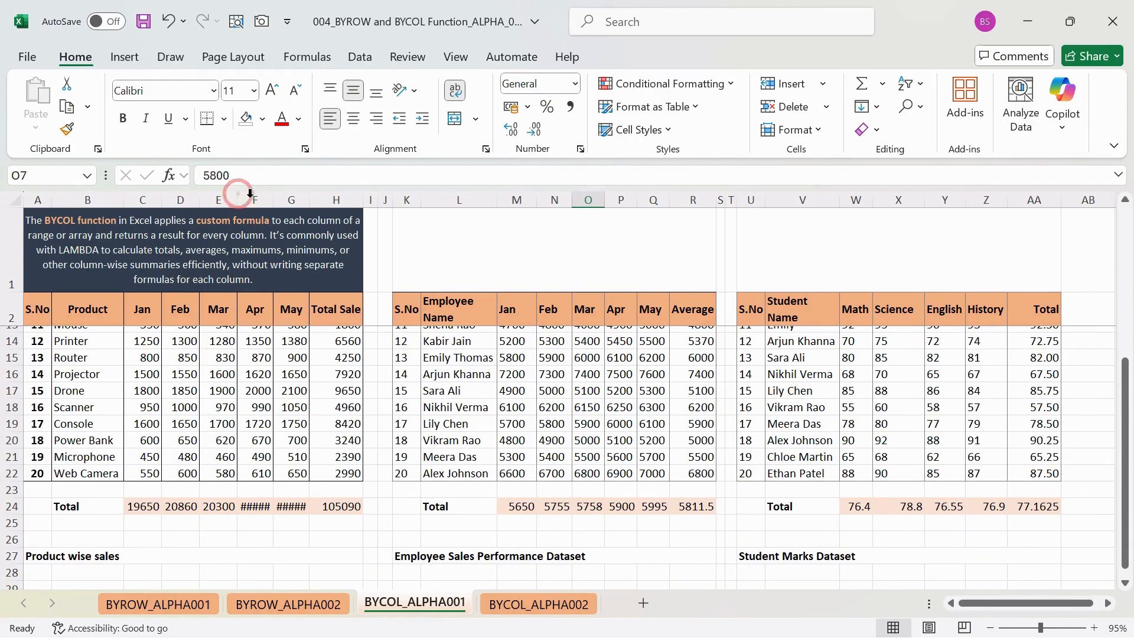
{"action": "double_click", "coordinate": [272, 193]}
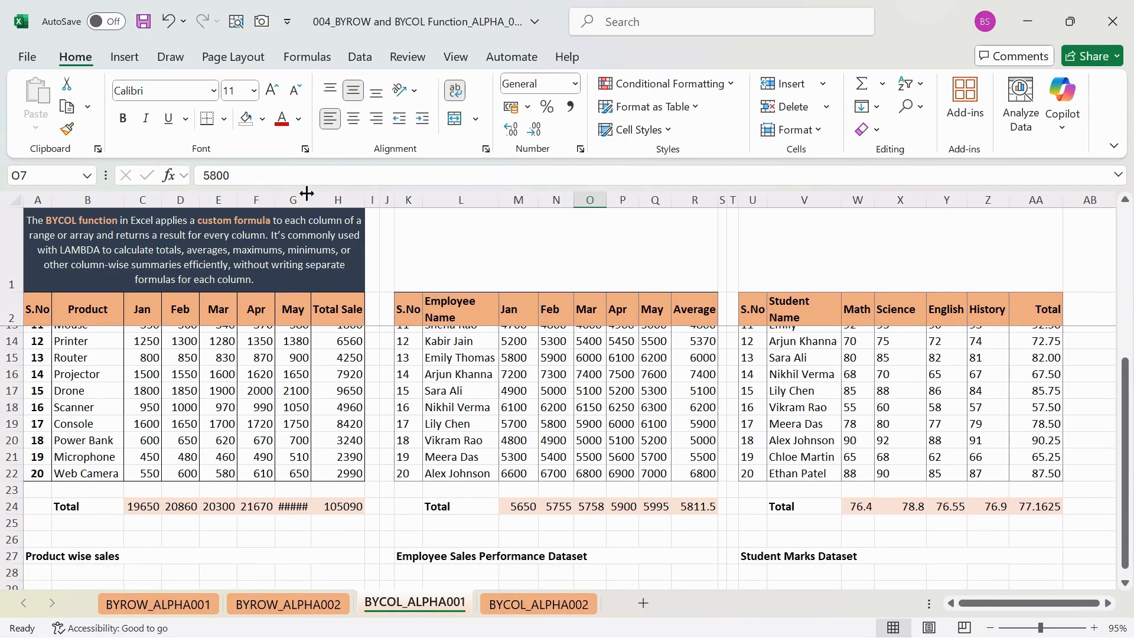
{"action": "double_click", "coordinate": [310, 195]}
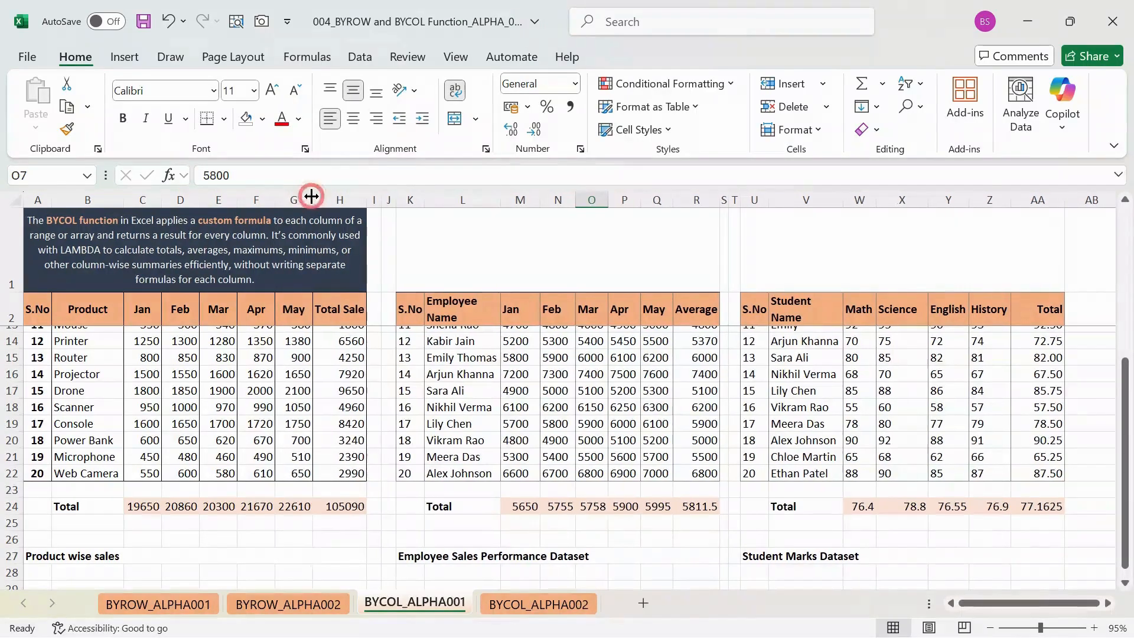
- Try to reselect the array range of the BYCOL formula in C24 as C3:H23, and undo the edit
{"action": "left_click", "coordinate": [145, 503]}
{"action": "left_click", "coordinate": [248, 177]}
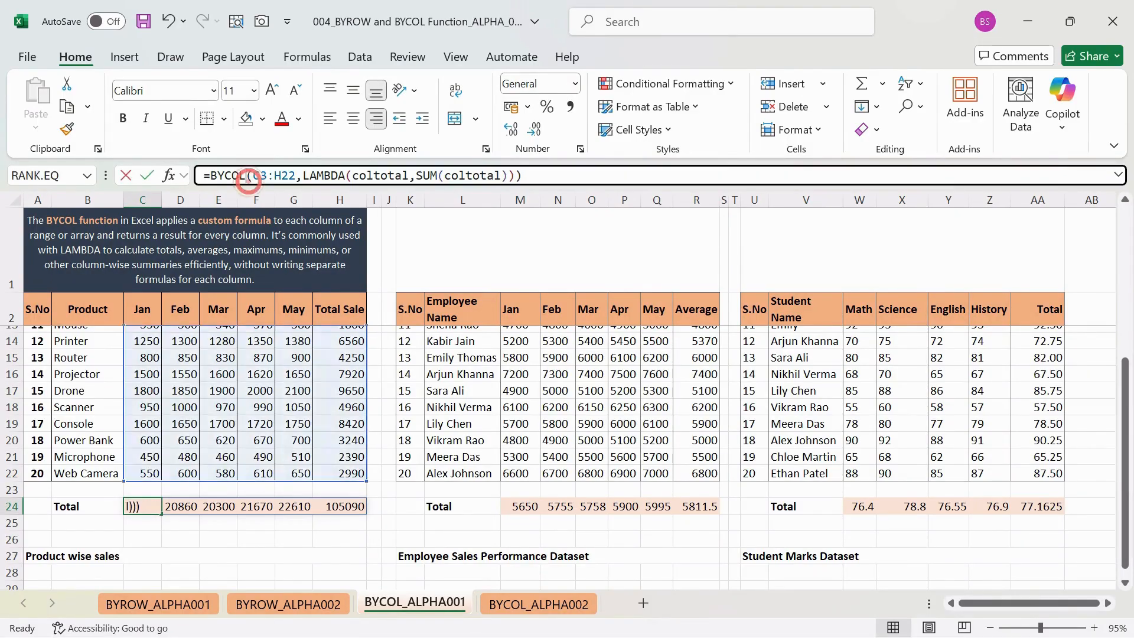
{"action": "left_click_drag", "start_coordinate": [253, 175], "coordinate": [303, 176]}
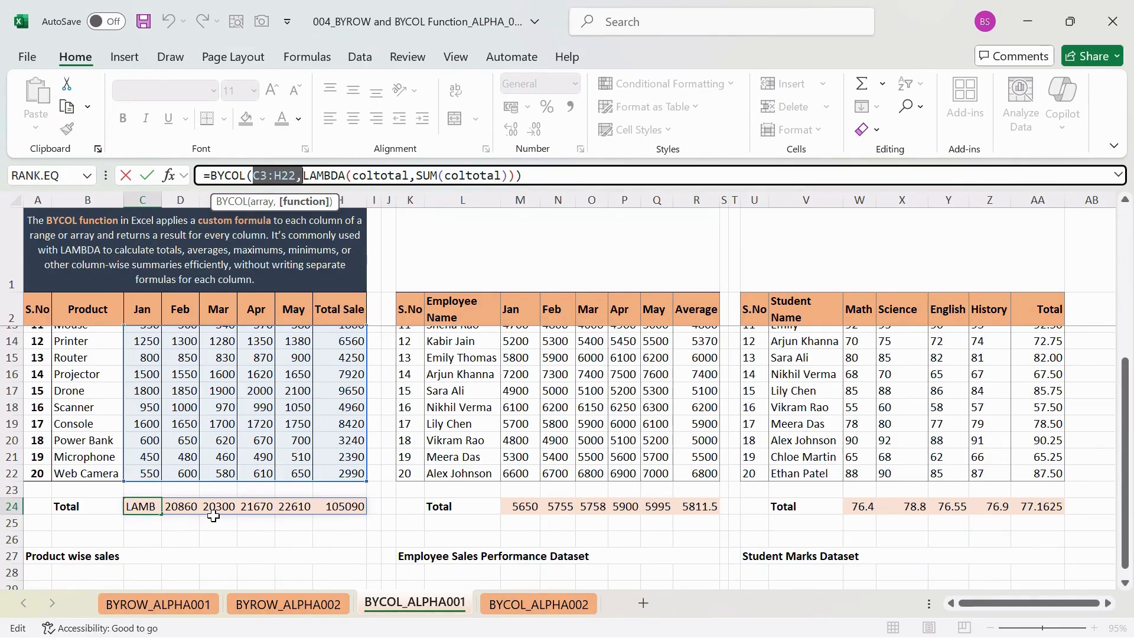
{"action": "scroll", "coordinate": [182, 374], "scroll_direction": "up", "scroll_amount": 4}
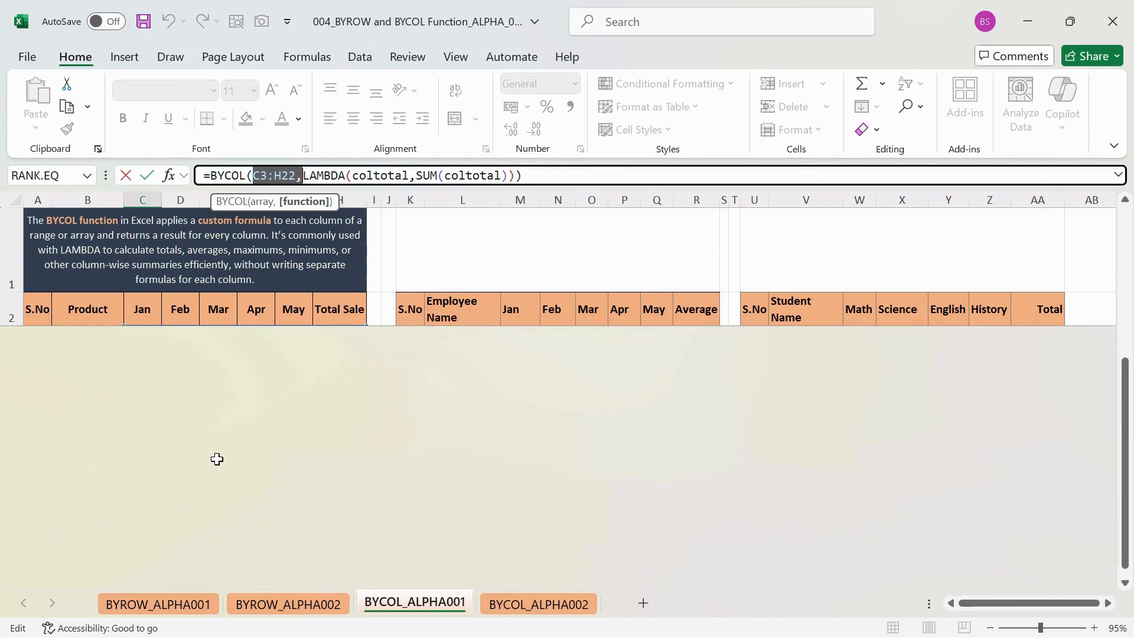
{"action": "scroll", "coordinate": [217, 459], "scroll_direction": "up", "scroll_amount": 5}
{"action": "left_click_drag", "start_coordinate": [154, 342], "coordinate": [334, 566]}
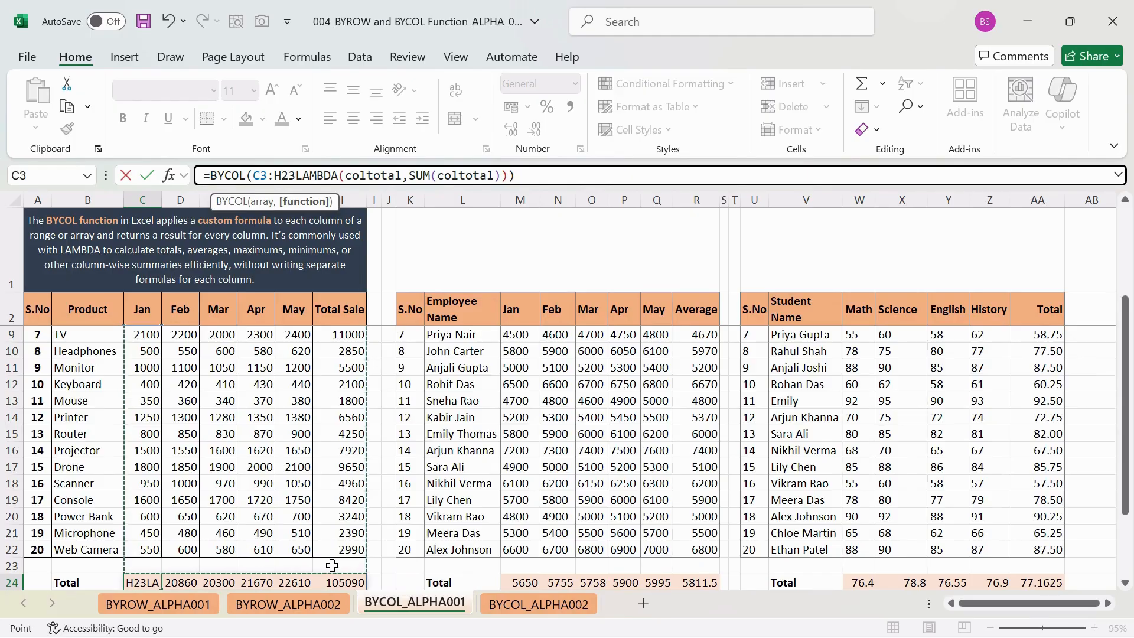
{"action": "key", "text": "Return"}
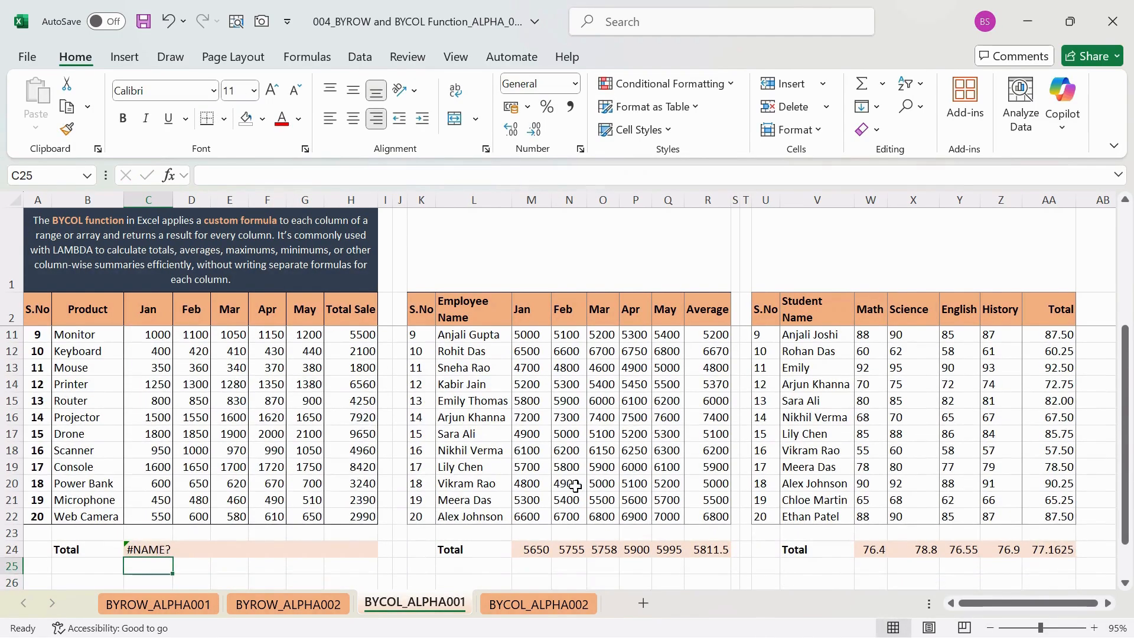
{"action": "key", "text": "ctrl+z"}
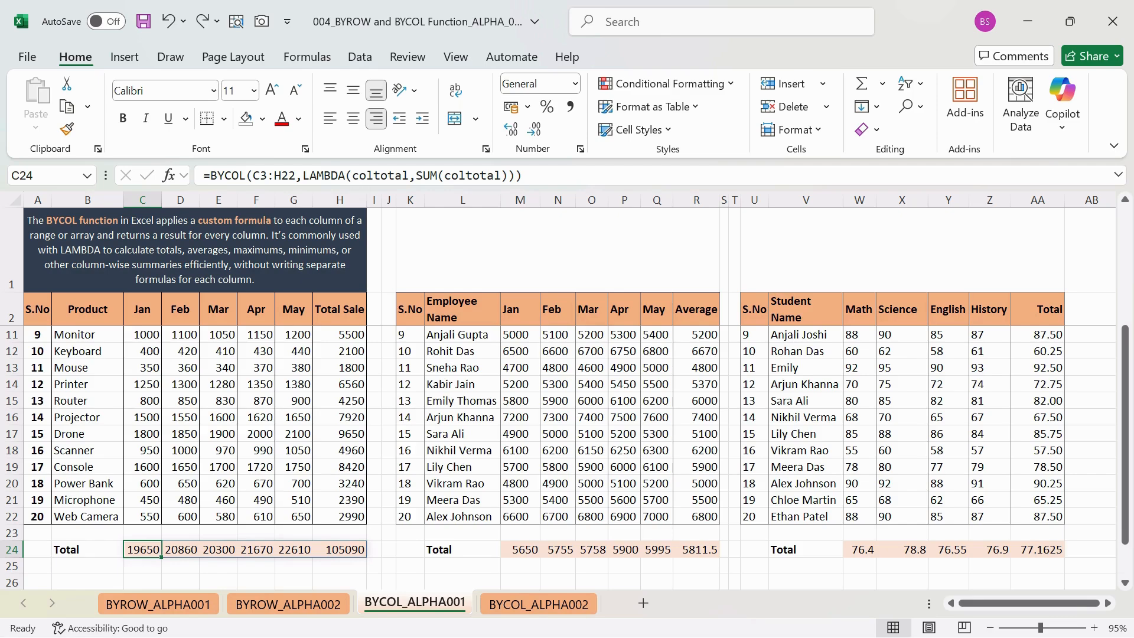
- Replace SUM with AVERAGE in the C24 formula, making it =BYCOL(C3:H22,LAMBDA(coltotal,AVERAGE(coltotal)))
{"action": "left_click", "coordinate": [356, 176]}
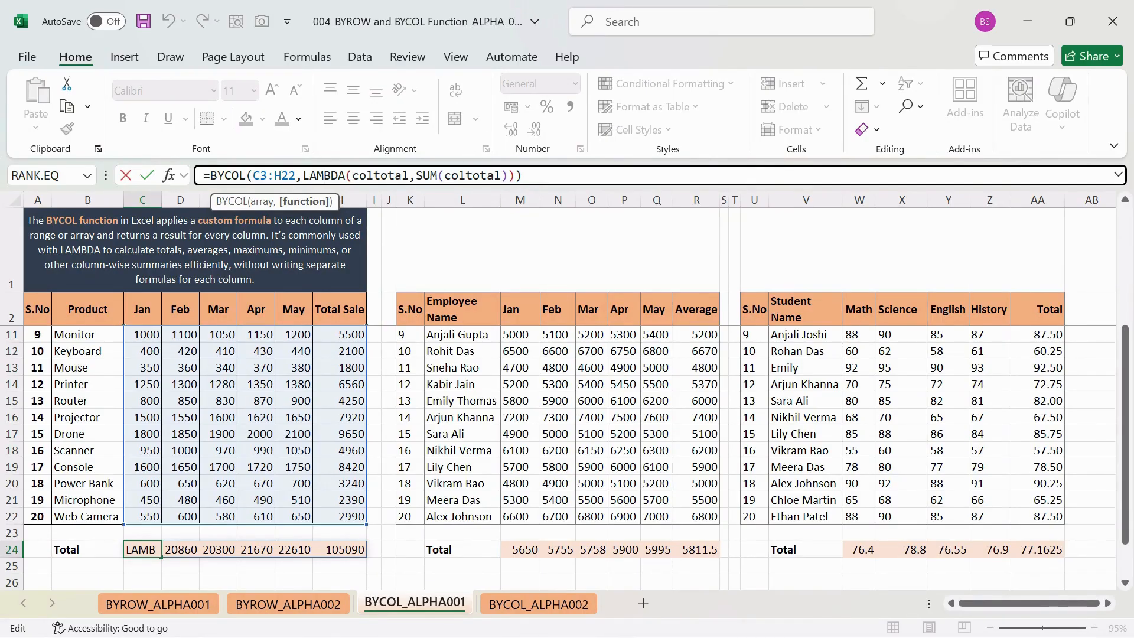
{"action": "left_click_drag", "start_coordinate": [359, 176], "coordinate": [407, 175]}
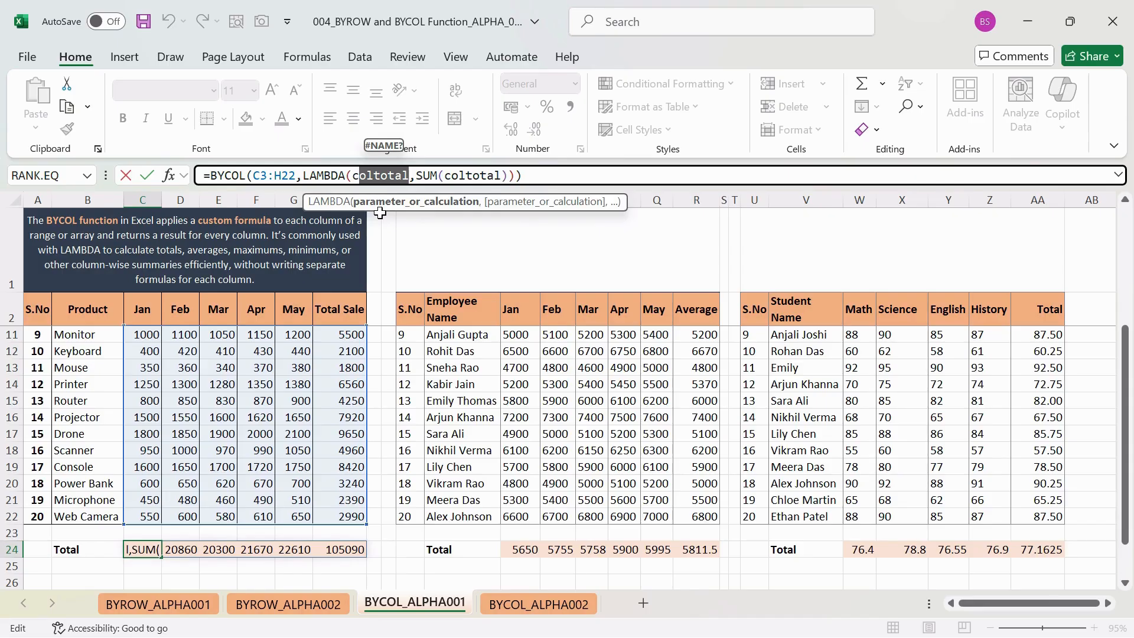
{"action": "left_click", "coordinate": [430, 175]}
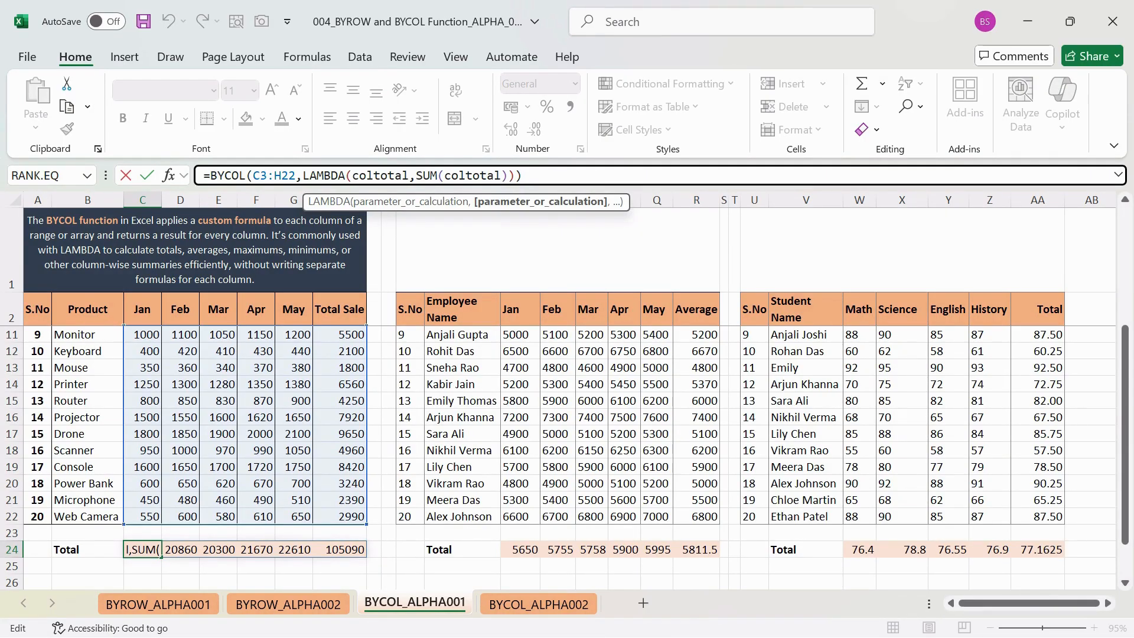
{"action": "left_click_drag", "start_coordinate": [423, 175], "coordinate": [500, 175]}
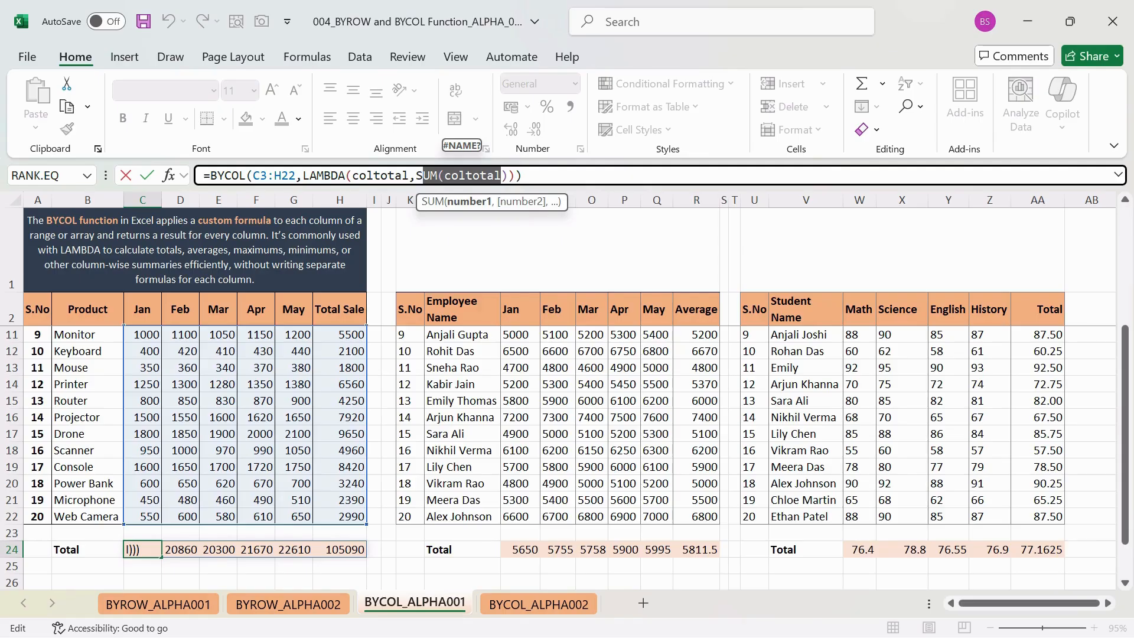
{"action": "left_click", "coordinate": [437, 175]}
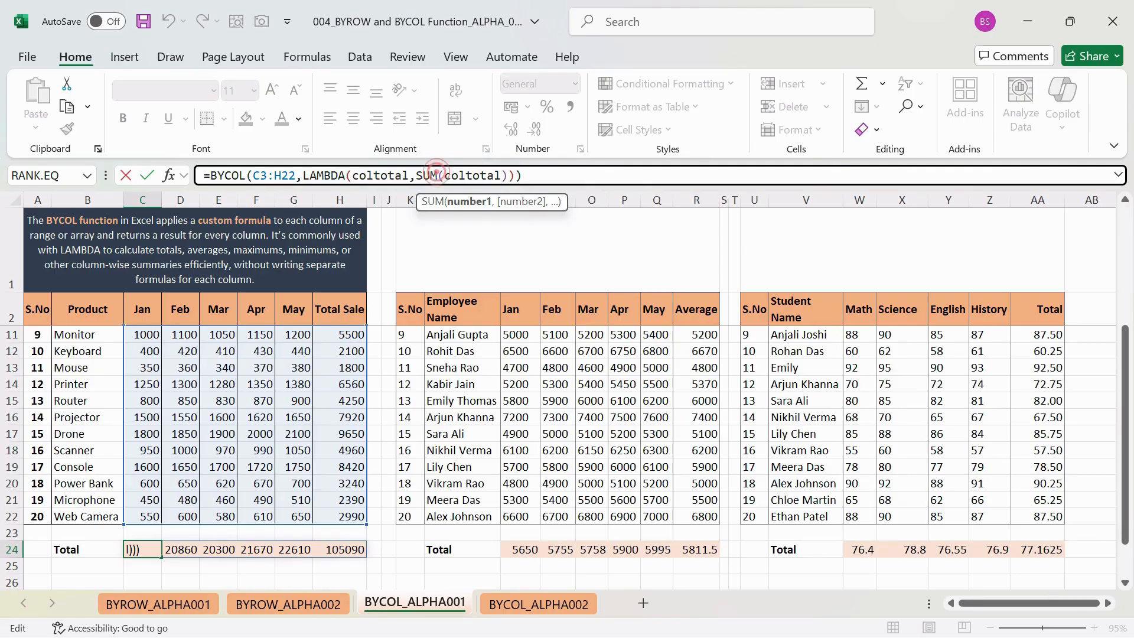
{"action": "key", "text": "BackSpace"}
{"action": "key", "text": "BackSpace"}
{"action": "key", "text": "BackSpace"}
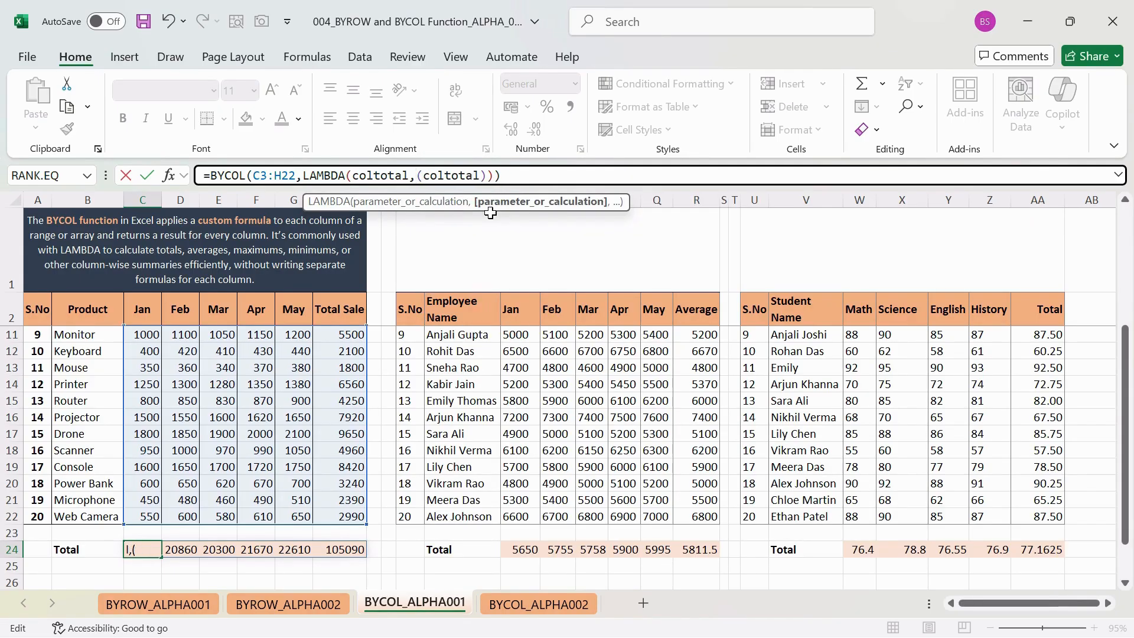
{"action": "type", "text": "AVERAGE"}
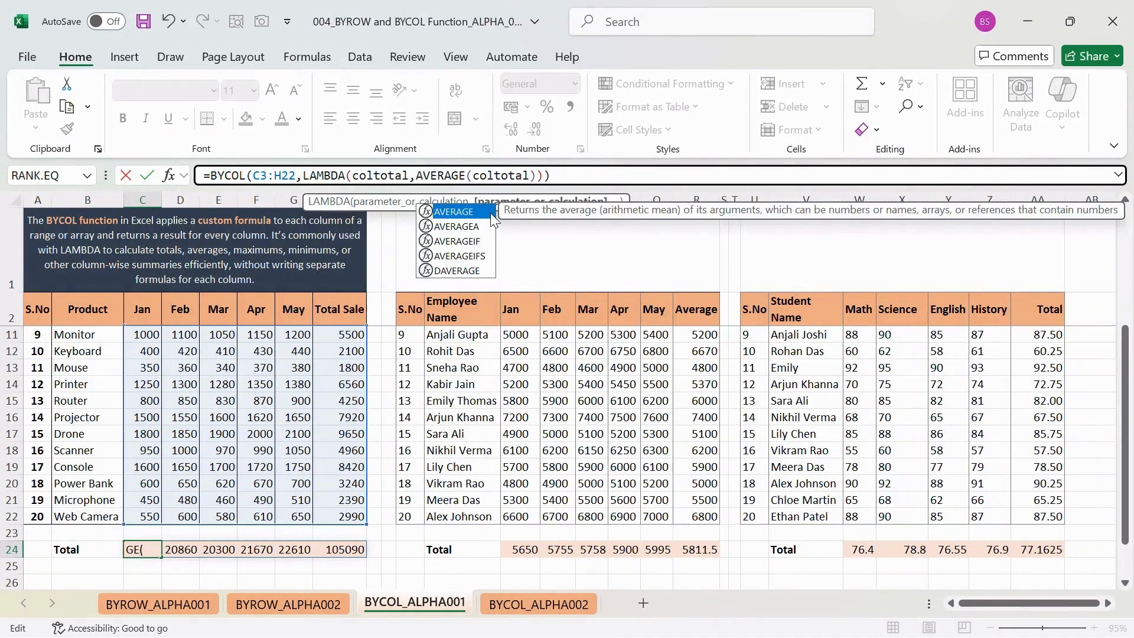
{"action": "key", "text": "ctrl+Return"}
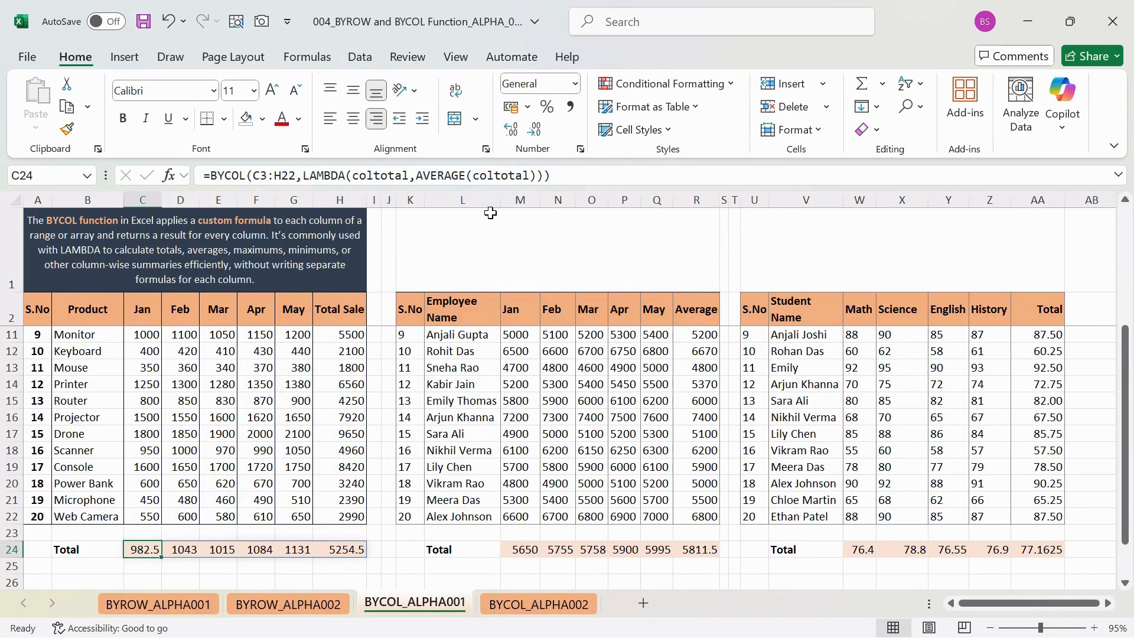
- Examine the spilled column averages in row 24 of the product sales table, cell by cell through May
{"action": "key", "text": "Right"}
{"action": "key", "text": "Right"}
{"action": "key", "text": "Left"}
{"action": "key", "text": "Right"}
{"action": "key", "text": "Left"}
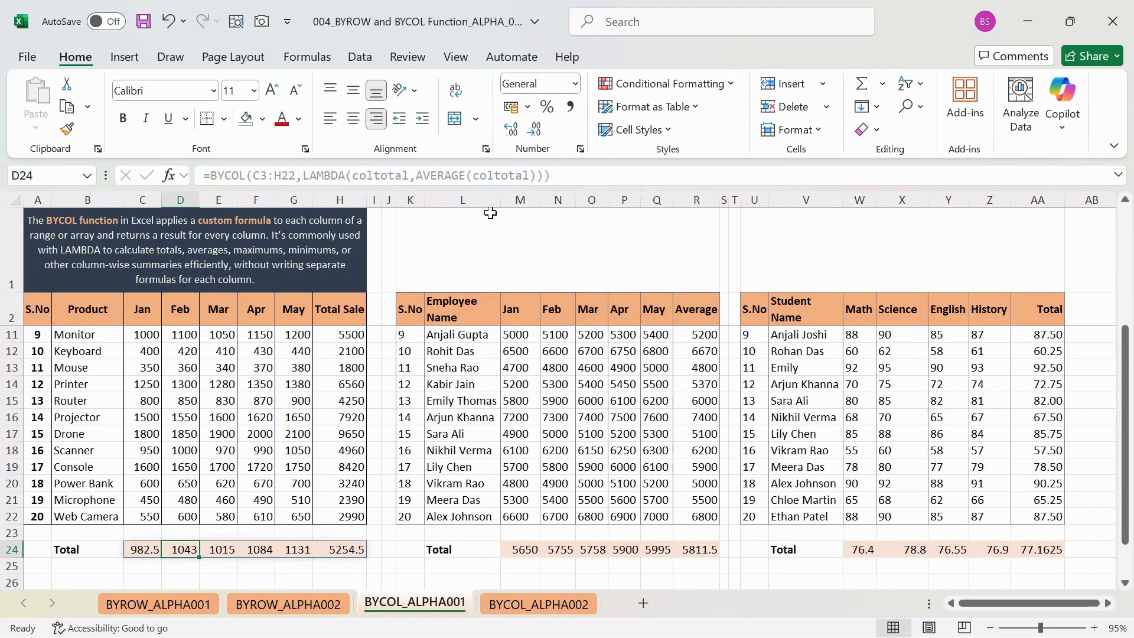
{"action": "key", "text": "Right"}
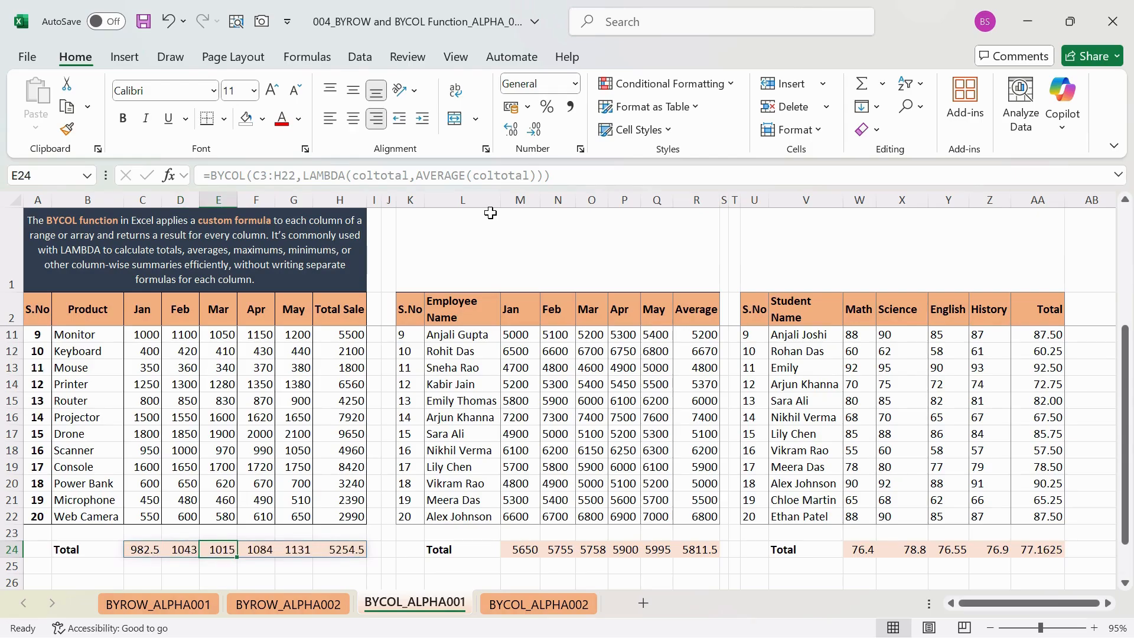
{"action": "key", "text": "Right"}
{"action": "key", "text": "Right"}
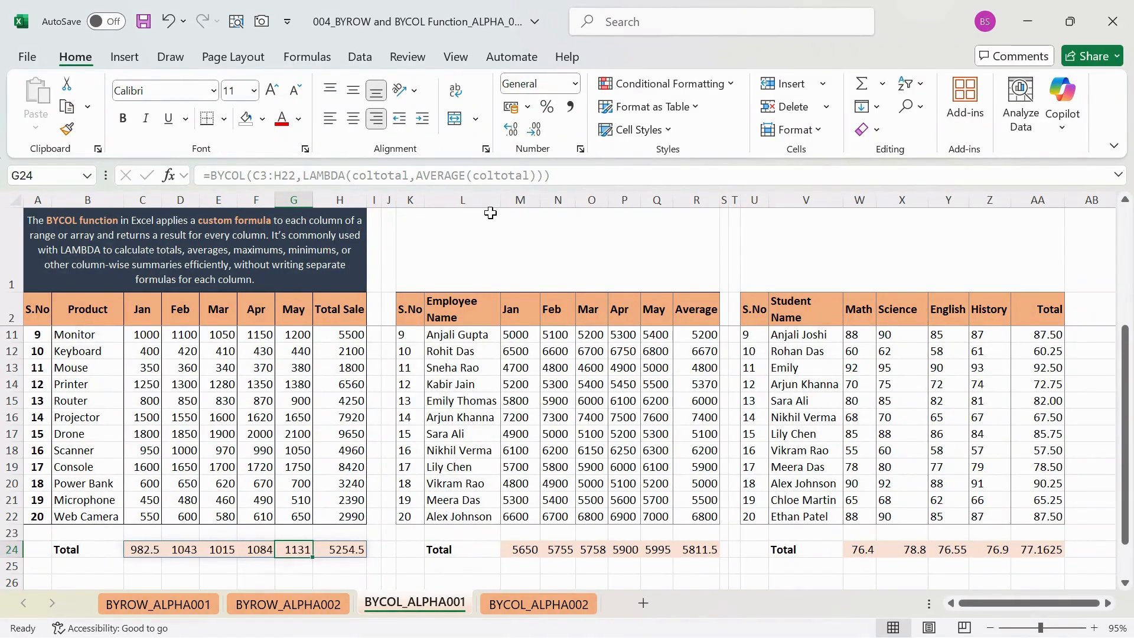
- Delete the BYCOL formula from C24 and undo the deletion
{"action": "key", "text": "Left"}
{"action": "key", "text": "Left"}
{"action": "key", "text": "Left"}
{"action": "key", "text": "Left"}
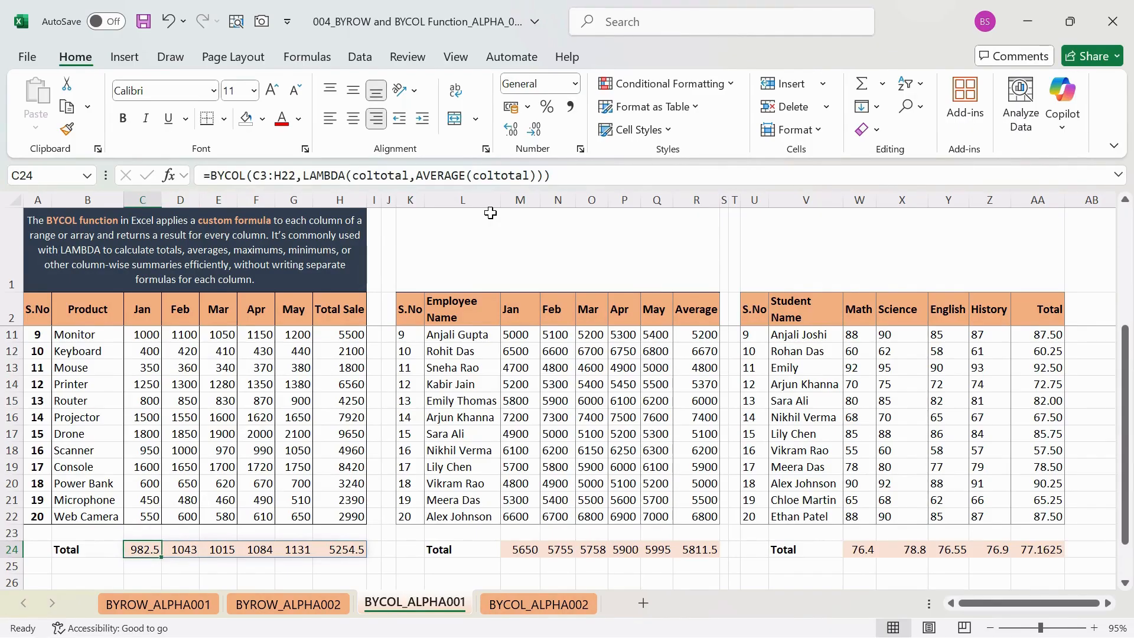
{"action": "key", "text": "Delete"}
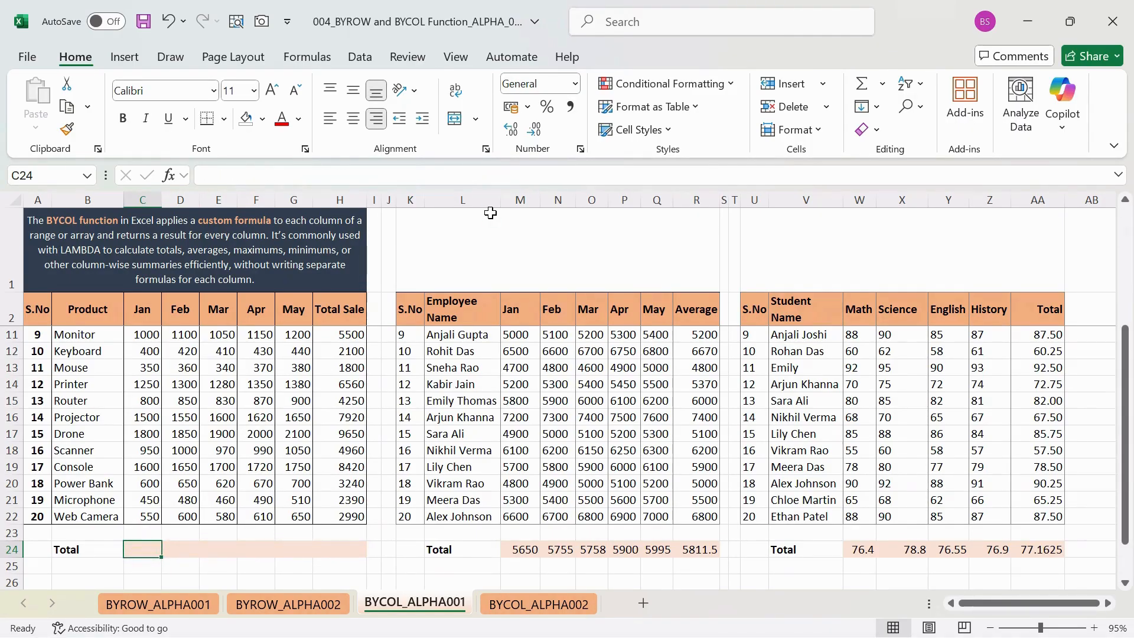
{"action": "key", "text": "ctrl+z"}
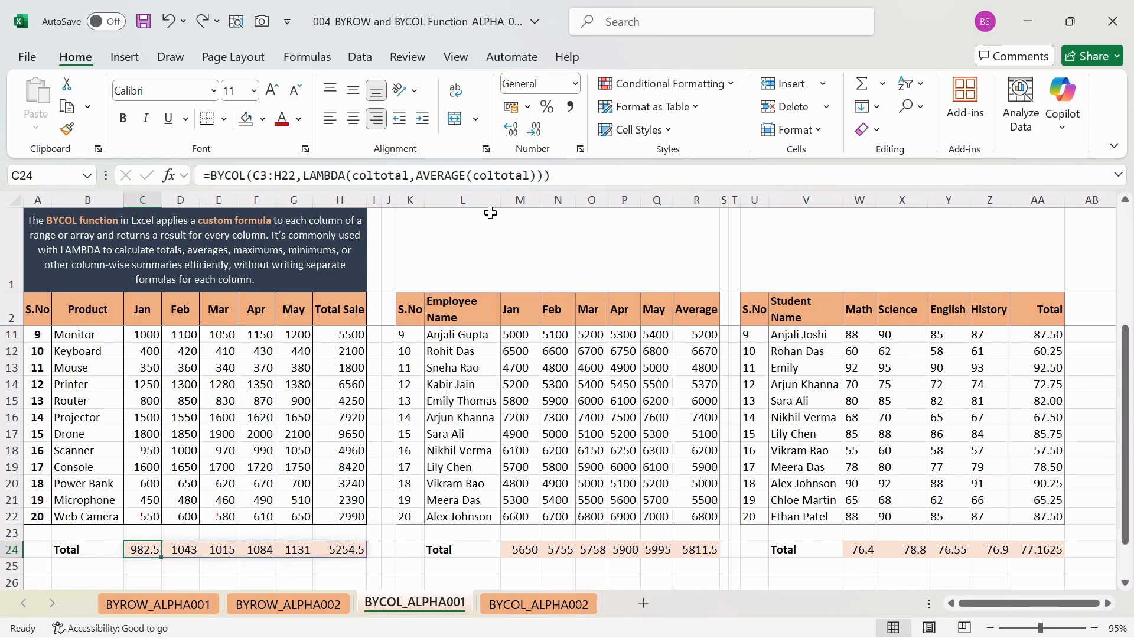
- Replace the BYCOL formula in C24 with =SUM(C3:C22) for the January product sales
{"action": "type", "text": "=sum("}
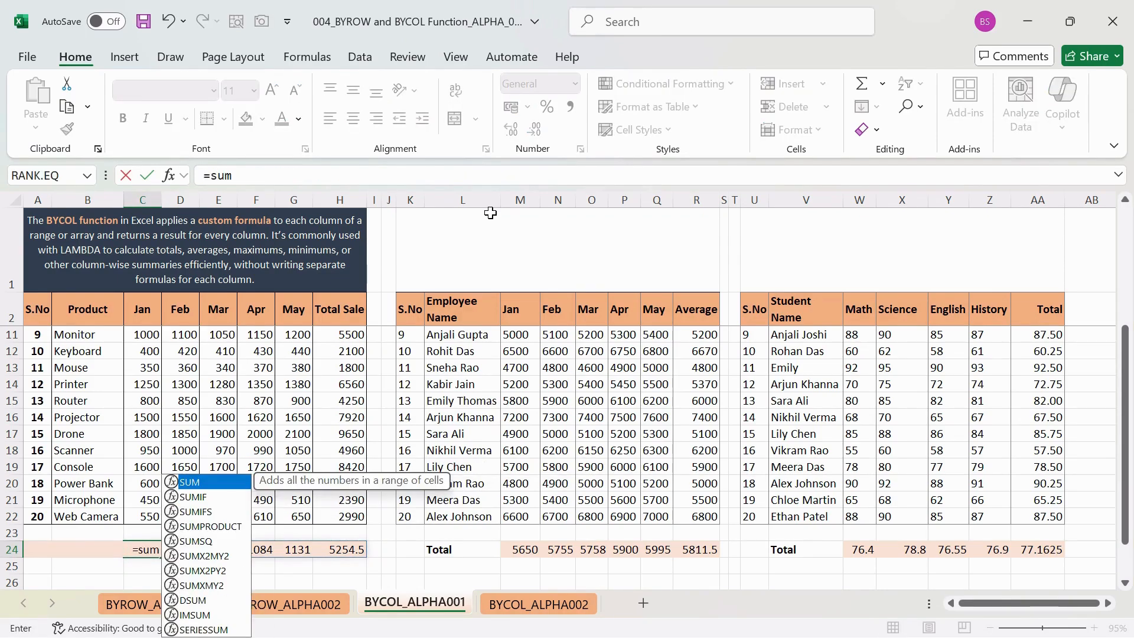
{"action": "key", "text": "Up"}
{"action": "key", "text": "Up"}
{"action": "key", "text": "shift+Up"}
{"action": "key", "text": "shift+Up"}
{"action": "key", "text": "shift+Up"}
{"action": "key", "text": "shift+Up"}
{"action": "key", "text": "shift+Up"}
{"action": "key", "text": "shift+Up"}
{"action": "key", "text": "shift+Up"}
{"action": "key", "text": "shift+Up"}
{"action": "key", "text": "shift+Up"}
{"action": "key", "text": "shift+Up"}
{"action": "key", "text": "shift+Up"}
{"action": "key", "text": "shift+Up"}
{"action": "key", "text": "shift+Up"}
{"action": "key", "text": "shift+Up"}
{"action": "key", "text": "shift+Up"}
{"action": "key", "text": "shift+Up"}
{"action": "key", "text": "shift+Up"}
{"action": "key", "text": "shift+Up"}
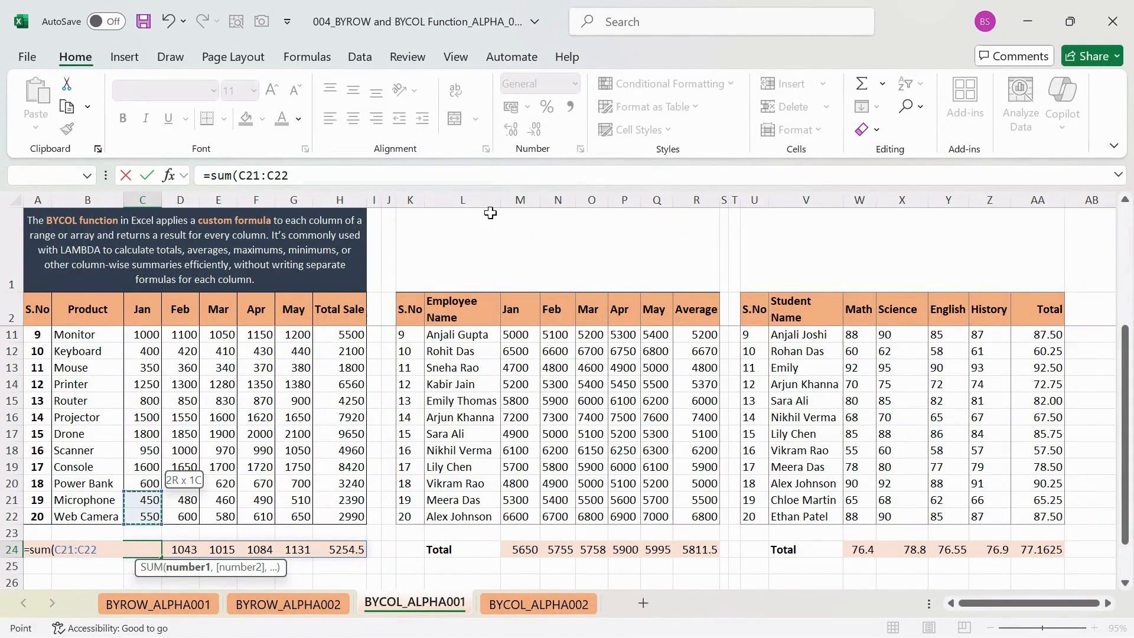
{"action": "key", "text": "shift+Up"}
{"action": "key", "text": "shift+Right"}
{"action": "key", "text": "shift+Right"}
{"action": "key", "text": "shift+Right"}
{"action": "key", "text": "shift+Right"}
{"action": "key", "text": "shift+Right"}
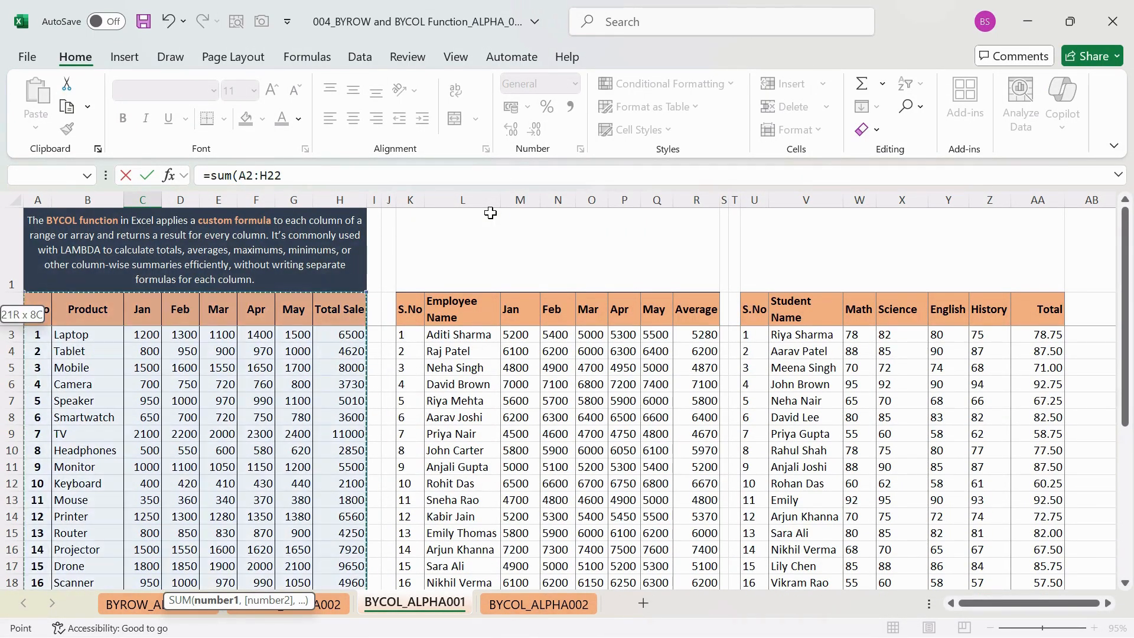
{"action": "key", "text": "shift+Left"}
{"action": "key", "text": "shift+Left"}
{"action": "key", "text": "shift+Left"}
{"action": "key", "text": "shift+Left"}
{"action": "key", "text": "shift+Left"}
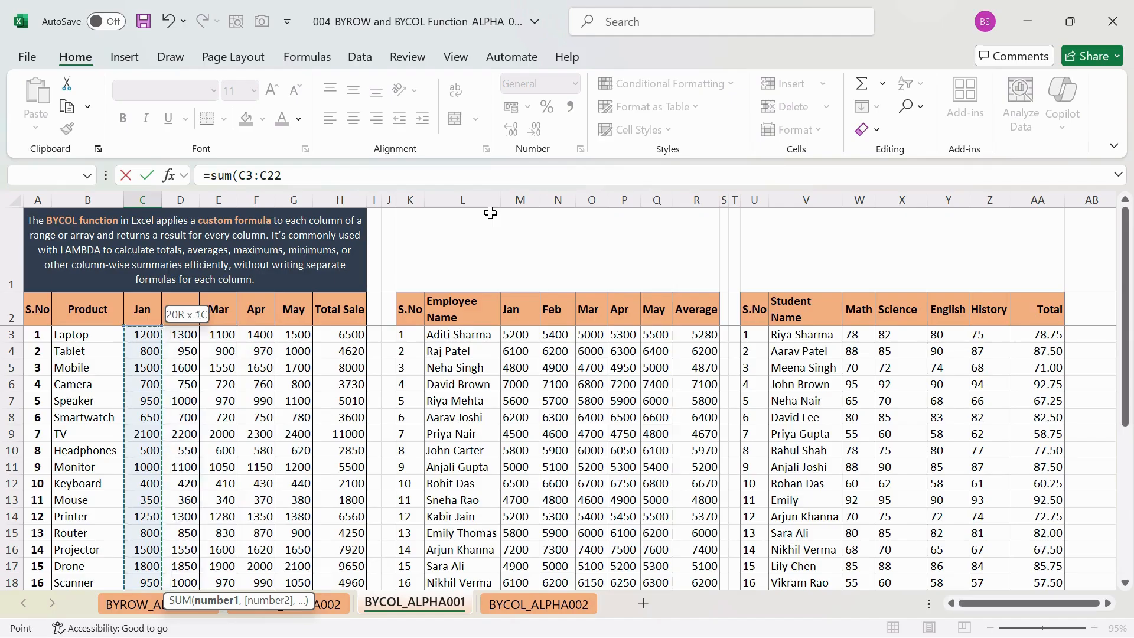
{"action": "key", "text": "ctrl+Return"}
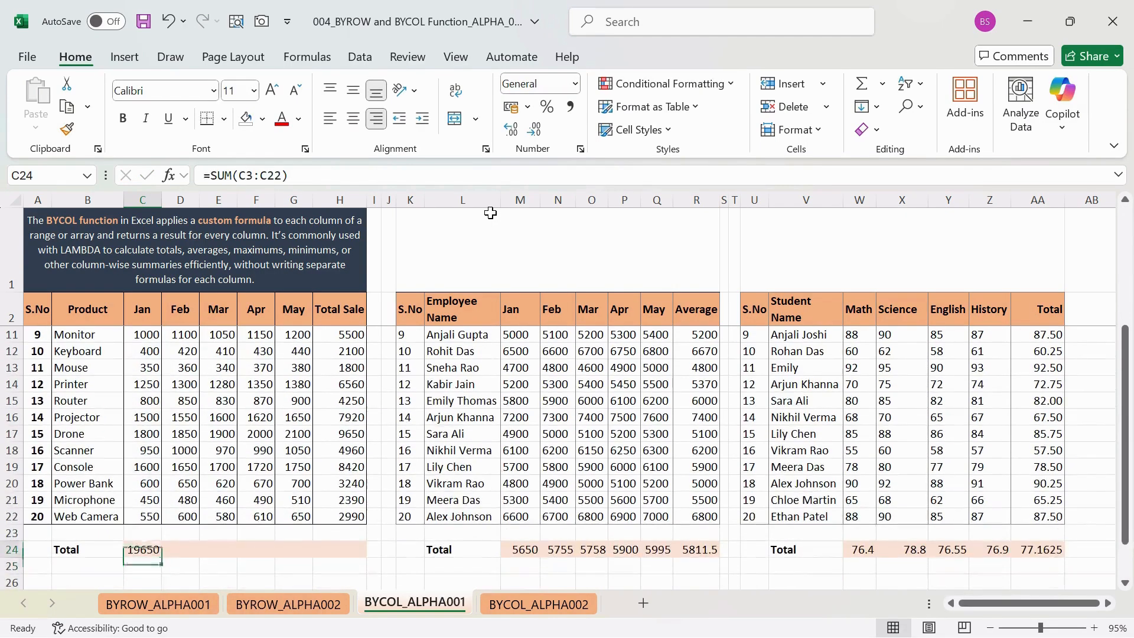
- Copy the SUM formula from C24 across D24:H24 of the product sales table
{"action": "key", "text": "ctrl+c"}
{"action": "key", "text": "Right"}
{"action": "key", "text": "shift+Right"}
{"action": "key", "text": "shift+Right"}
{"action": "key", "text": "shift+Right"}
{"action": "key", "text": "shift+Right"}
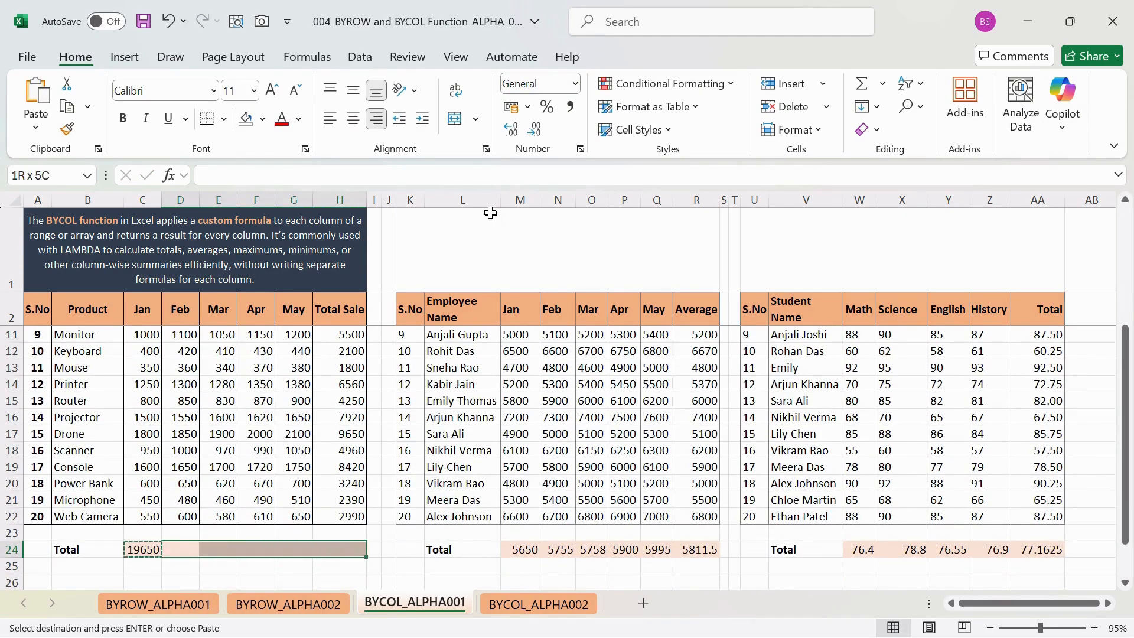
{"action": "key", "text": "ctrl+v"}
- Examine the individual SUM formulas cell by cell across C24:H24 of the product sales table
{"action": "key", "text": "Left"}
{"action": "key", "text": "Left"}
{"action": "key", "text": "Right"}
{"action": "key", "text": "Right"}
{"action": "key", "text": "Left"}
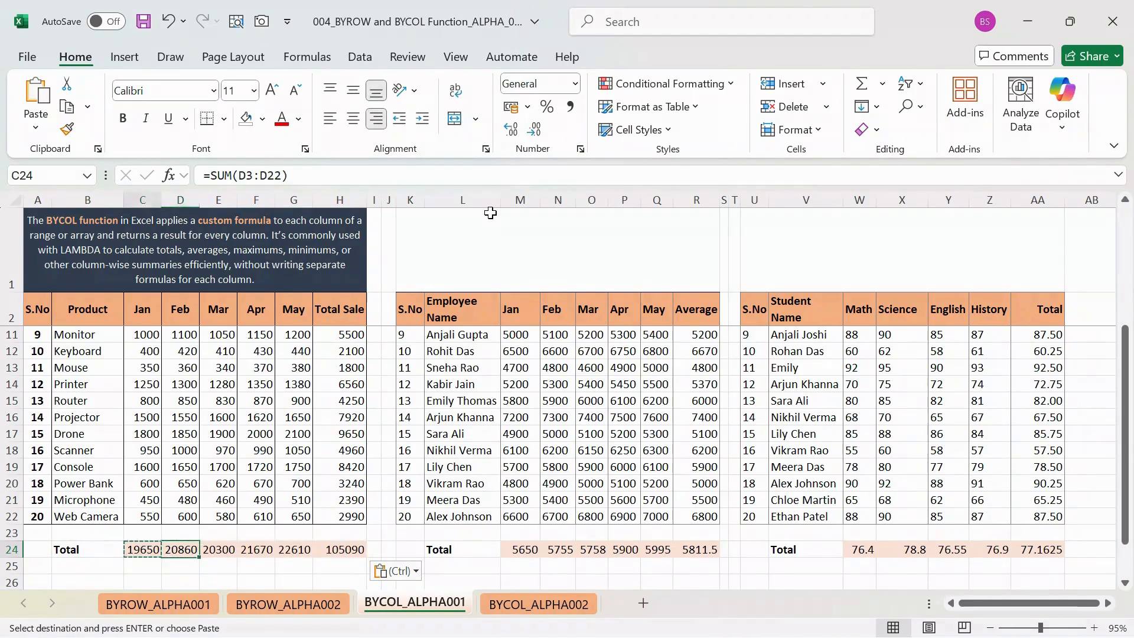
{"action": "key", "text": "Right"}
{"action": "key", "text": "Right"}
{"action": "key", "text": "Right"}
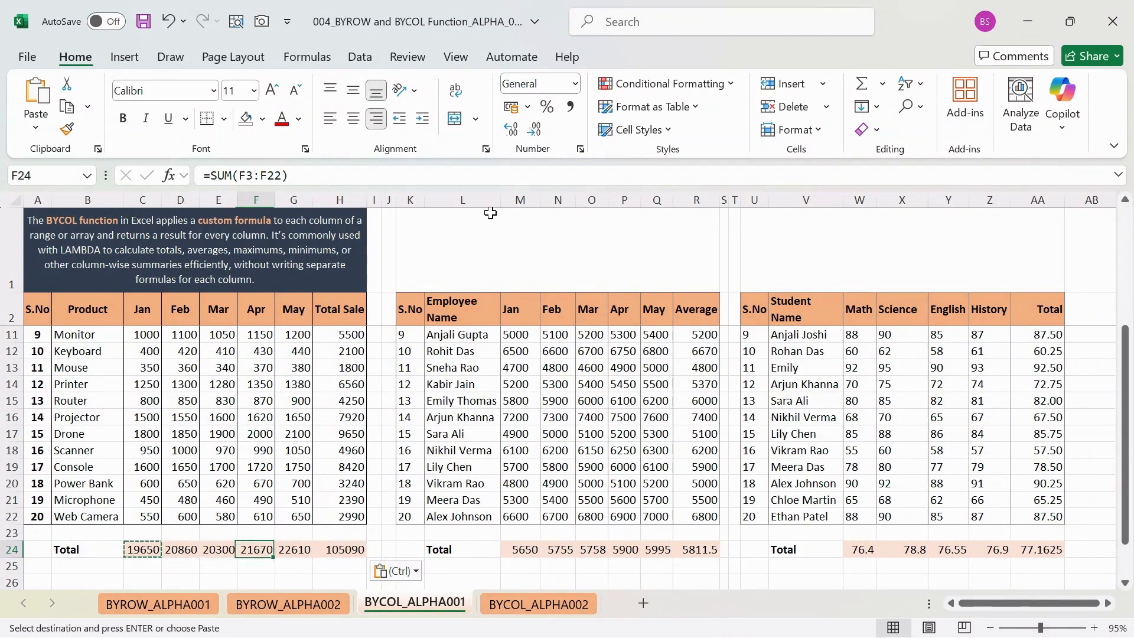
{"action": "key", "text": "Right"}
{"action": "key", "text": "Right"}
{"action": "key", "text": "Left"}
{"action": "key", "text": "Left"}
{"action": "key", "text": "Left"}
{"action": "key", "text": "Left"}
{"action": "key", "text": "Left"}
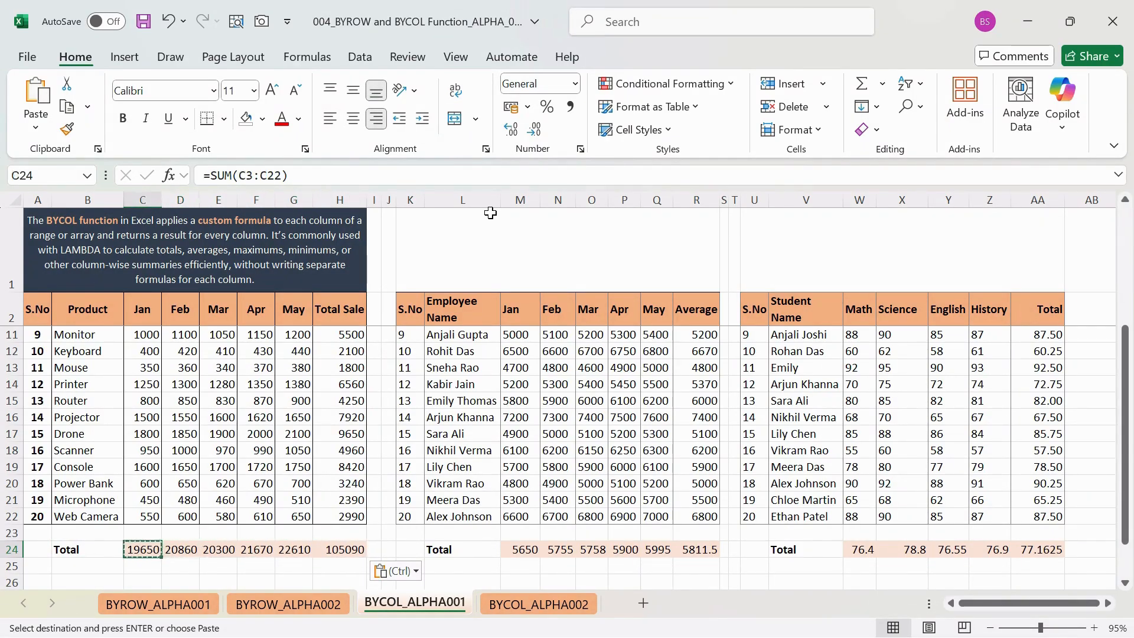
{"action": "key", "text": "Right"}
{"action": "key", "text": "Right"}
{"action": "key", "text": "Right"}
{"action": "key", "text": "Right"}
{"action": "key", "text": "Right"}
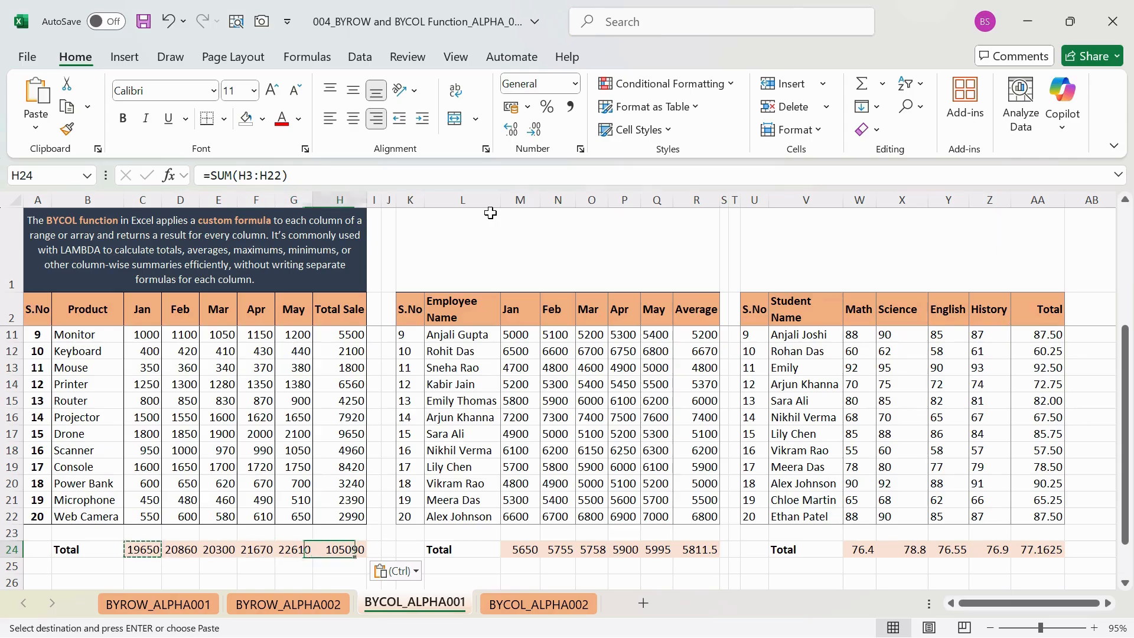
{"action": "key", "text": "Left"}
{"action": "key", "text": "Left"}
{"action": "key", "text": "Left"}
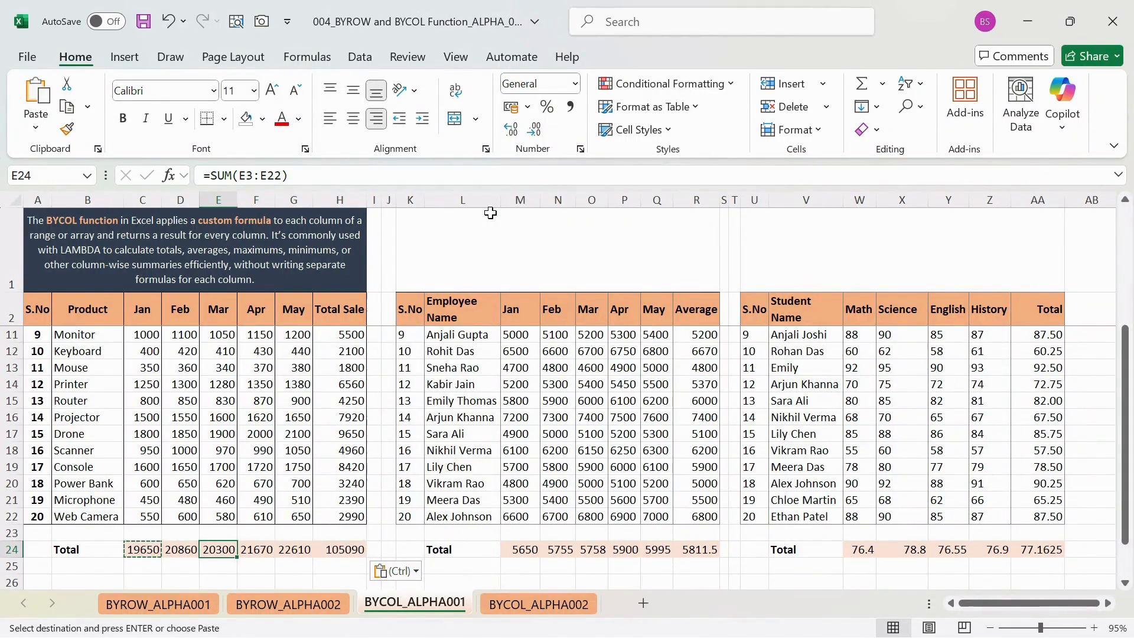
{"action": "key", "text": "Left"}
{"action": "key", "text": "Right"}
{"action": "key", "text": "Left"}
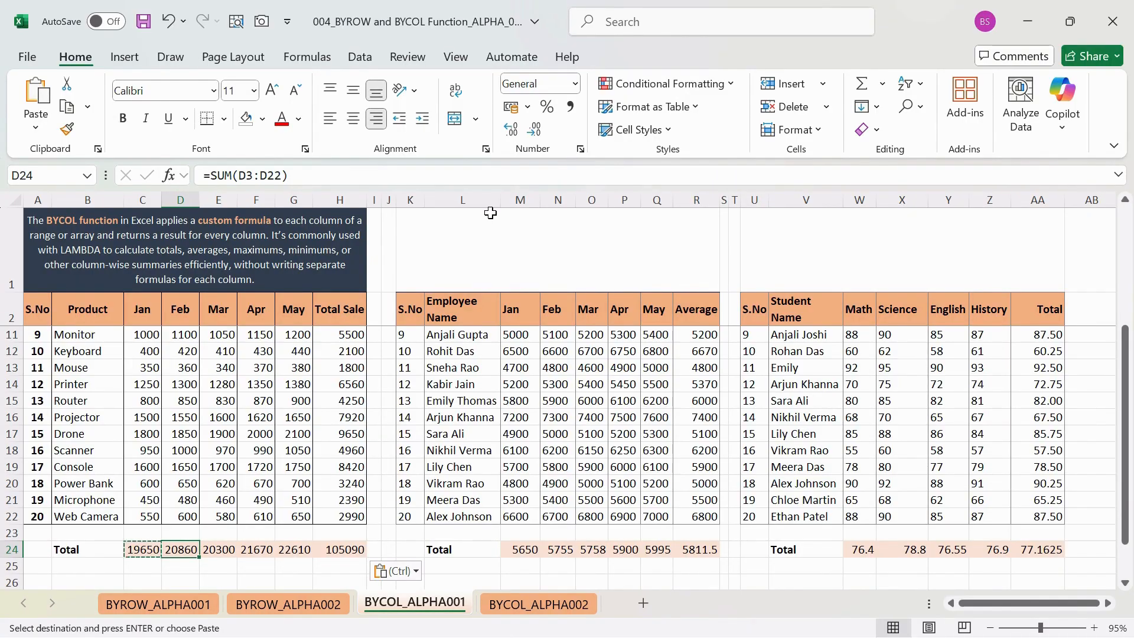
- Save the workbook and clear the SUM formulas from the product sales Total row, C24 through I24
{"action": "key", "text": "ctrl+s"}
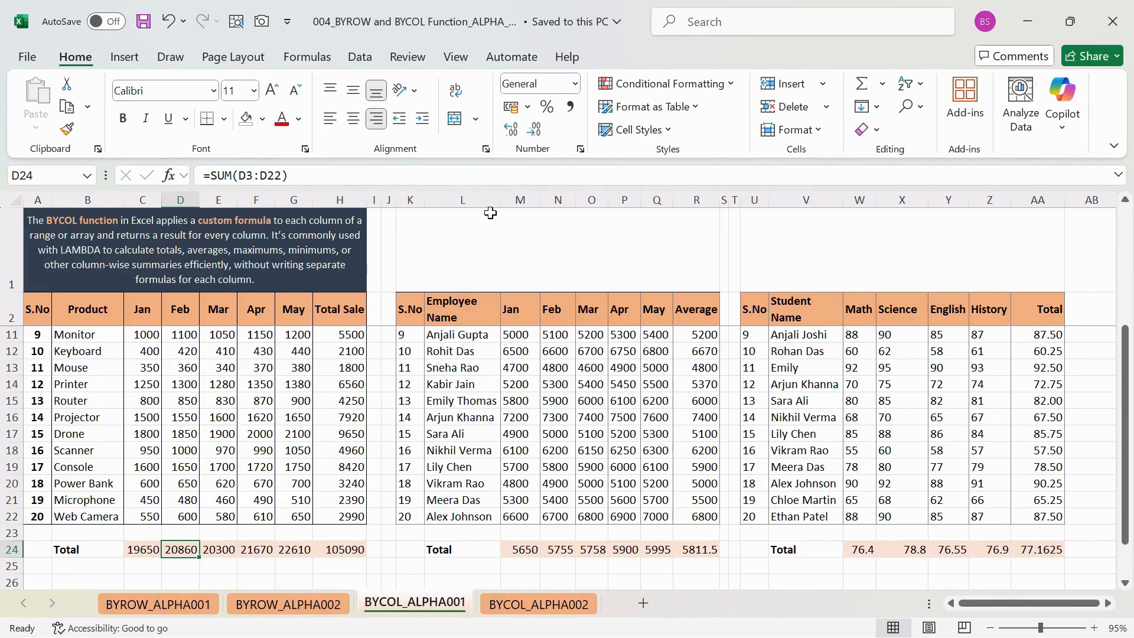
{"action": "key", "text": "Left"}
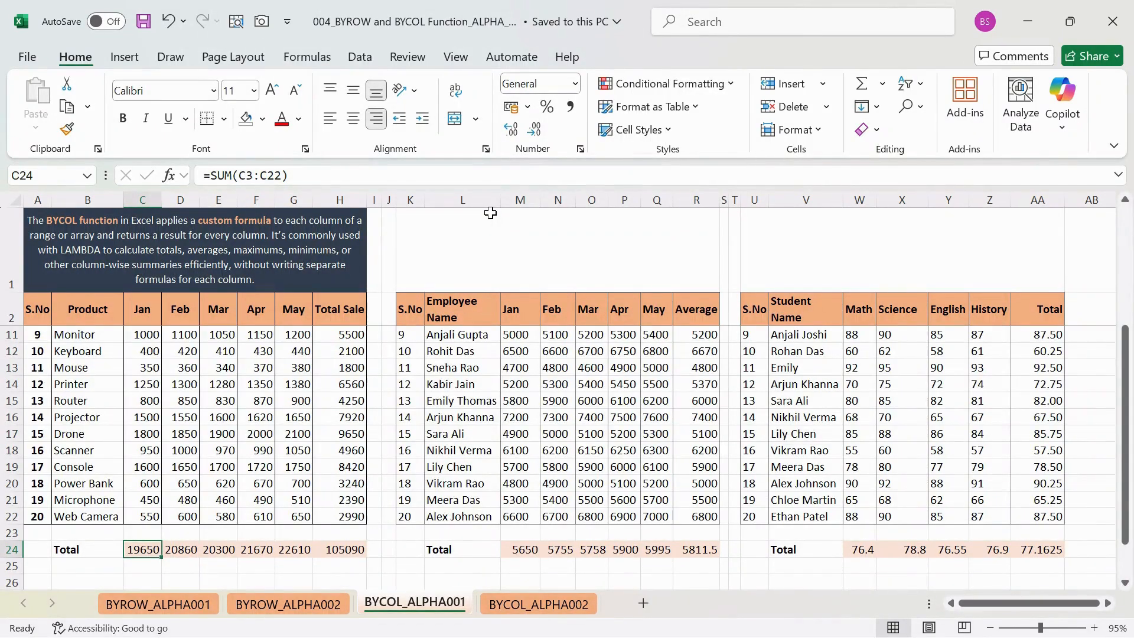
{"action": "key", "text": "Delete"}
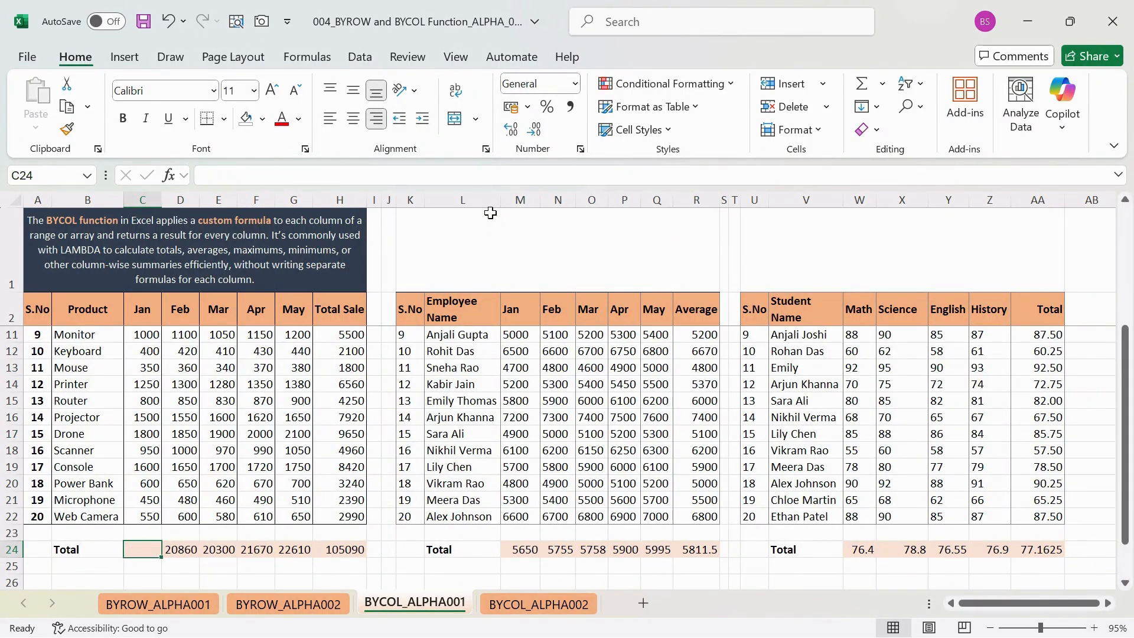
{"action": "key", "text": "shift+Right"}
{"action": "key", "text": "shift+Right"}
{"action": "key", "text": "shift+Right"}
{"action": "key", "text": "shift+Right"}
{"action": "key", "text": "shift+Right"}
{"action": "key", "text": "shift+Right"}
{"action": "key", "text": "Delete"}
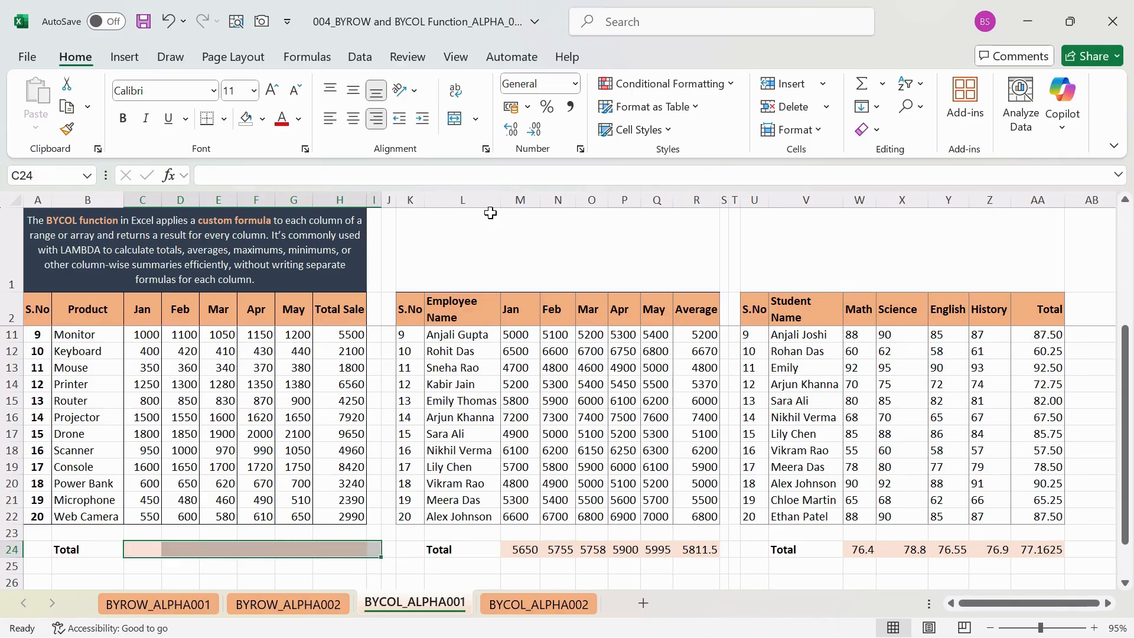
{"action": "key", "text": "Left"}
{"action": "key", "text": "Right"}
{"action": "type", "text": "="}
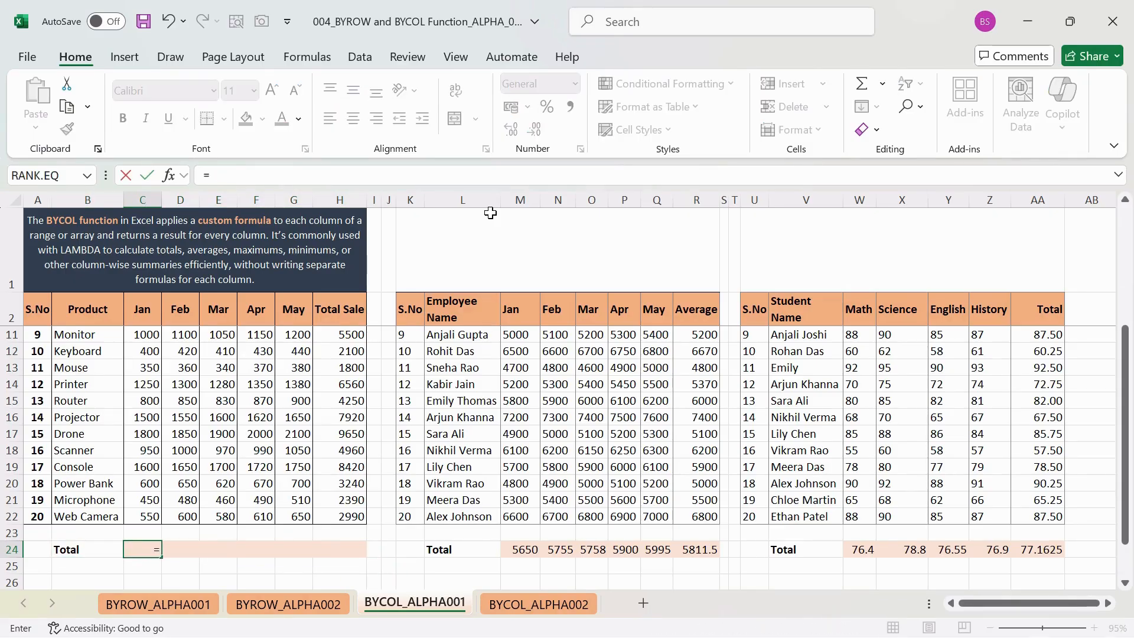
{"action": "key", "text": "BackSpace"}
{"action": "key", "text": "Return"}
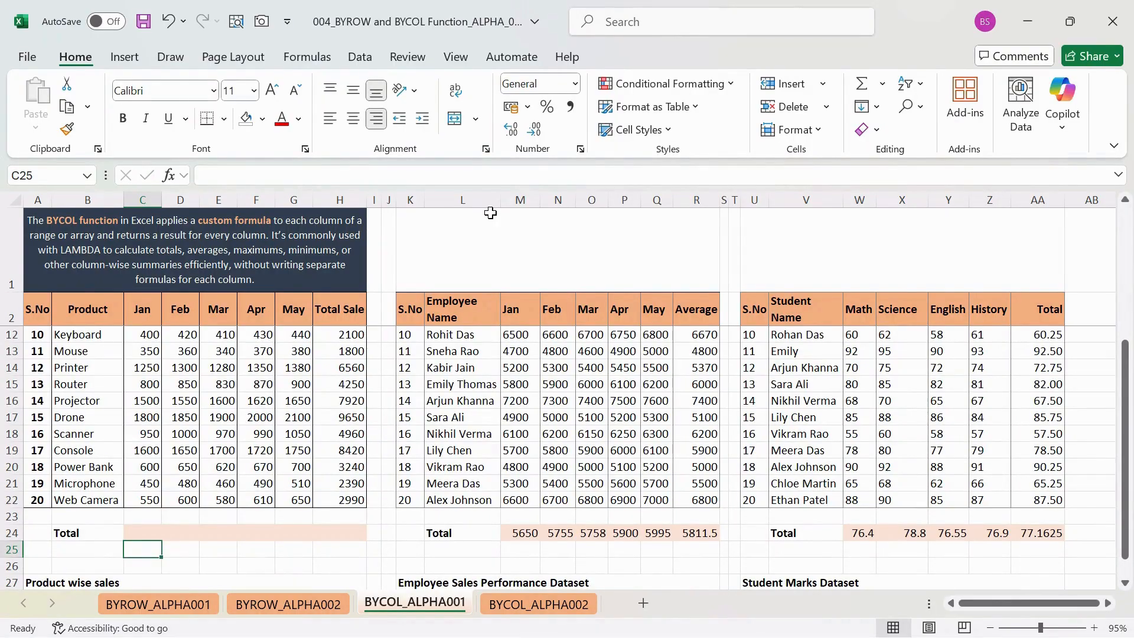
- Save the workbook and switch to the BYCOL_ALPHA002 sheet
{"action": "key", "text": "Up"}
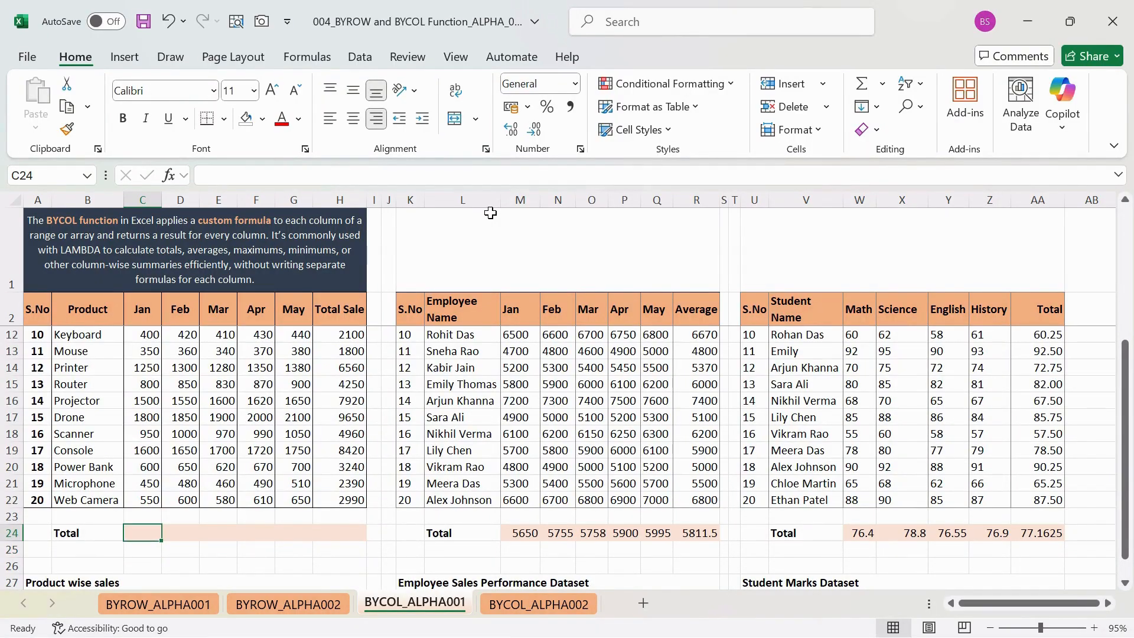
{"action": "key", "text": "Right"}
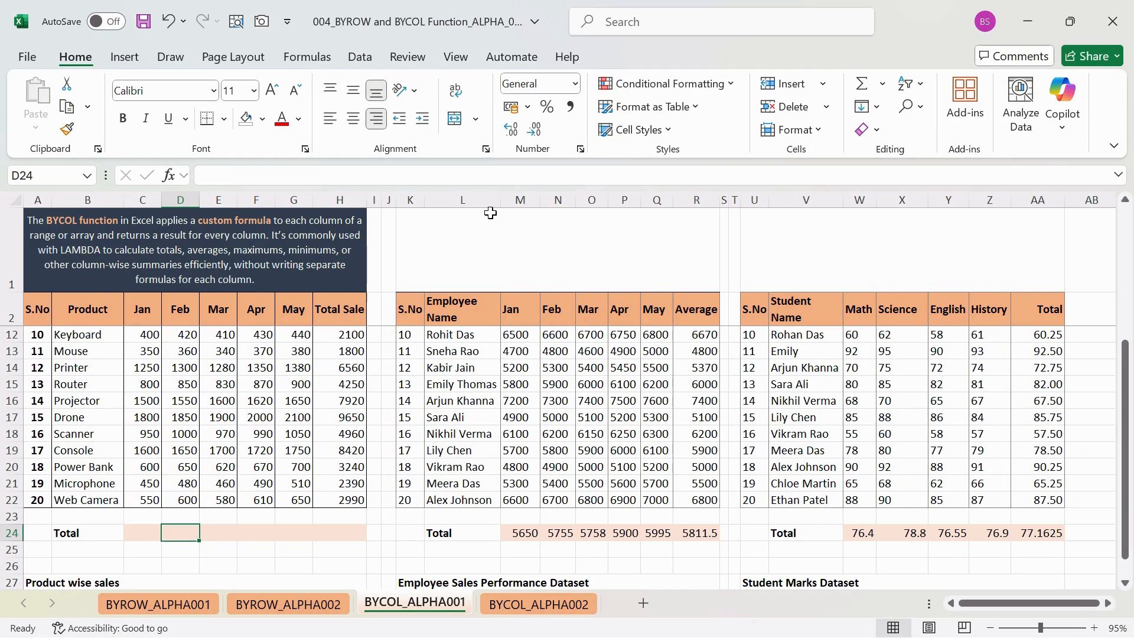
{"action": "key", "text": "ctrl+s"}
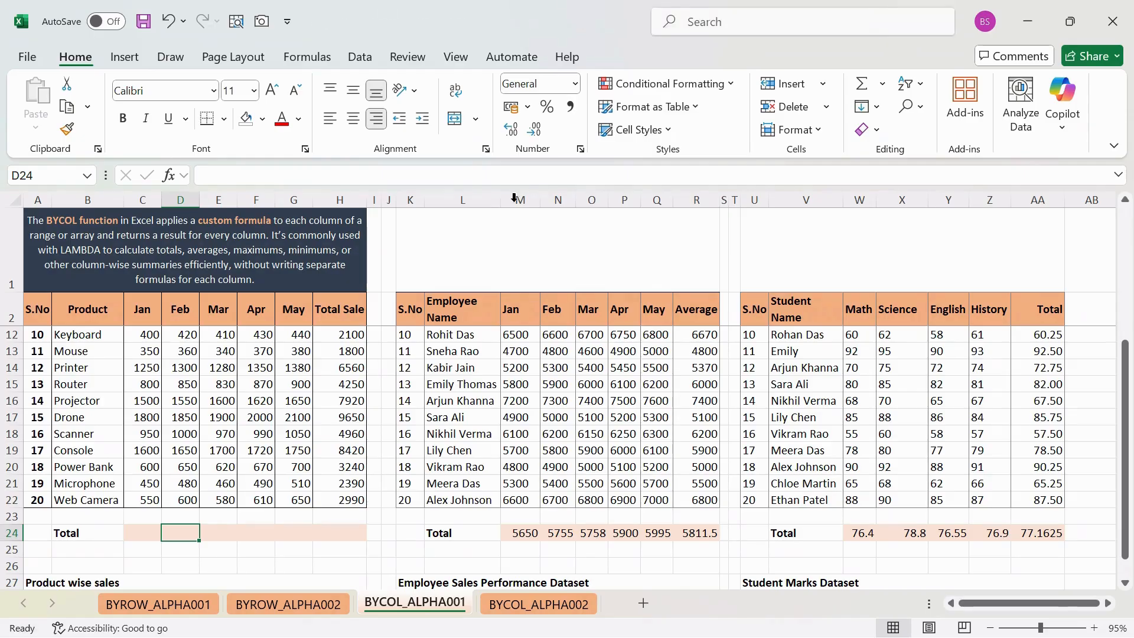
{"action": "left_click", "coordinate": [561, 611]}
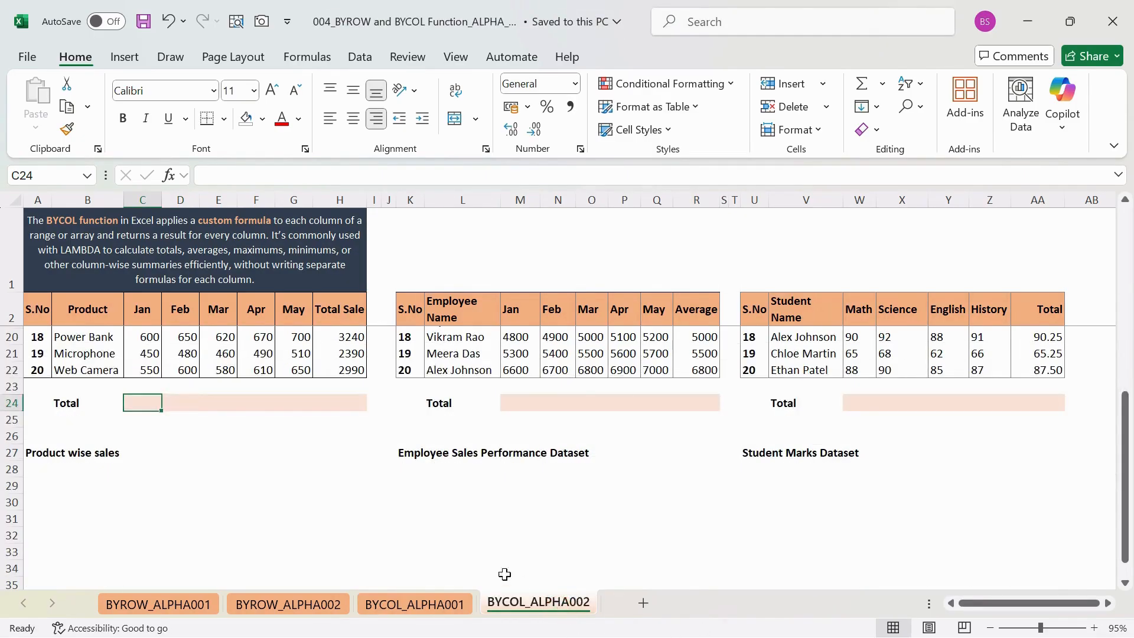
- Look over the Jan and Feb columns and the Total row of the product sales table
{"action": "scroll", "coordinate": [337, 461], "scroll_direction": "up", "scroll_amount": 6}
{"action": "scroll", "coordinate": [236, 451], "scroll_direction": "down", "scroll_amount": 4}
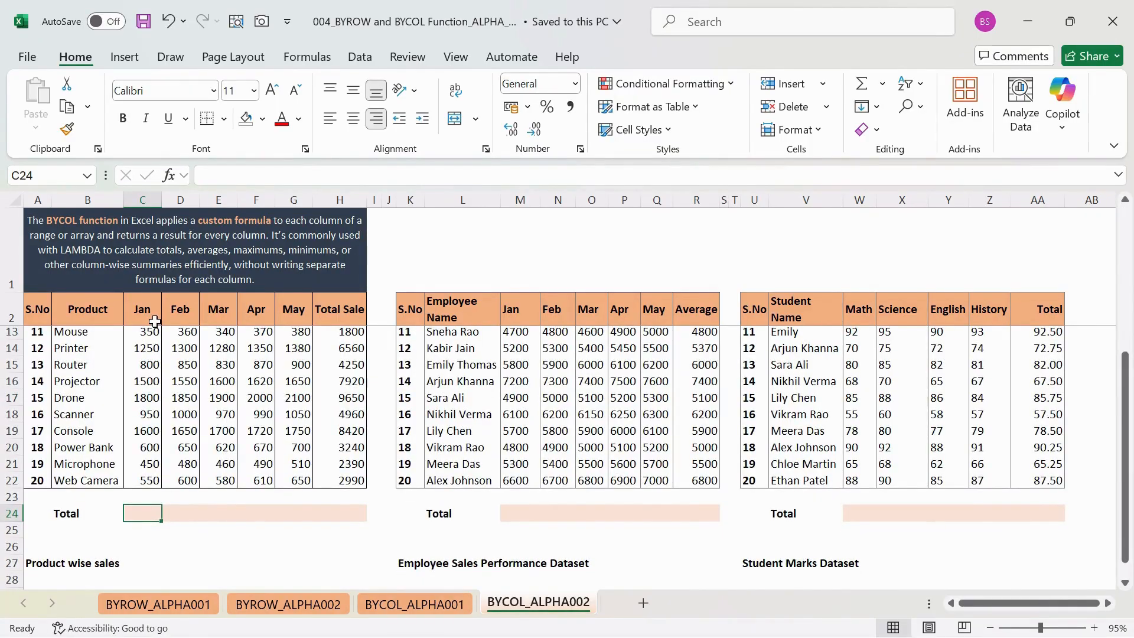
{"action": "left_click_drag", "start_coordinate": [155, 321], "coordinate": [150, 480]}
{"action": "left_click", "coordinate": [174, 310]}
{"action": "left_click_drag", "start_coordinate": [174, 310], "coordinate": [180, 417]}
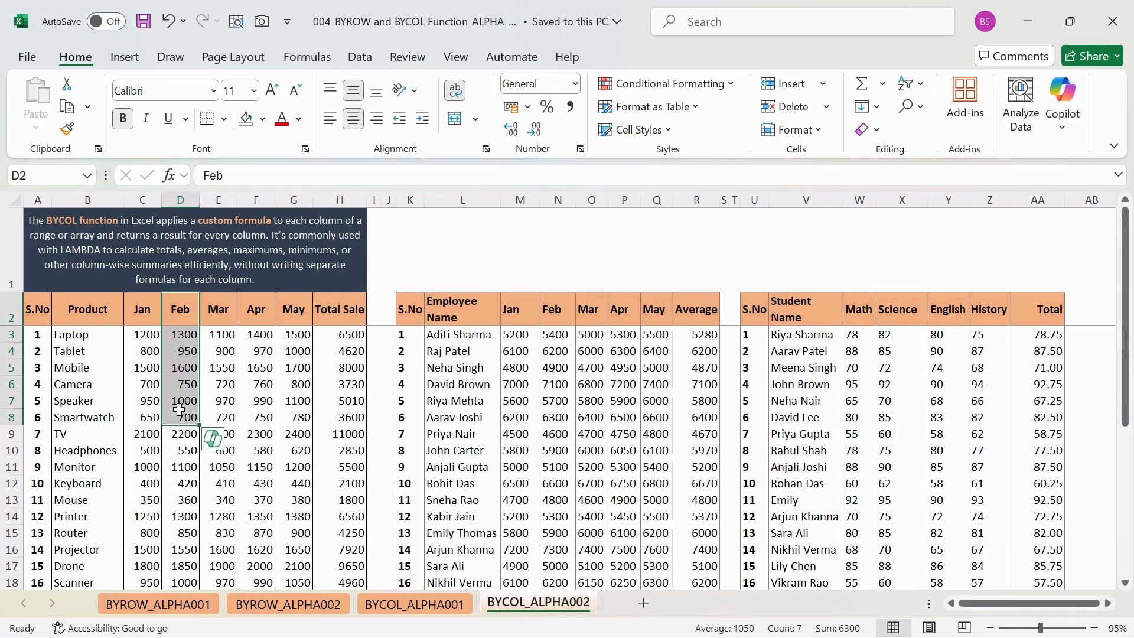
{"action": "scroll", "coordinate": [177, 449], "scroll_direction": "down", "scroll_amount": 3}
- Start a BYCOL formula in C24, the January cell of the product sales Total row
{"action": "left_click", "coordinate": [140, 530]}
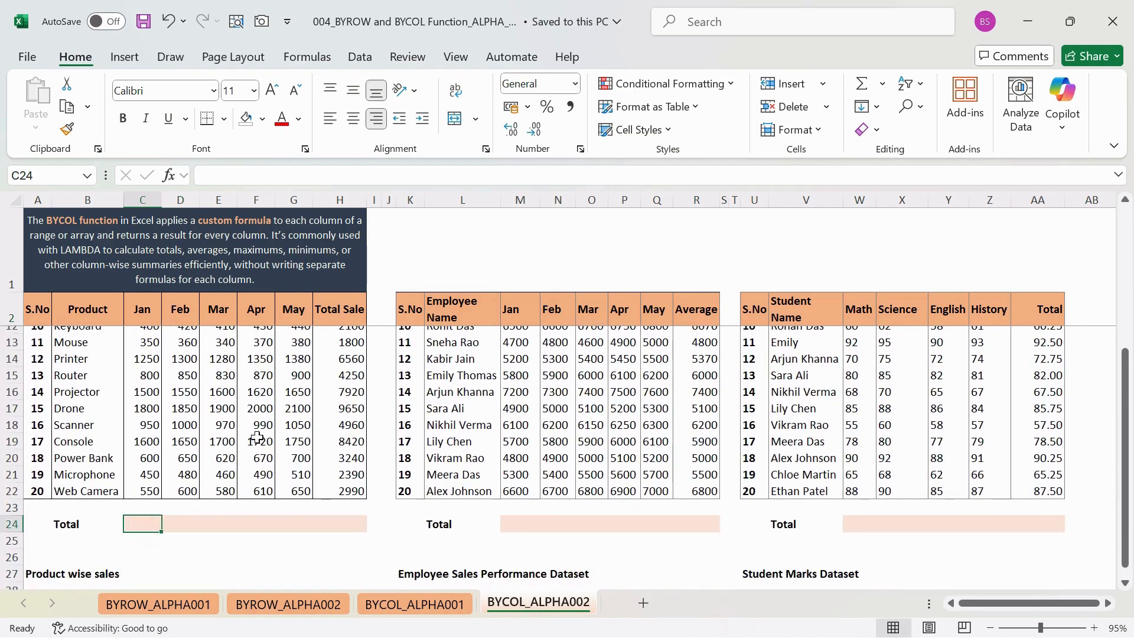
{"action": "scroll", "coordinate": [292, 495], "scroll_direction": "down", "scroll_amount": 1}
{"action": "scroll", "coordinate": [291, 494], "scroll_direction": "up", "scroll_amount": 1}
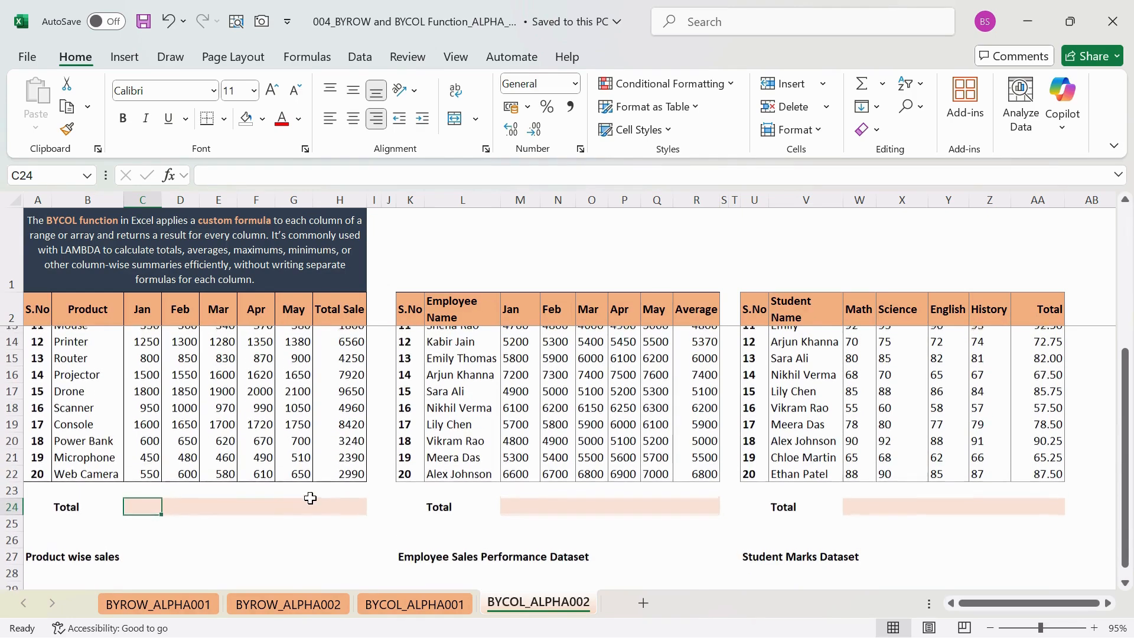
{"action": "type", "text": "=b"}
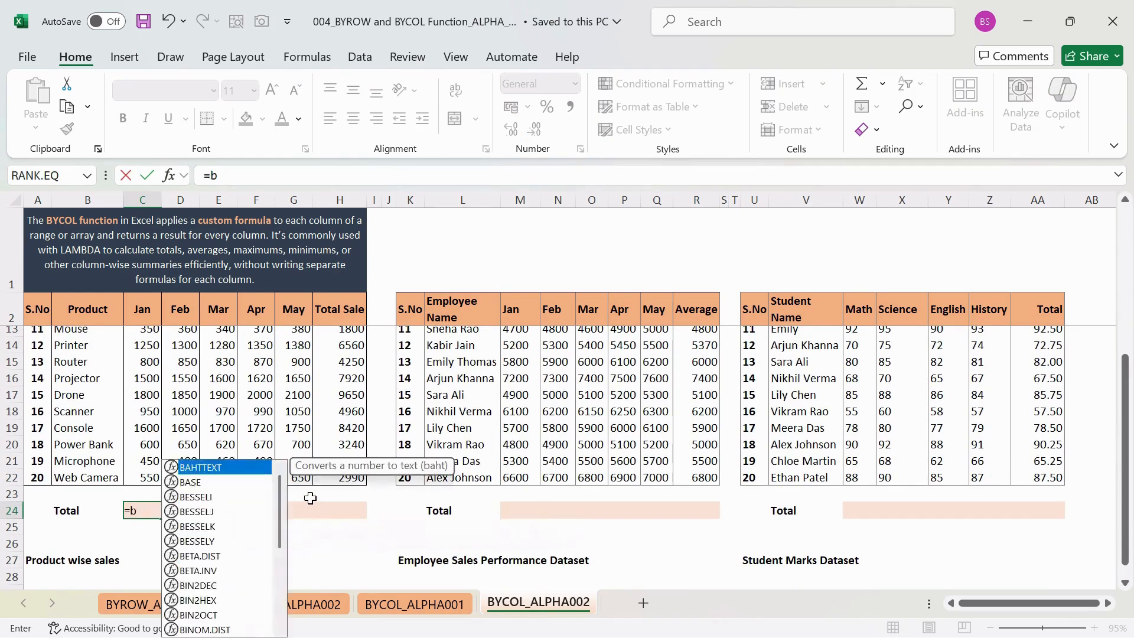
{"action": "key", "text": "BackSpace"}
{"action": "type", "text": "BYC"}
{"action": "key", "text": "Tab"}
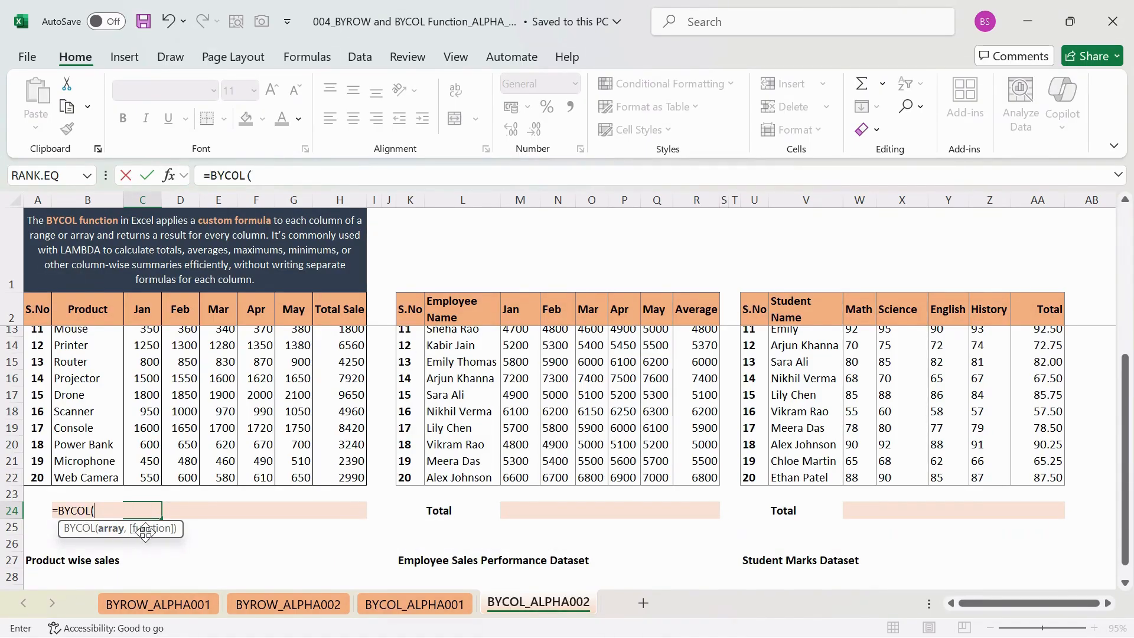
- Set the array argument of the BYCOL formula to the product sales range C3:H22
{"action": "left_click", "coordinate": [149, 313]}
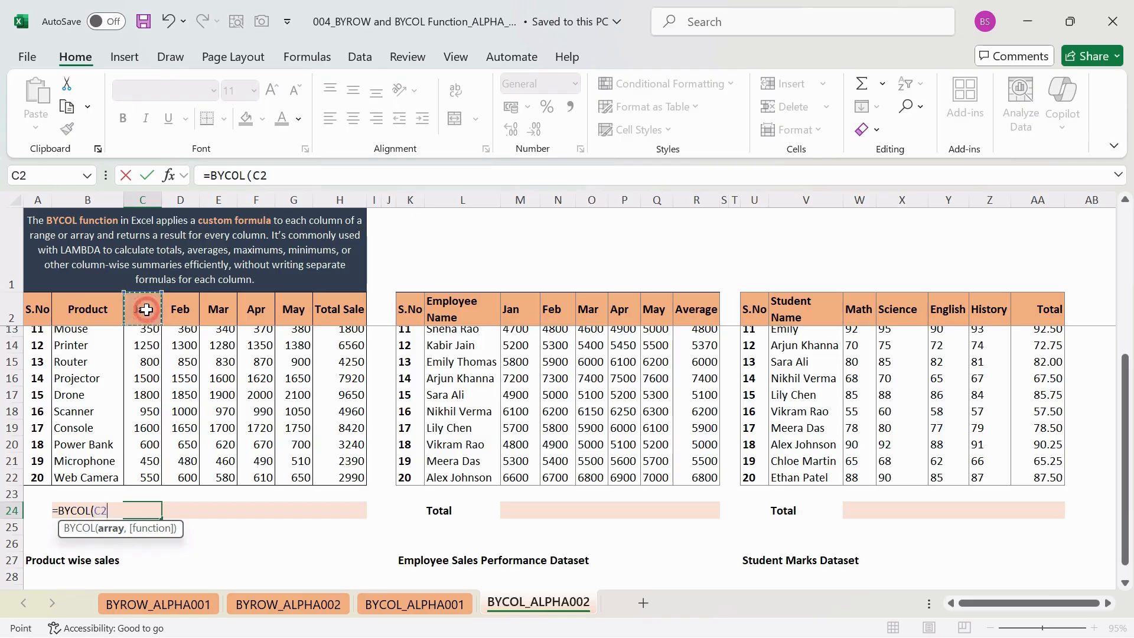
{"action": "key", "text": "shift+Down"}
{"action": "key", "text": "shift+Down"}
{"action": "key", "text": "shift+Down"}
{"action": "key", "text": "shift+Down"}
{"action": "key", "text": "shift+Down"}
{"action": "key", "text": "shift+Down"}
{"action": "key", "text": "shift+Down"}
{"action": "key", "text": "shift+Down"}
{"action": "key", "text": "shift+Down"}
{"action": "key", "text": "shift+Down"}
{"action": "key", "text": "shift+Down"}
{"action": "key", "text": "shift+Down"}
{"action": "key", "text": "shift+Down"}
{"action": "key", "text": "shift+Down"}
{"action": "key", "text": "shift+Down"}
{"action": "key", "text": "shift+Down"}
{"action": "key", "text": "shift+Down"}
{"action": "key", "text": "shift+Down"}
{"action": "key", "text": "shift+Down"}
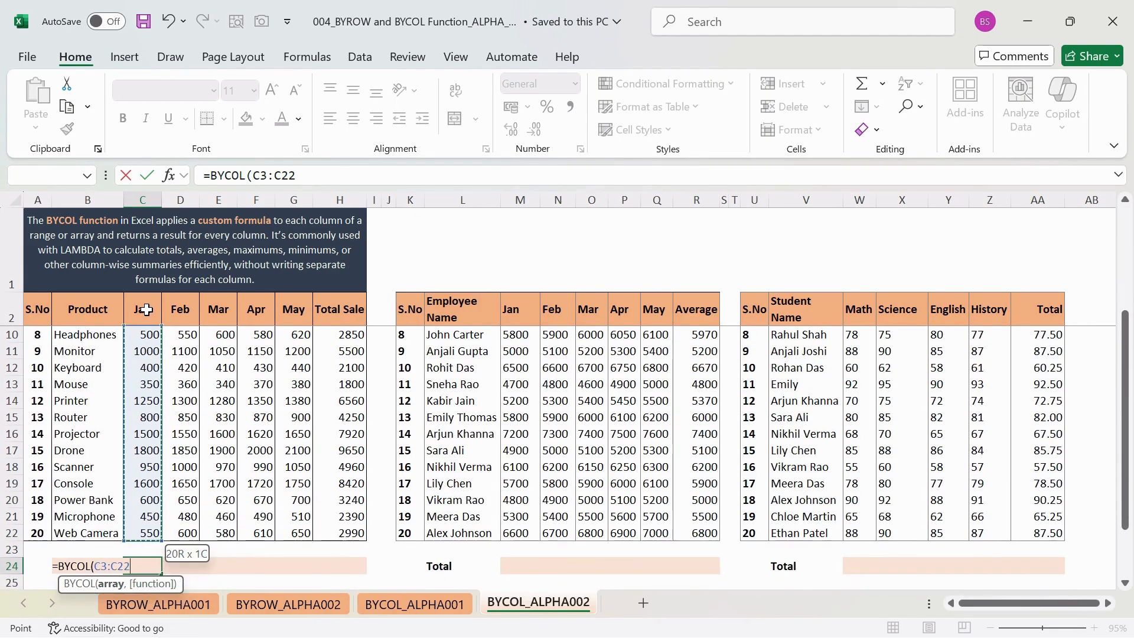
{"action": "key", "text": "shift+Right"}
{"action": "key", "text": "shift+Right"}
{"action": "key", "text": "shift+Right"}
{"action": "key", "text": "shift+Right"}
{"action": "key", "text": "shift+Right"}
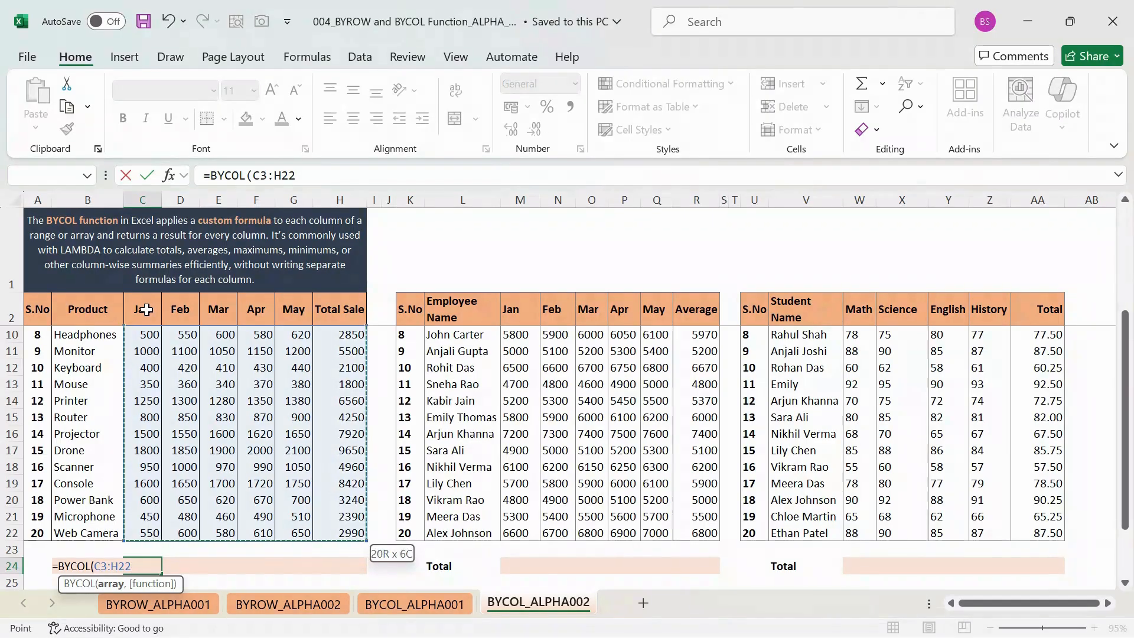
{"action": "type", "text": ","}
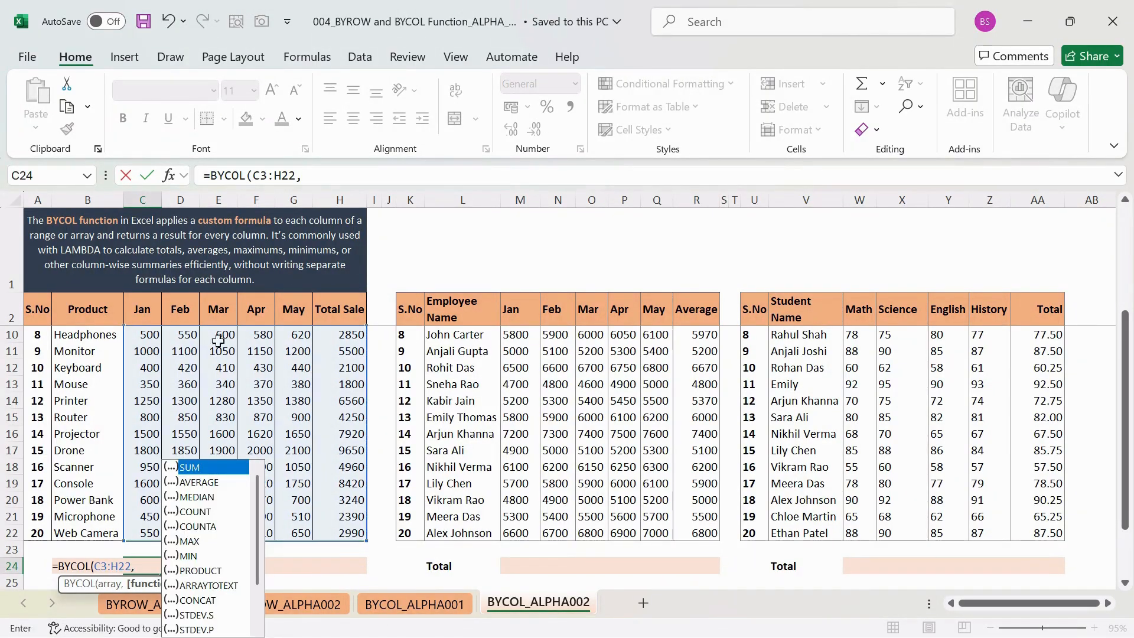
- Add LAMBDA as the function argument of the BYCOL formula in C24
{"action": "scroll", "coordinate": [236, 354], "scroll_direction": "down", "scroll_amount": 3}
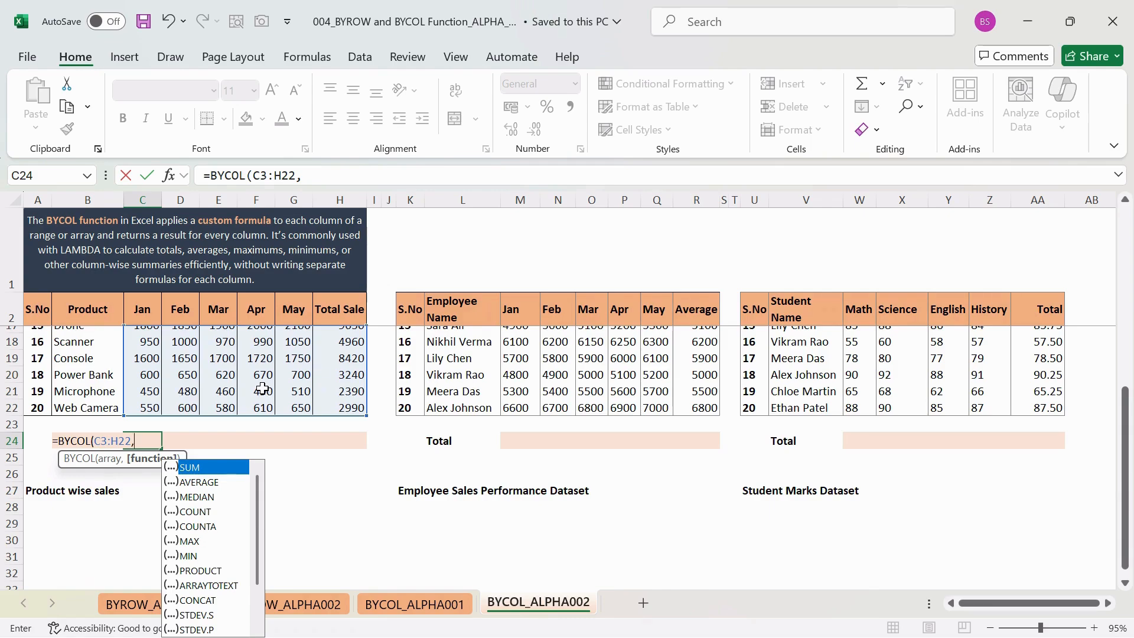
{"action": "key", "text": "Down"}
{"action": "key", "text": "Down"}
{"action": "key", "text": "Down"}
{"action": "key", "text": "Down"}
{"action": "key", "text": "Down"}
{"action": "key", "text": "Down"}
{"action": "key", "text": "Down"}
{"action": "key", "text": "Down"}
{"action": "key", "text": "Down"}
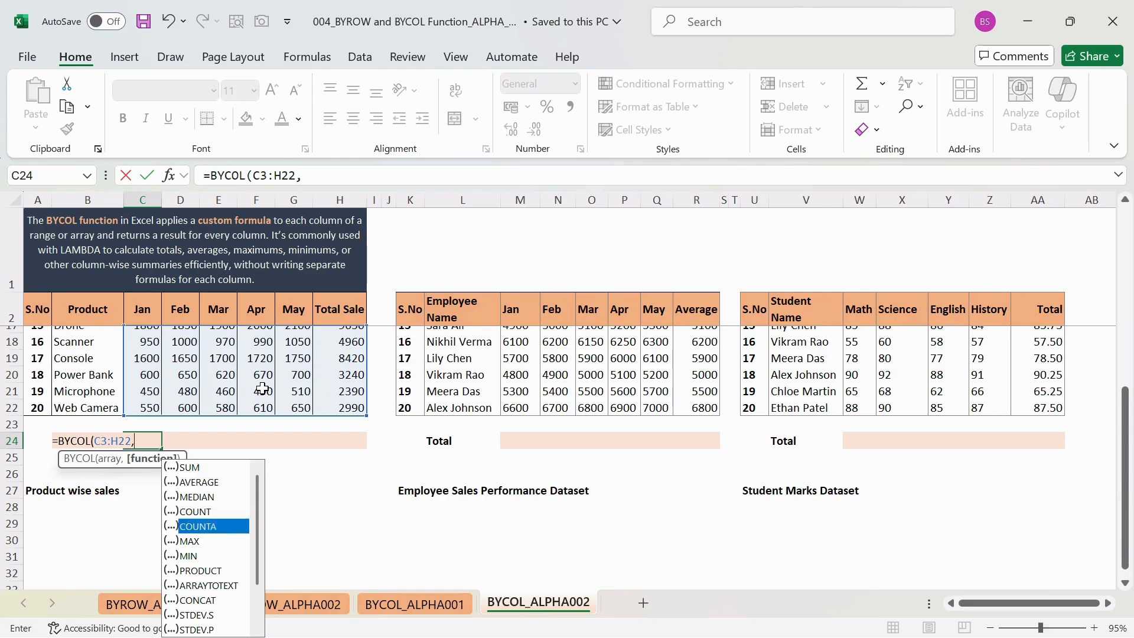
{"action": "key", "text": "Down"}
{"action": "key", "text": "Down"}
{"action": "key", "text": "Down"}
{"action": "key", "text": "Down"}
{"action": "key", "text": "Down"}
{"action": "key", "text": "Down"}
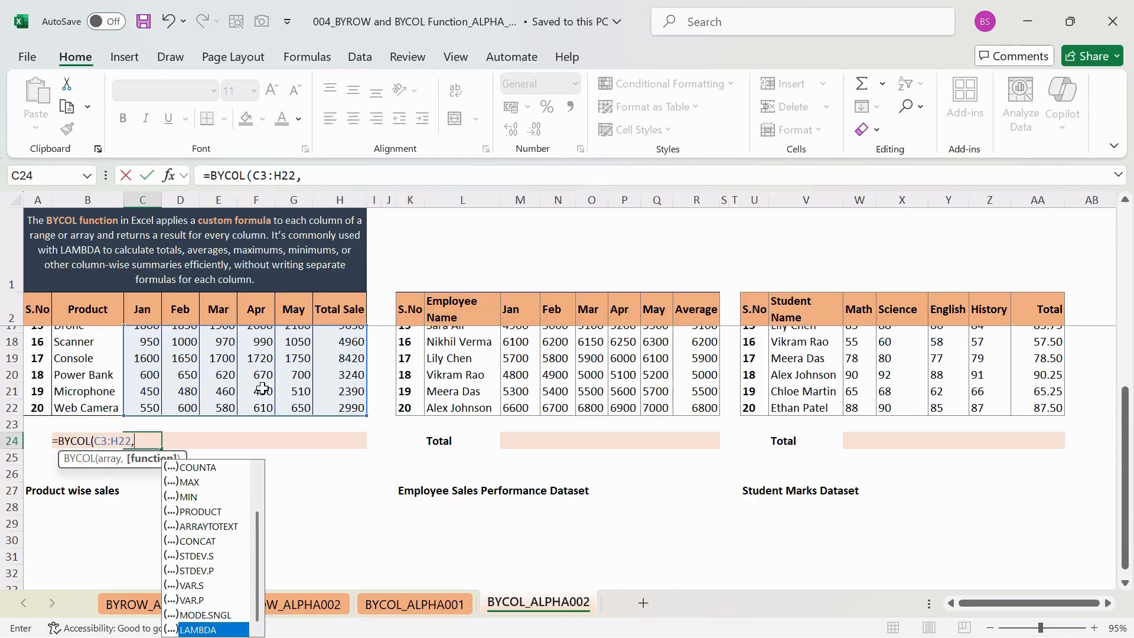
{"action": "key", "text": "Tab"}
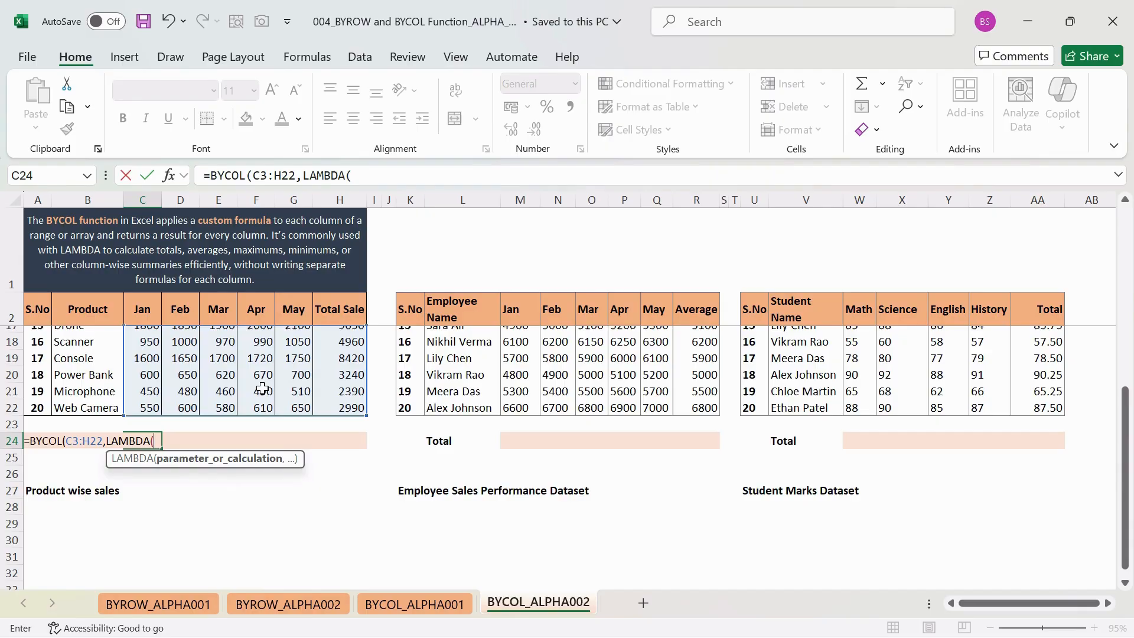
- Define c as the parameter name of the LAMBDA function
{"action": "type", "text": "C"}
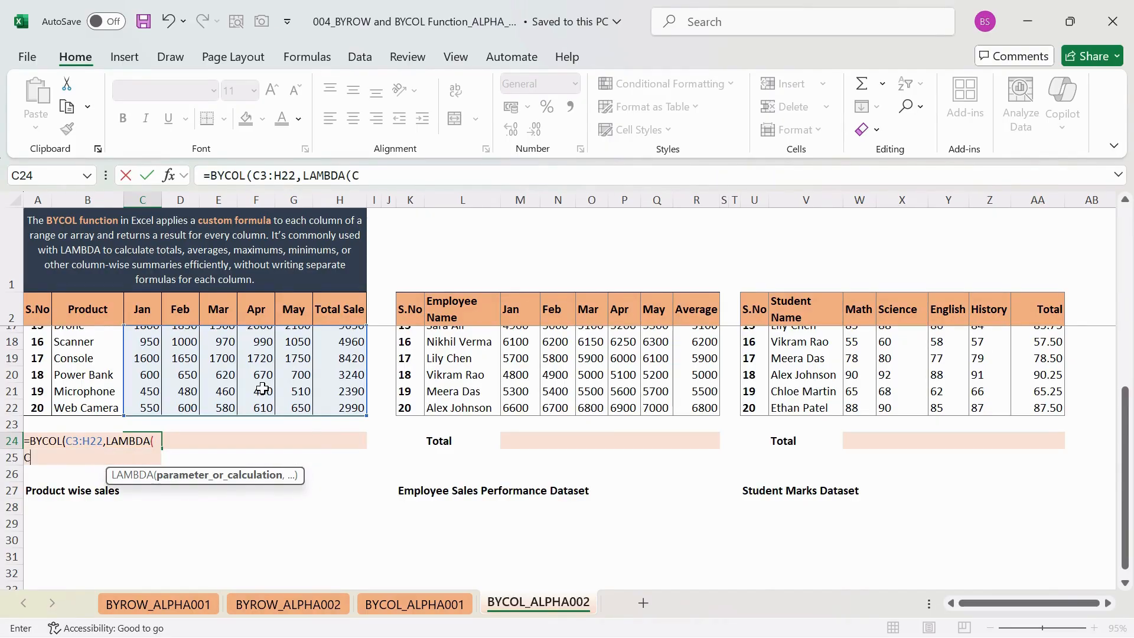
{"action": "key", "text": "BackSpace"}
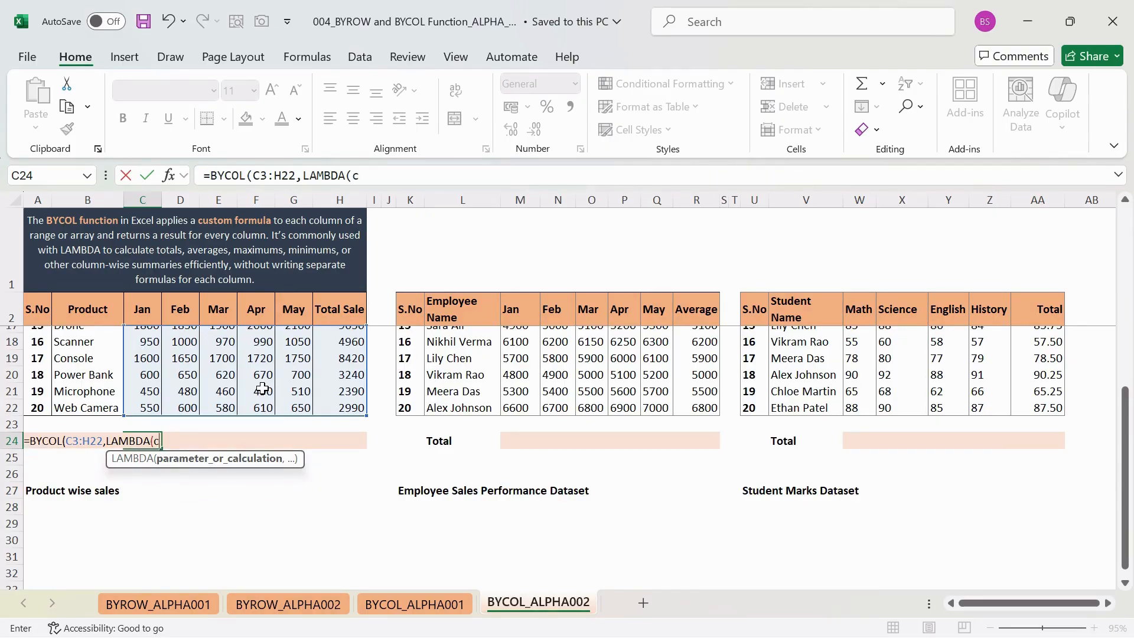
{"action": "type", "text": "coltotal"}
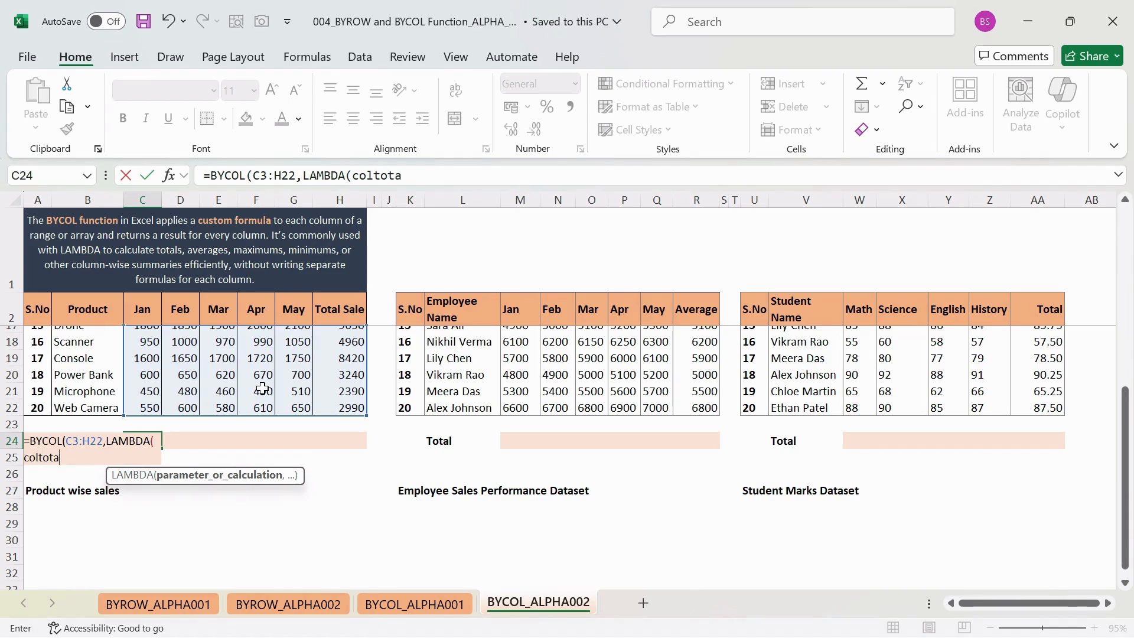
{"action": "key", "text": "BackSpace"}
{"action": "key", "text": "BackSpace"}
{"action": "key", "text": "BackSpace"}
{"action": "key", "text": "BackSpace"}
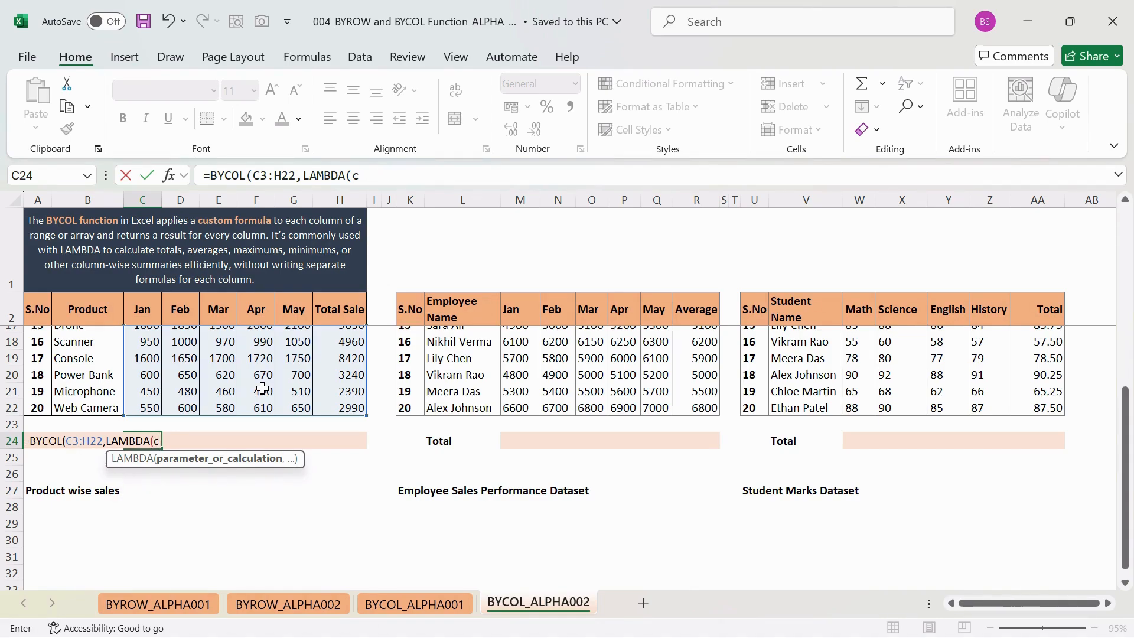
{"action": "type", "text": ","}
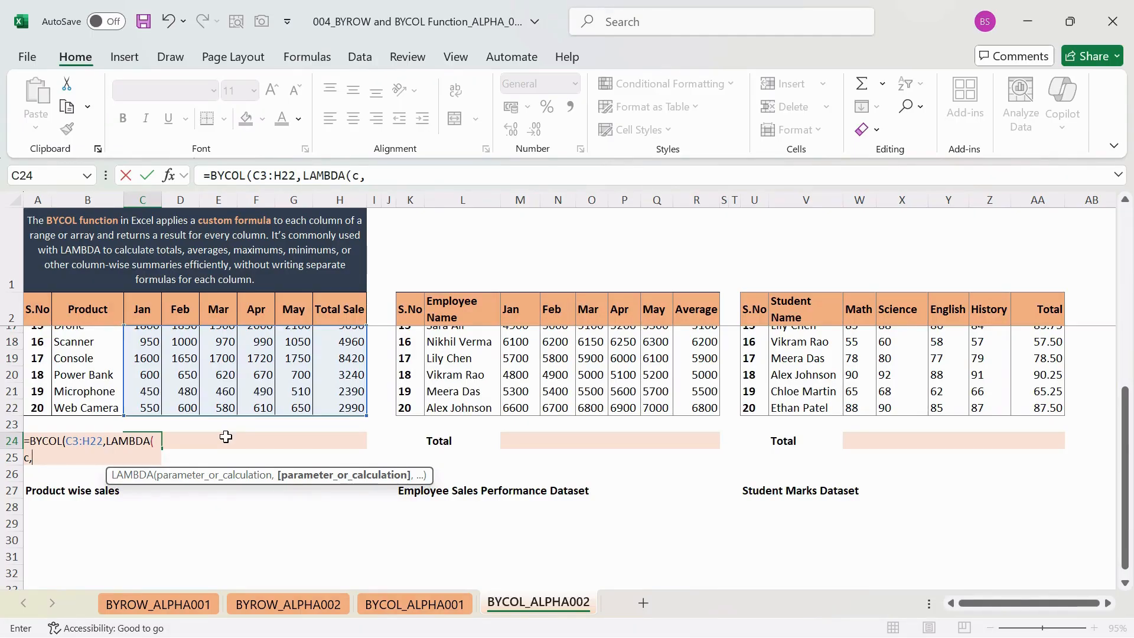
- Start the LAMBDA calculation with the SUM function
{"action": "type", "text": "SUM"}
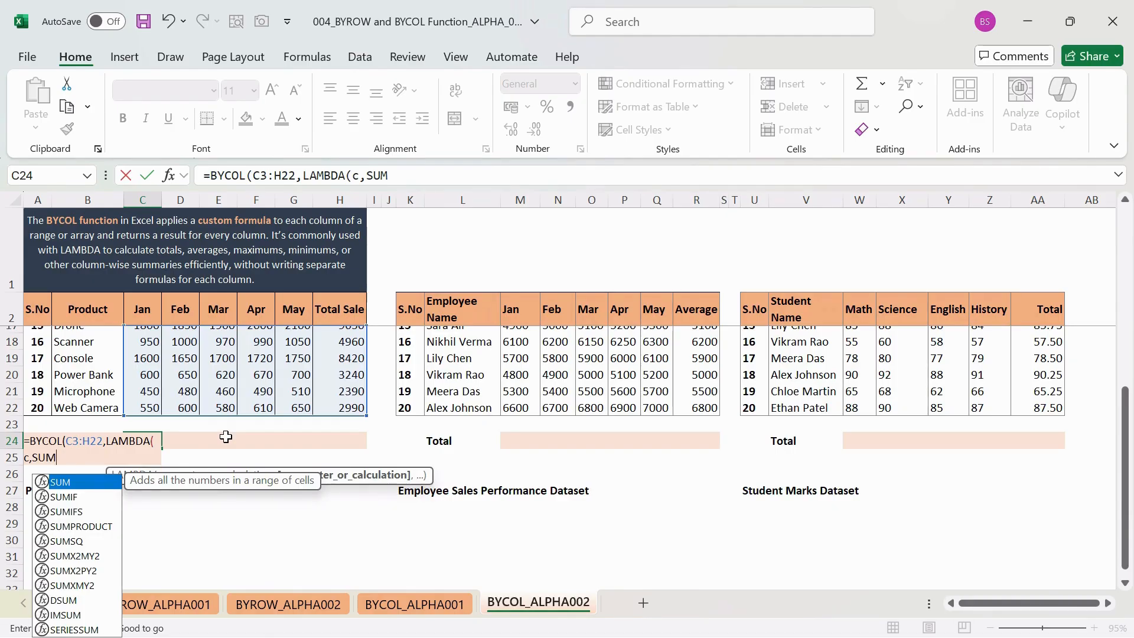
{"action": "type", "text": "("}
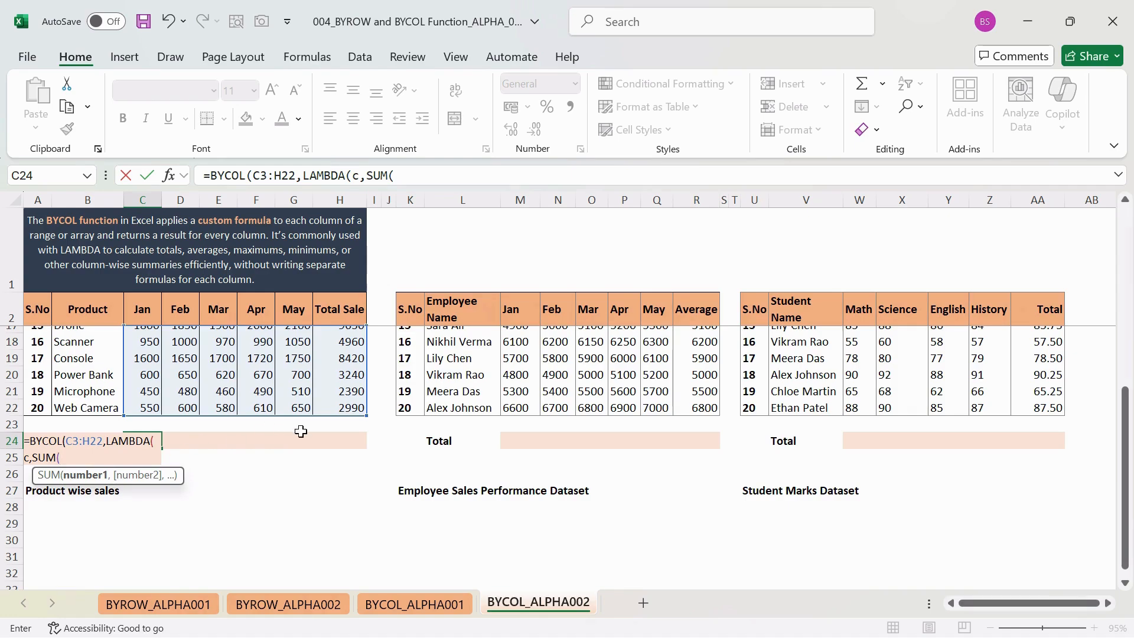
{"action": "type", "text": "C"}
{"action": "key", "text": "BackSpace"}
{"action": "type", "text": "c"}
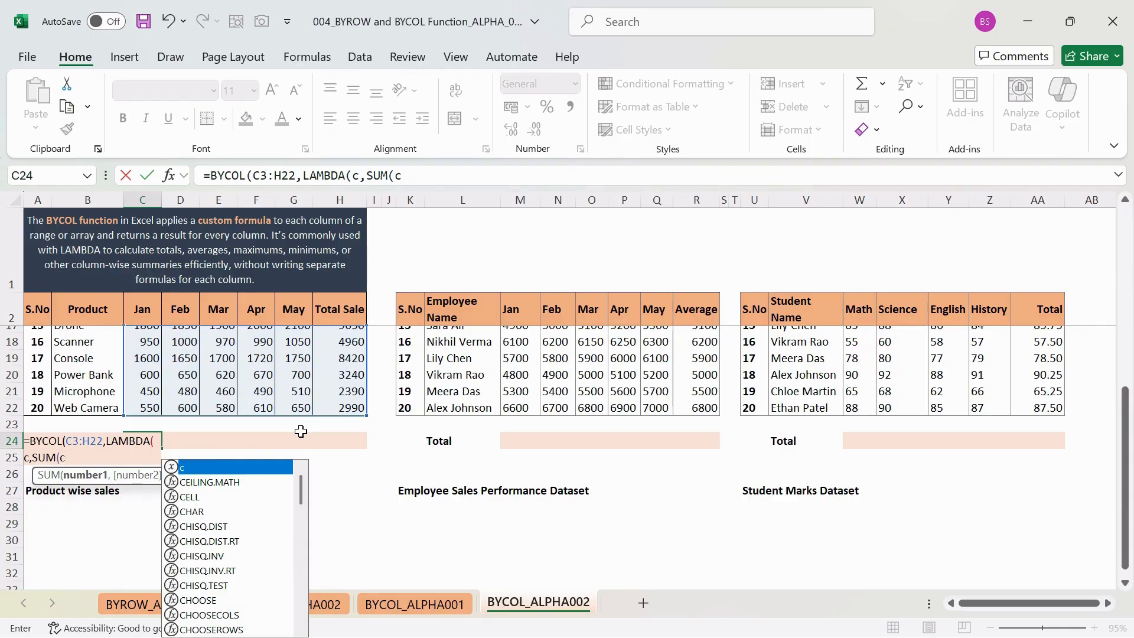
{"action": "type", "text": ")"}
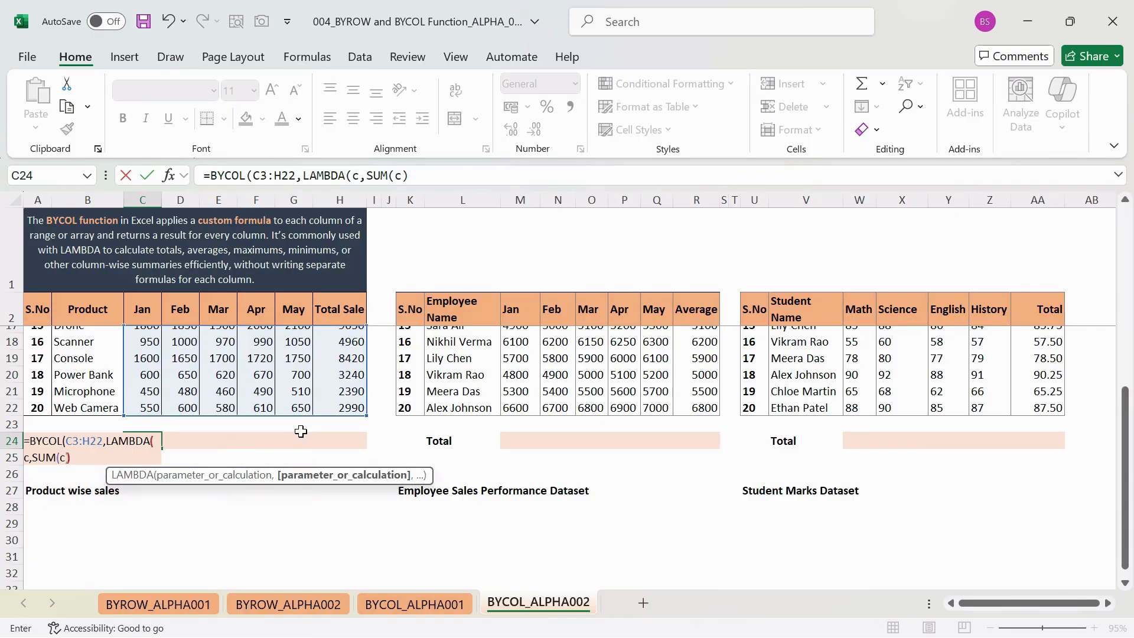
{"action": "key", "text": "BackSpace"}
{"action": "key", "text": "BackSpace"}
{"action": "key", "text": "BackSpace"}
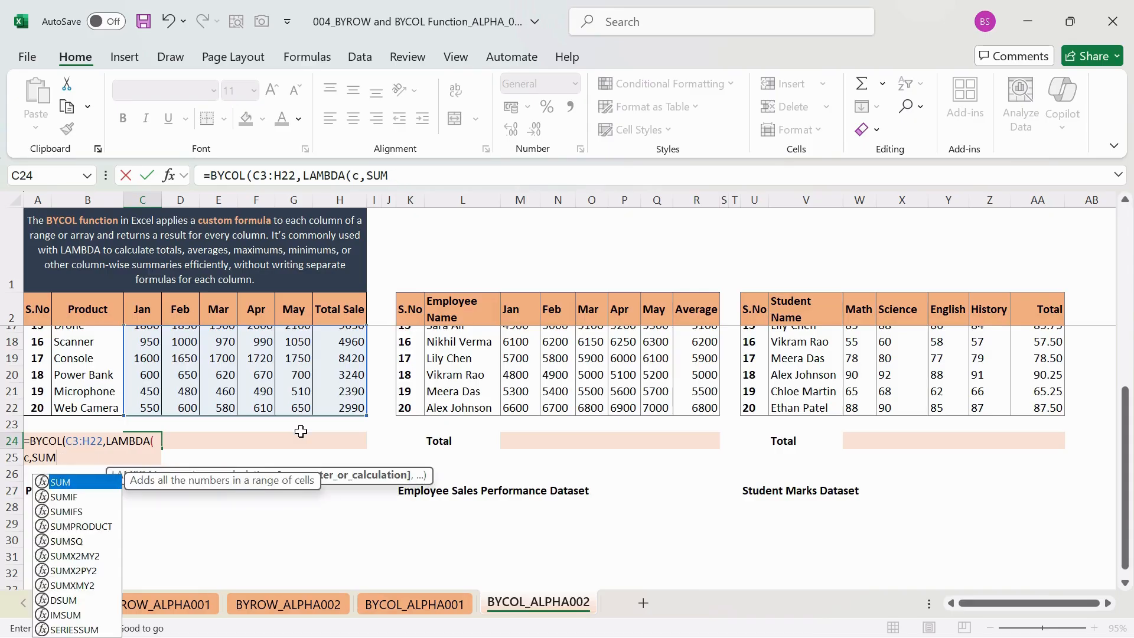
{"action": "type", "text": "(c"}
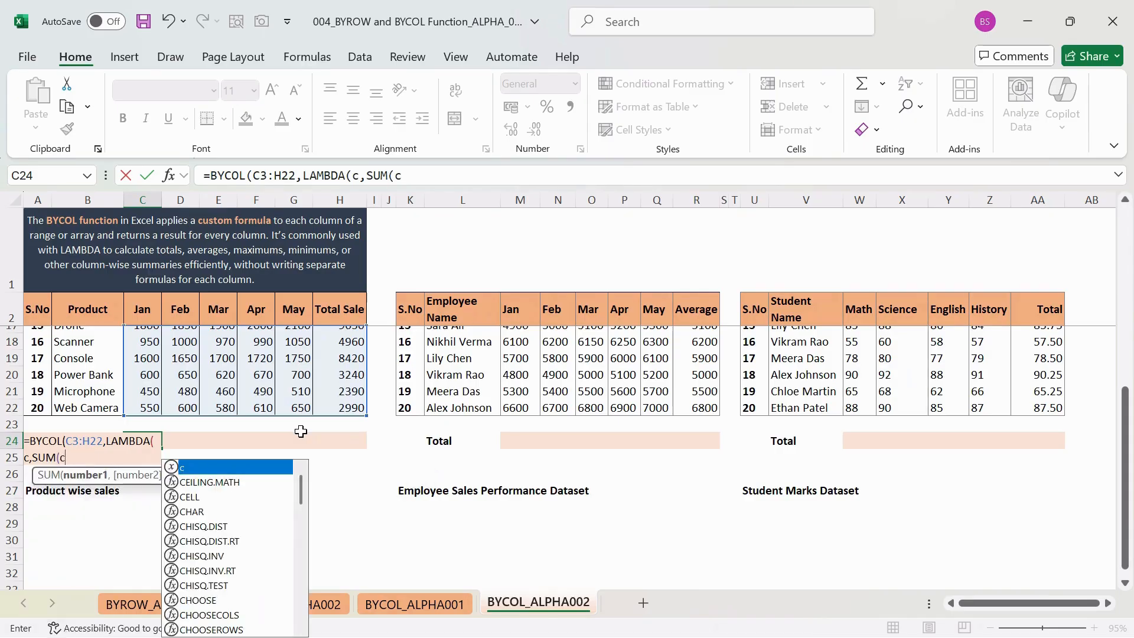
{"action": "key", "text": "BackSpace"}
{"action": "key", "text": "BackSpace"}
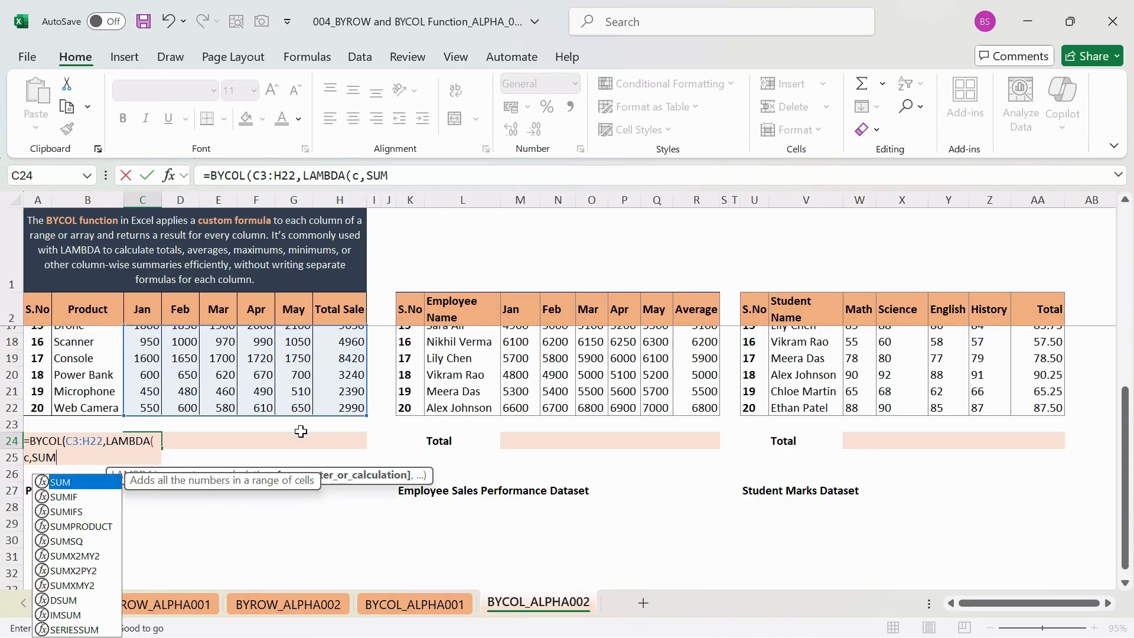
- Pass c to SUM and complete the C24 formula as =BYCOL(C3:H22,LAMBDA(c,SUM( c) ))
{"action": "type", "text": "( c)"}
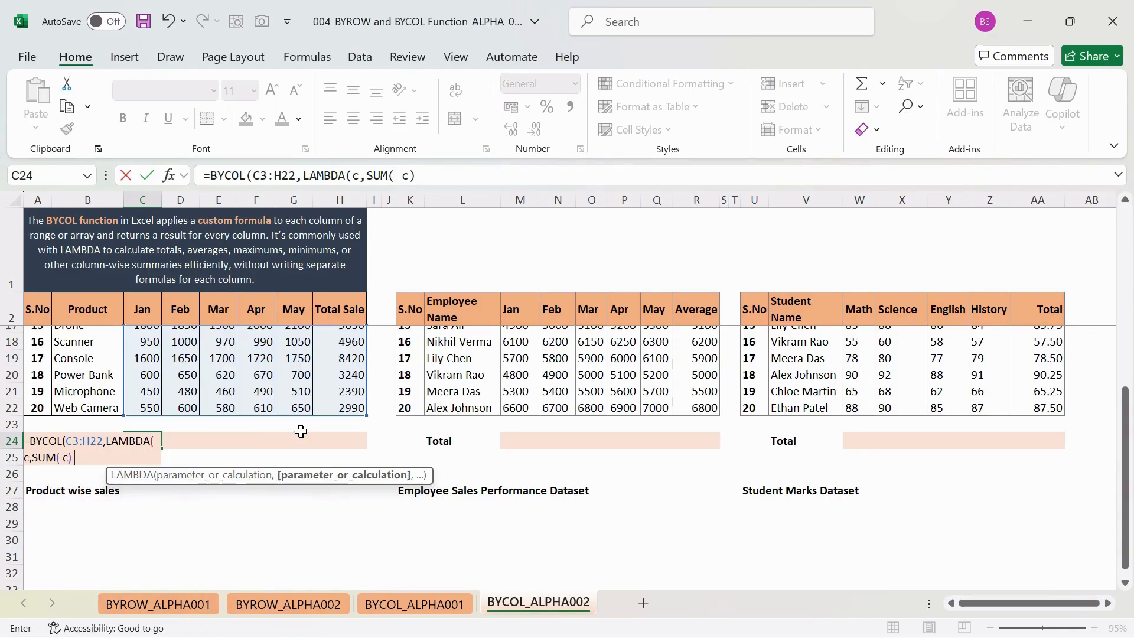
{"action": "type", "text": " )"}
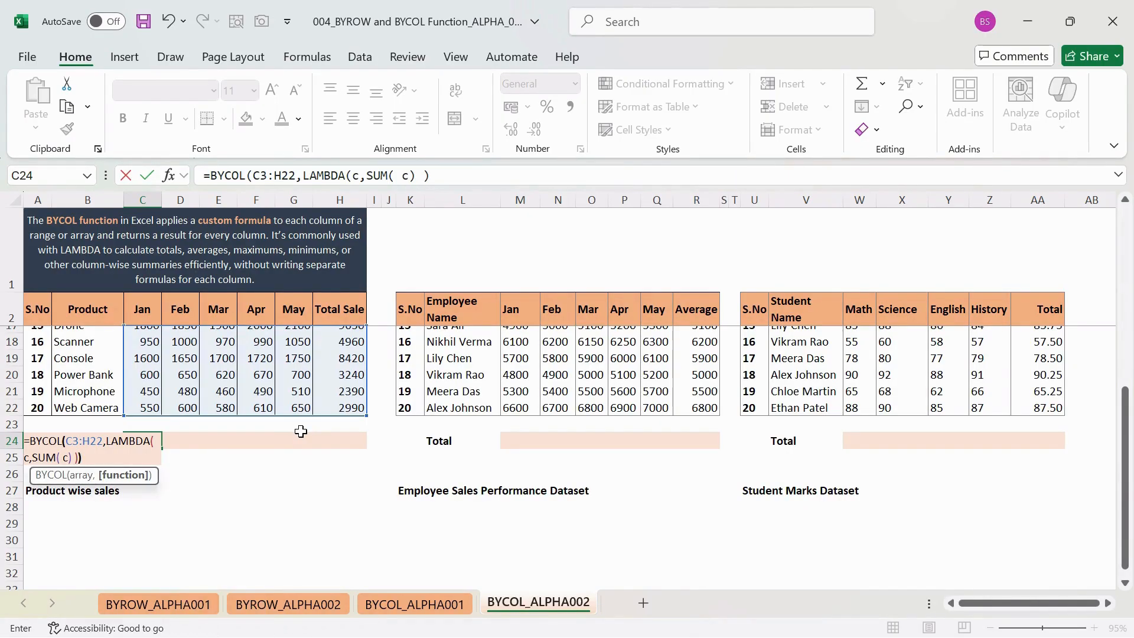
{"action": "type", "text": ")"}
{"action": "key", "text": "Return"}
{"action": "key", "text": "Up"}
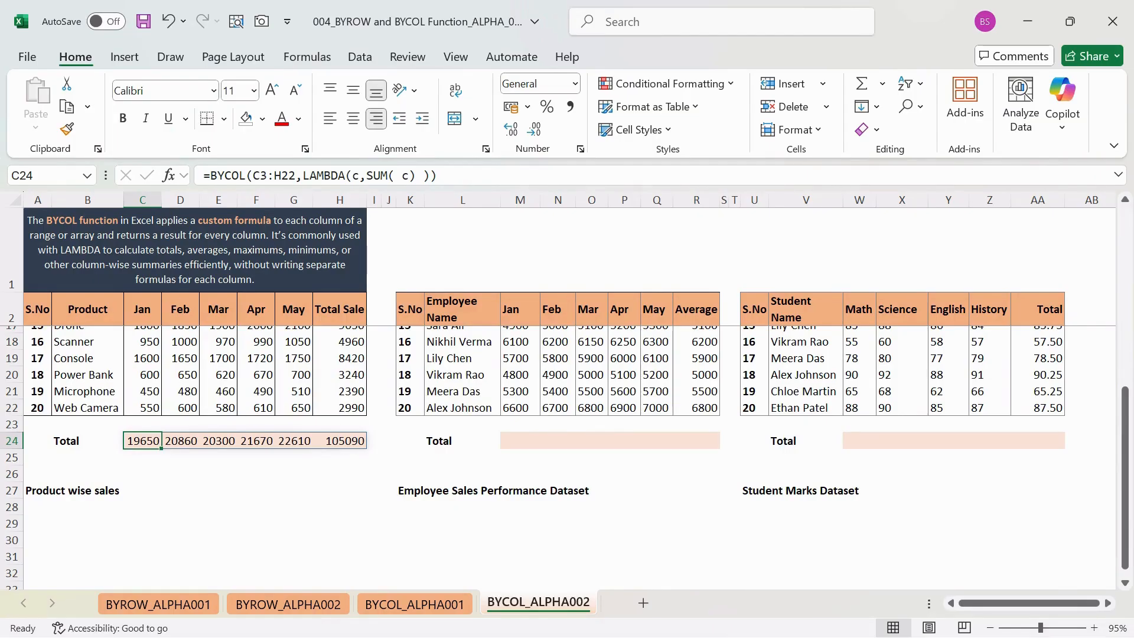
- Check the BYCOL formula in C24 and step through the spilled column totals across C24:H24
{"action": "left_click", "coordinate": [236, 176]}
{"action": "key", "text": "Return"}
{"action": "key", "text": "Up"}
{"action": "key", "text": "Right"}
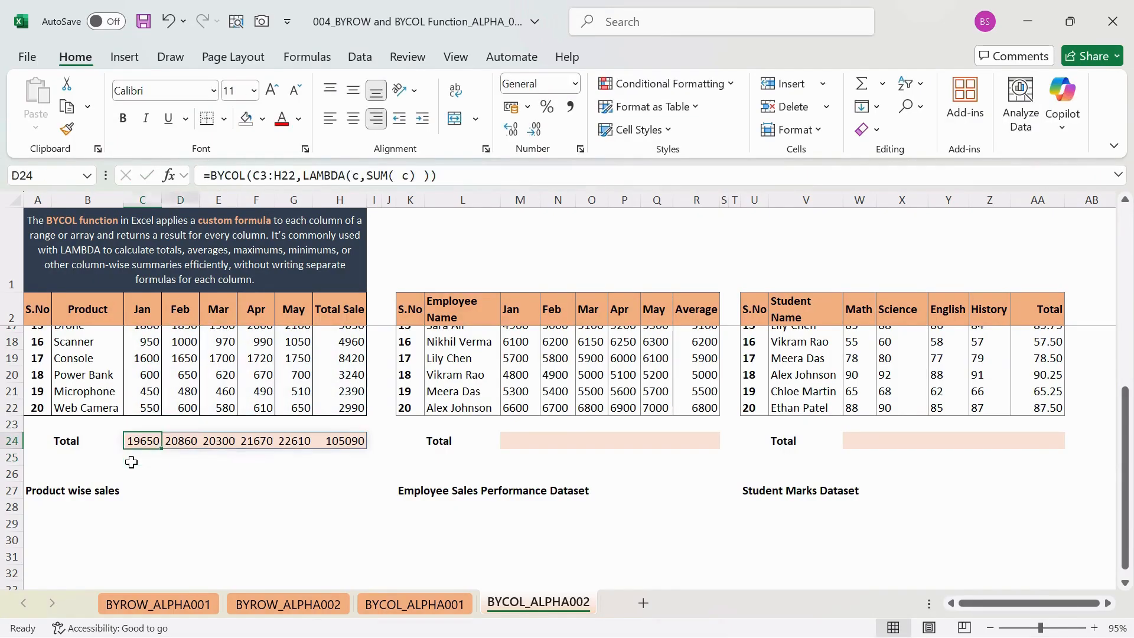
{"action": "key", "text": "Right"}
{"action": "key", "text": "Right"}
{"action": "key", "text": "Right"}
{"action": "key", "text": "Right"}
{"action": "key", "text": "Right"}
{"action": "key", "text": "Left"}
{"action": "key", "text": "Left"}
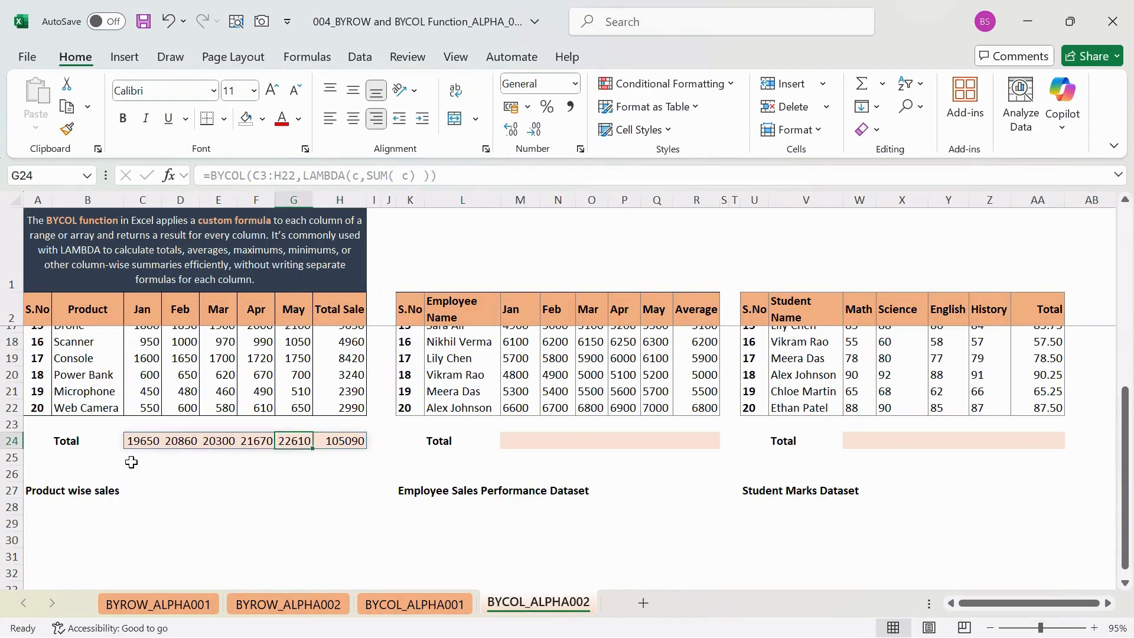
{"action": "key", "text": "Left"}
{"action": "key", "text": "Left"}
{"action": "key", "text": "Left"}
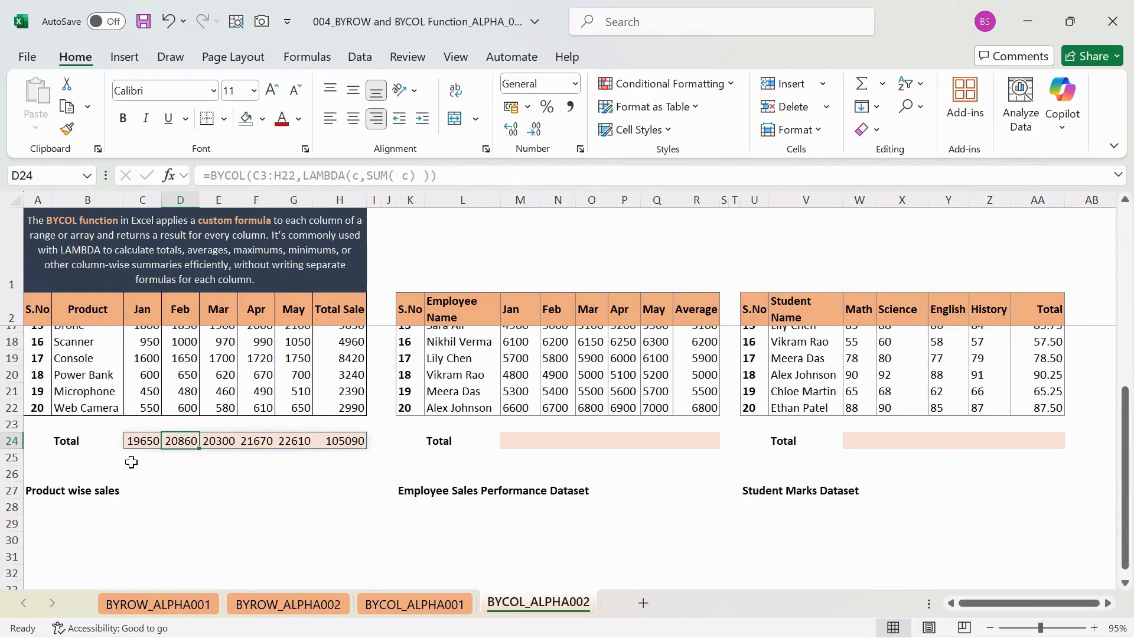
{"action": "key", "text": "Right"}
{"action": "key", "text": "Right"}
{"action": "key", "text": "Right"}
{"action": "key", "text": "Right"}
{"action": "key", "text": "Right"}
{"action": "key", "text": "Right"}
{"action": "key", "text": "Left"}
{"action": "key", "text": "Left"}
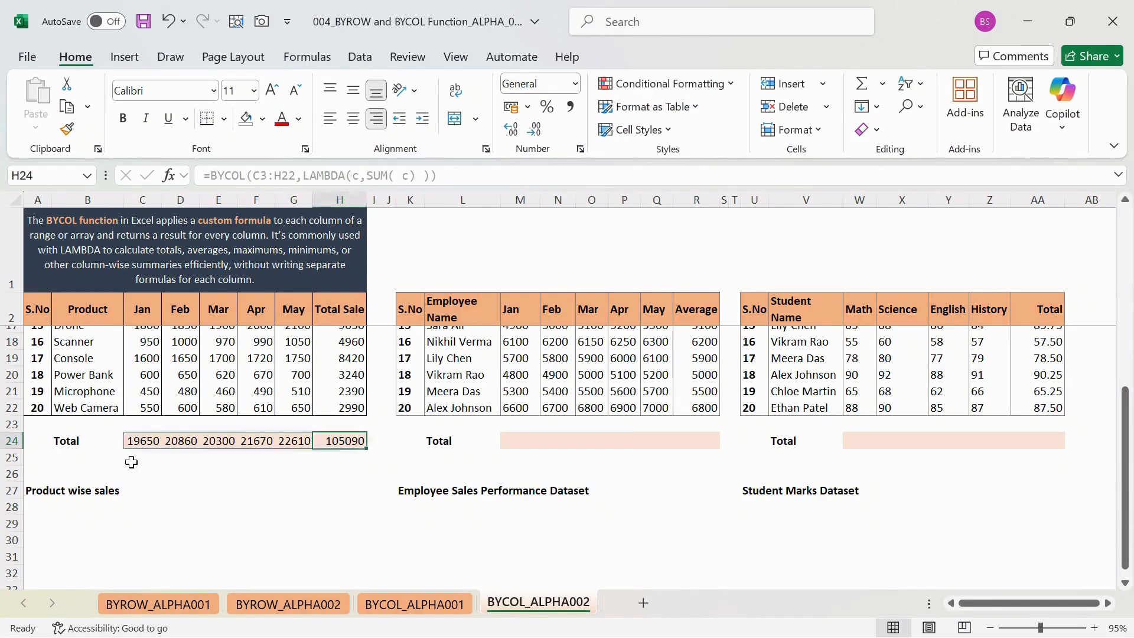
{"action": "key", "text": "Left"}
{"action": "key", "text": "Left"}
{"action": "key", "text": "Left"}
{"action": "key", "text": "Left"}
{"action": "key", "text": "Left"}
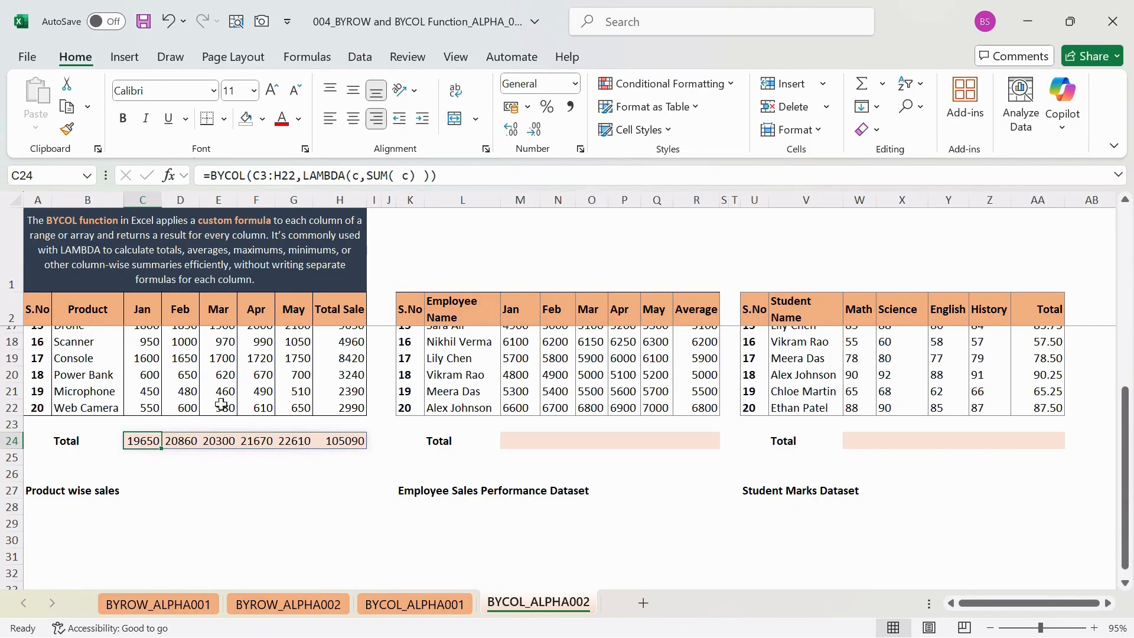
- Compare the source formula in C24 with the formula shown for the spilled cells D24 to H24
{"action": "left_click", "coordinate": [240, 175]}
{"action": "key", "text": "Return"}
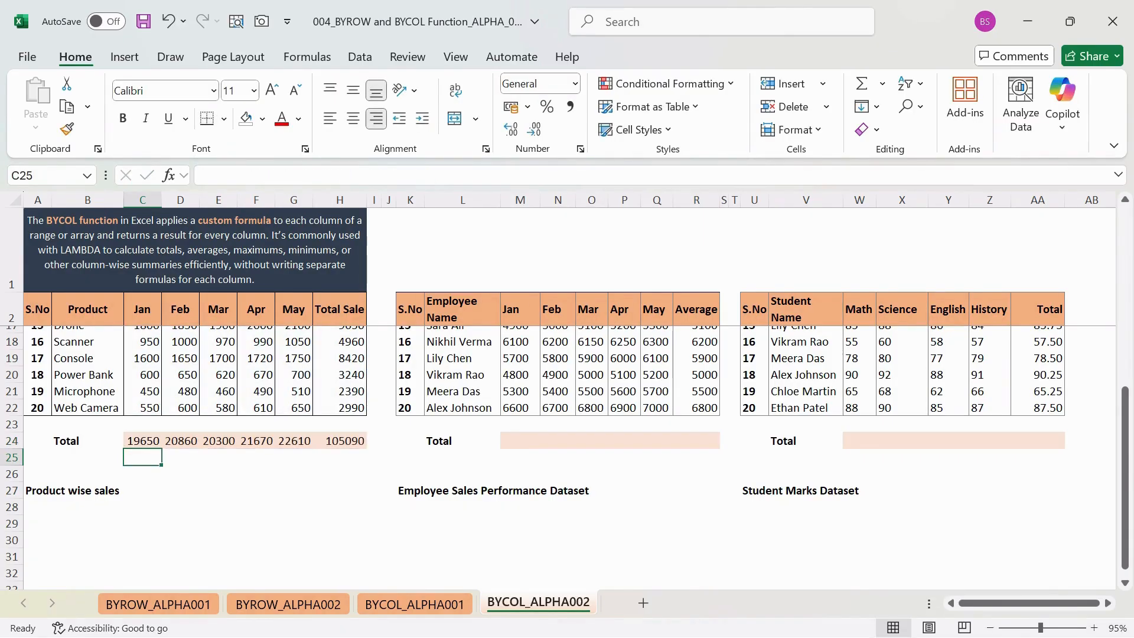
{"action": "key", "text": "Up"}
{"action": "key", "text": "Right"}
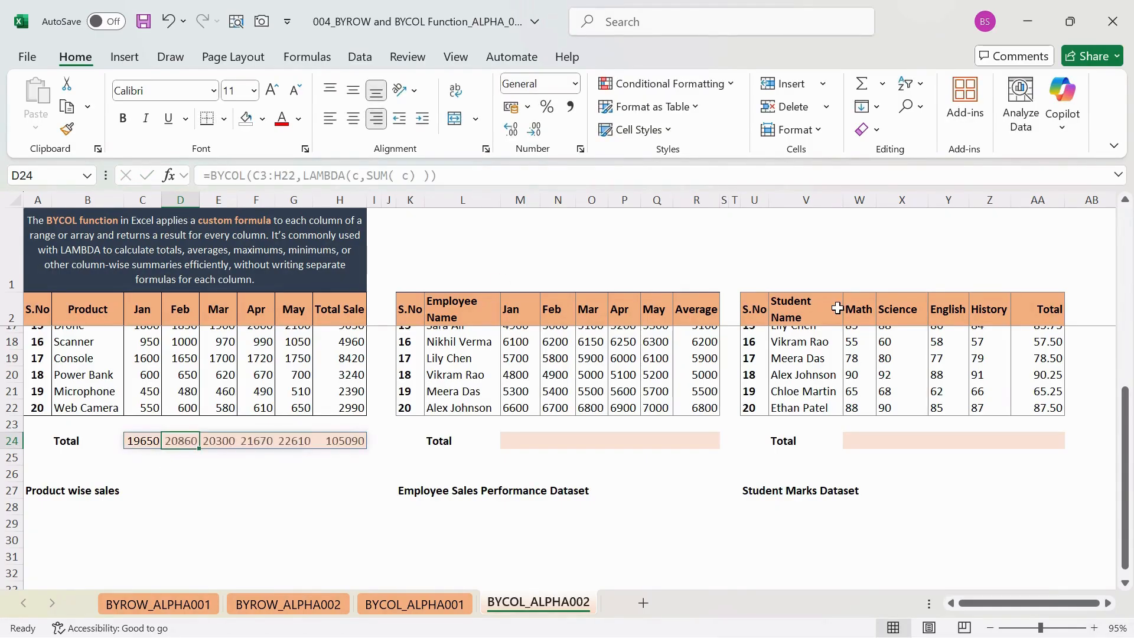
{"action": "key", "text": "Left"}
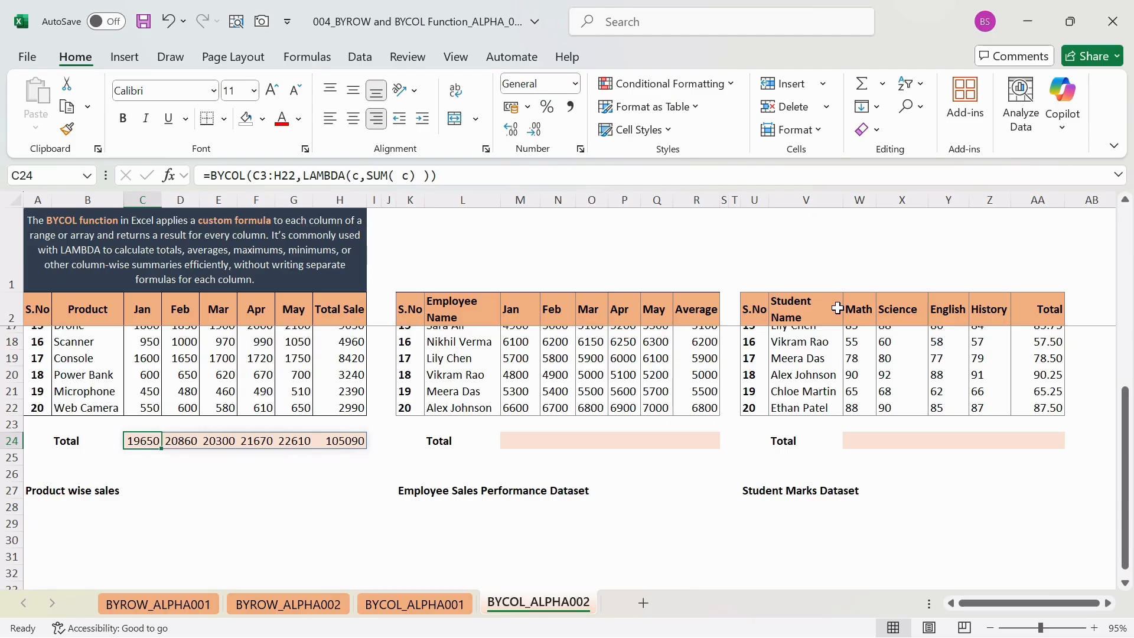
{"action": "key", "text": "Right"}
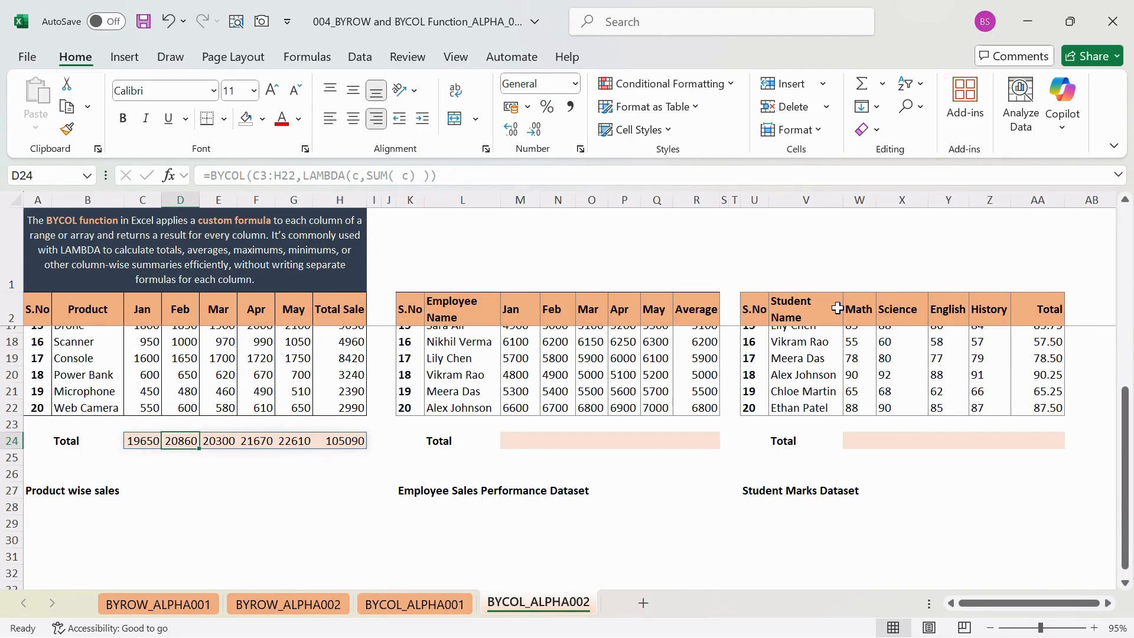
{"action": "key", "text": "Right"}
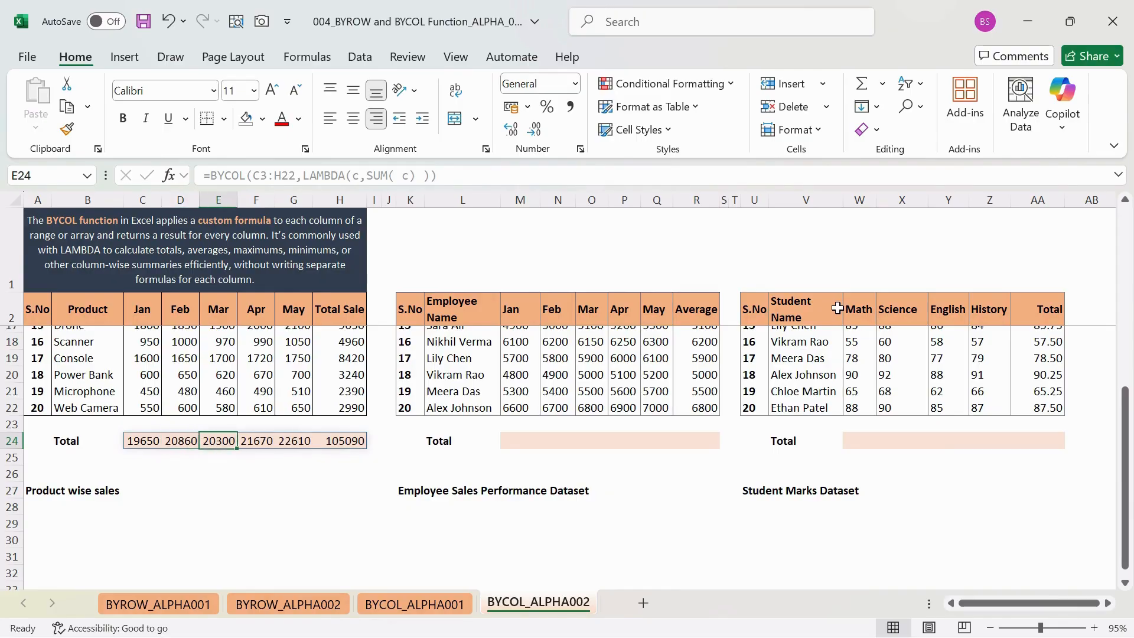
{"action": "key", "text": "Right"}
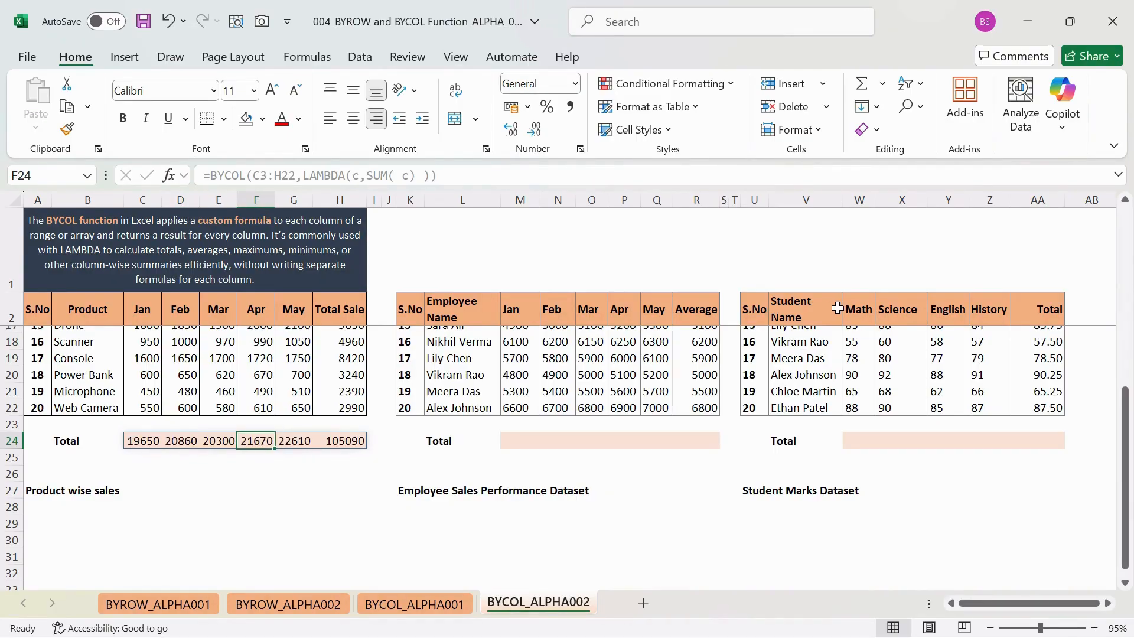
{"action": "key", "text": "Right"}
{"action": "key", "text": "Right"}
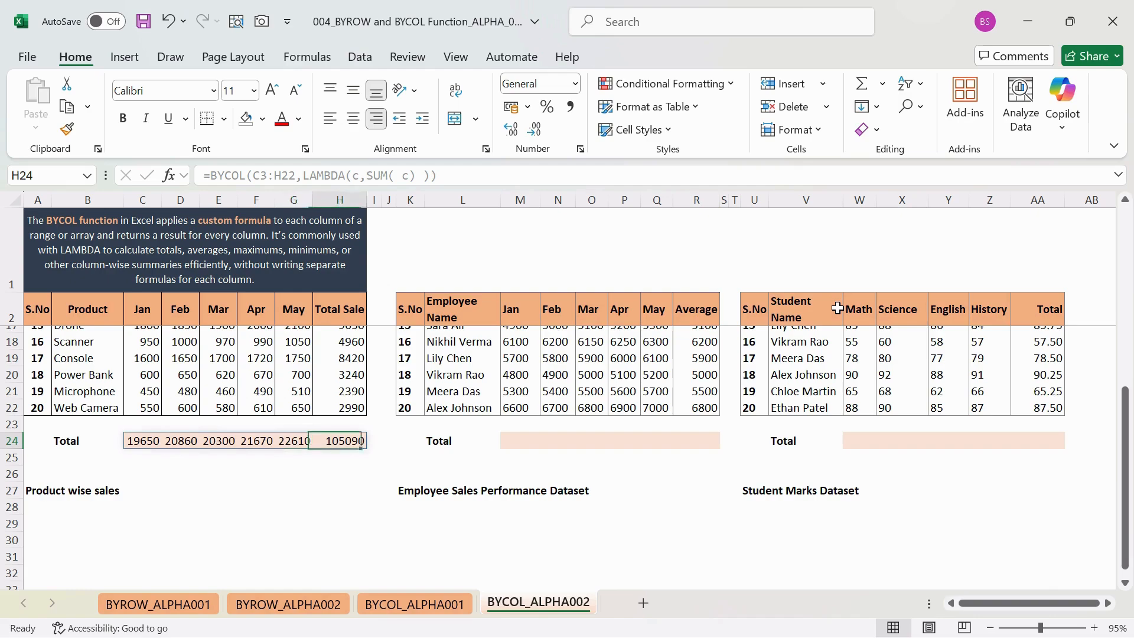
{"action": "key", "text": "Left"}
{"action": "key", "text": "Left"}
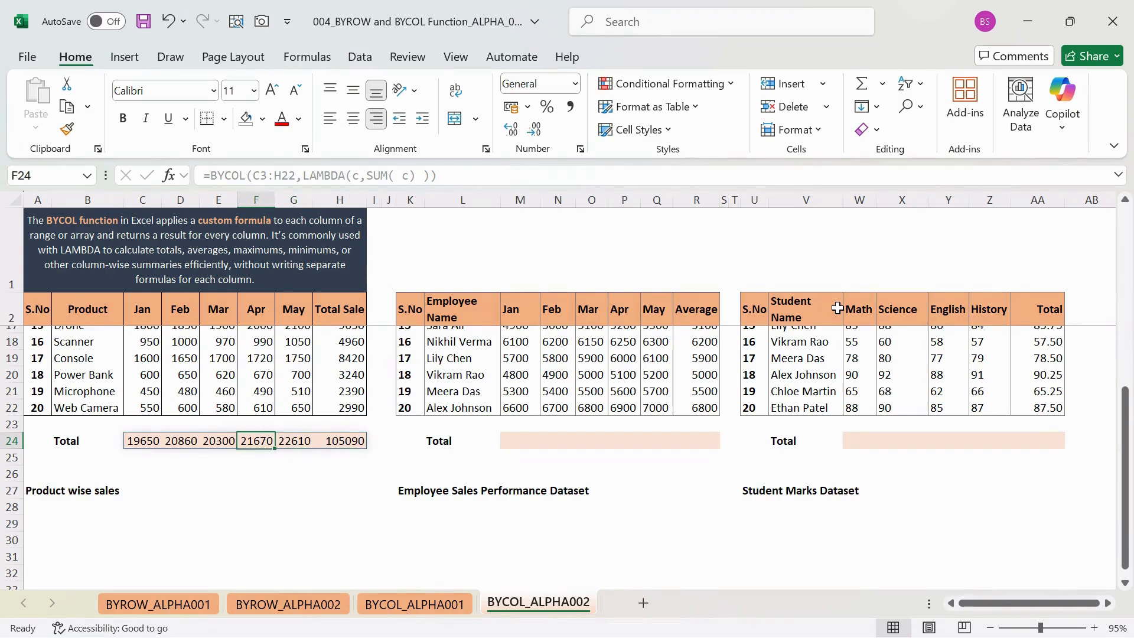
- Copy the BYCOL formula from C24 into M24 in the employee table's Total row
{"action": "key", "text": "Left"}
{"action": "key", "text": "Left"}
{"action": "key", "text": "Left"}
{"action": "key", "text": "Right"}
{"action": "key", "text": "Left"}
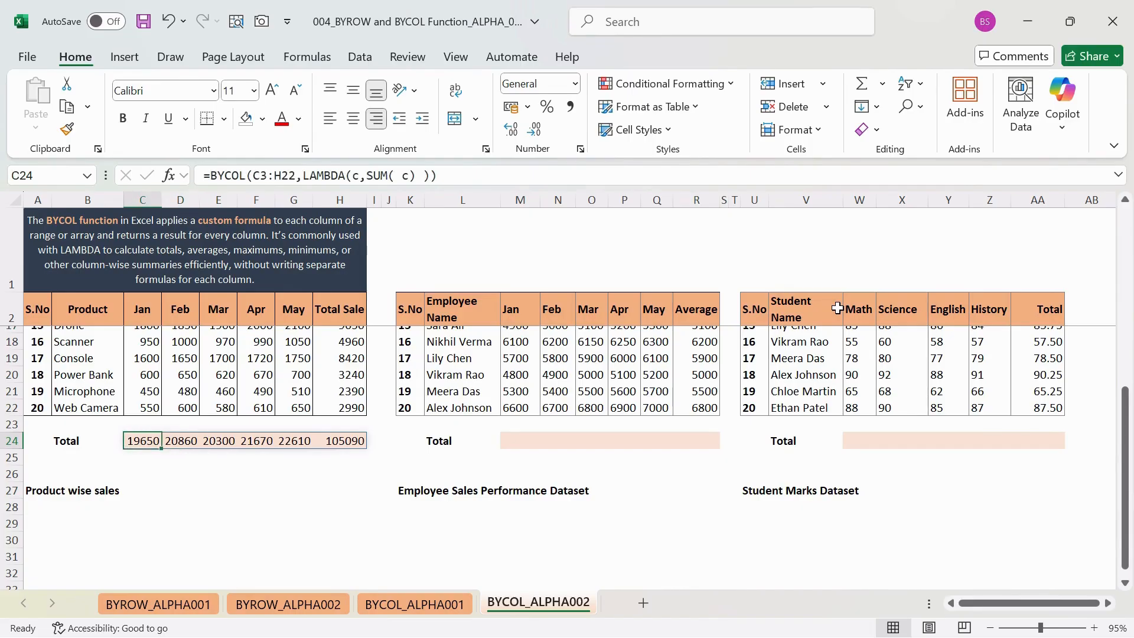
{"action": "key", "text": "ctrl+c"}
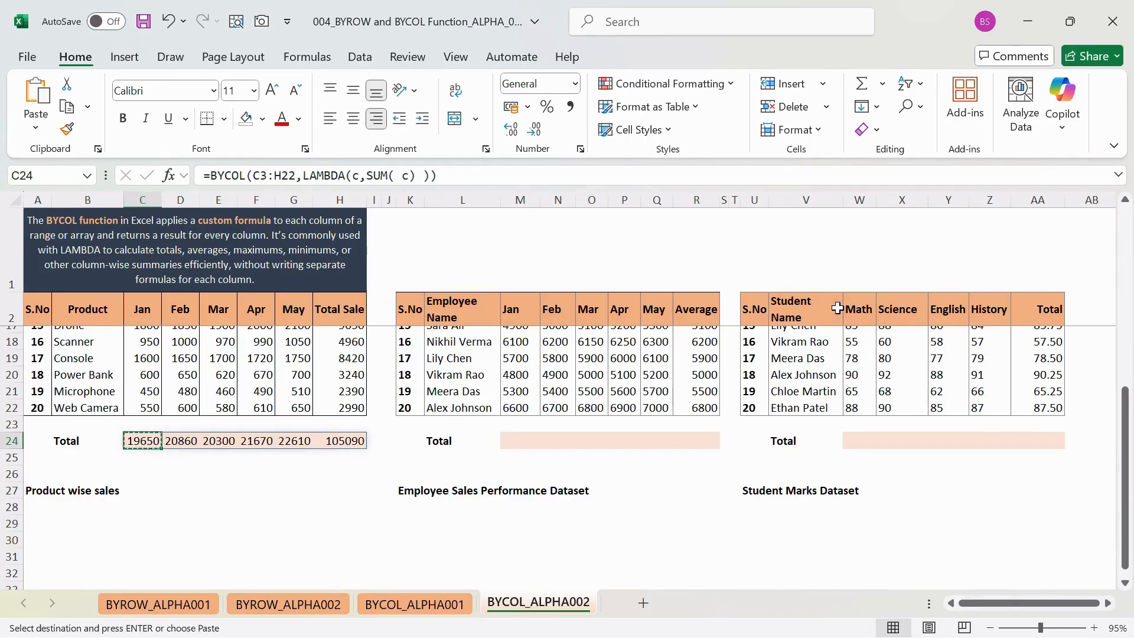
{"action": "left_click", "coordinate": [519, 440]}
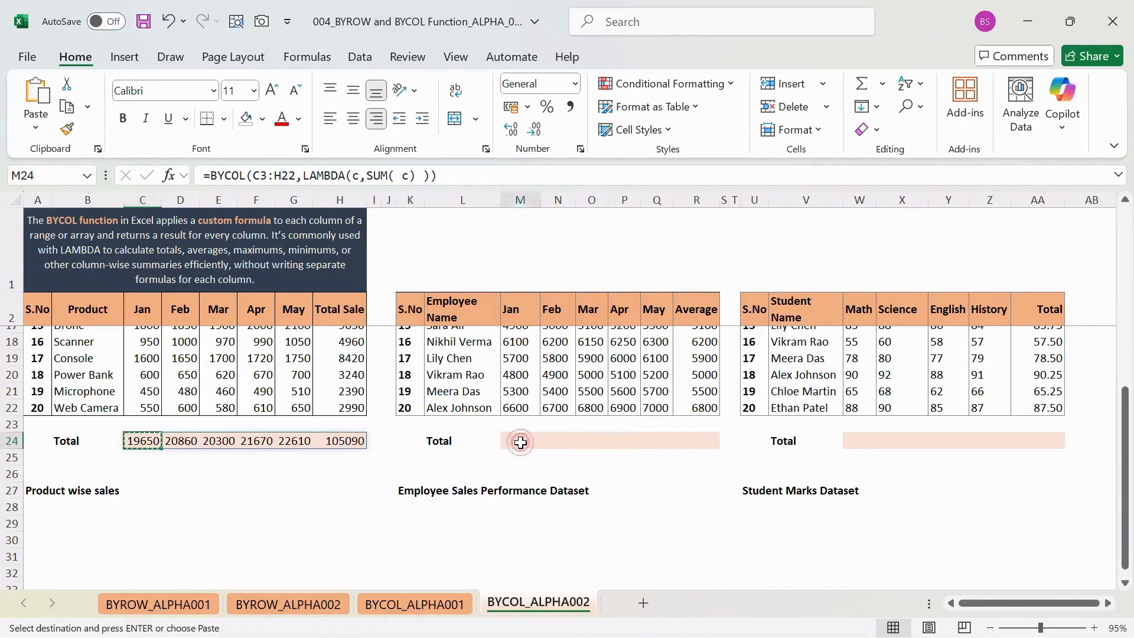
{"action": "key", "text": "ctrl+v"}
{"action": "key", "text": "Right"}
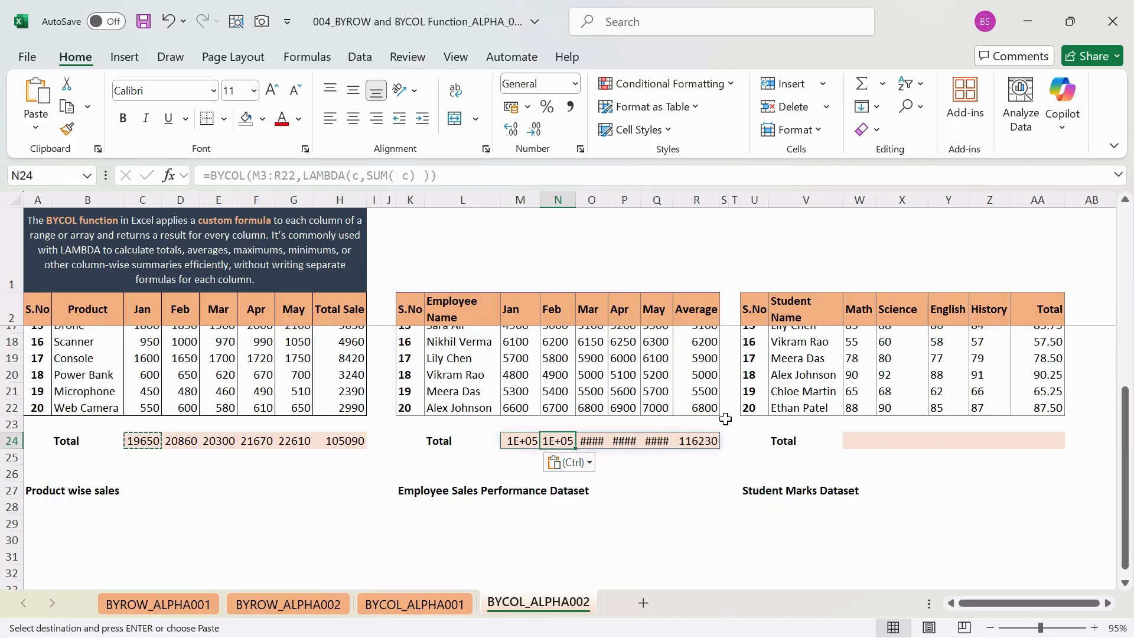
- Widen columns M to Q of the employee table to fit the figures in the Total row
{"action": "left_click_drag", "start_coordinate": [534, 205], "coordinate": [678, 199]}
{"action": "left_click", "coordinate": [700, 199]}
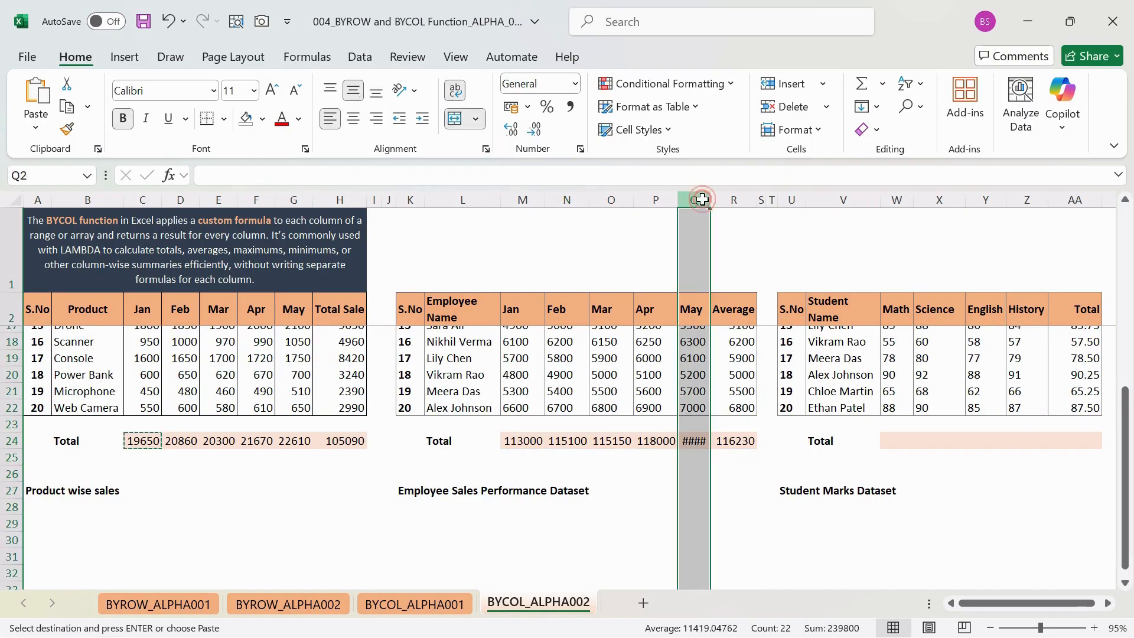
{"action": "double_click", "coordinate": [709, 200]}
- Replace SUM with AVERAGE in the M24 formula, giving =BYCOL(M3:R22,LAMBDA(c,AVERAGE( c) ))
{"action": "left_click", "coordinate": [531, 443]}
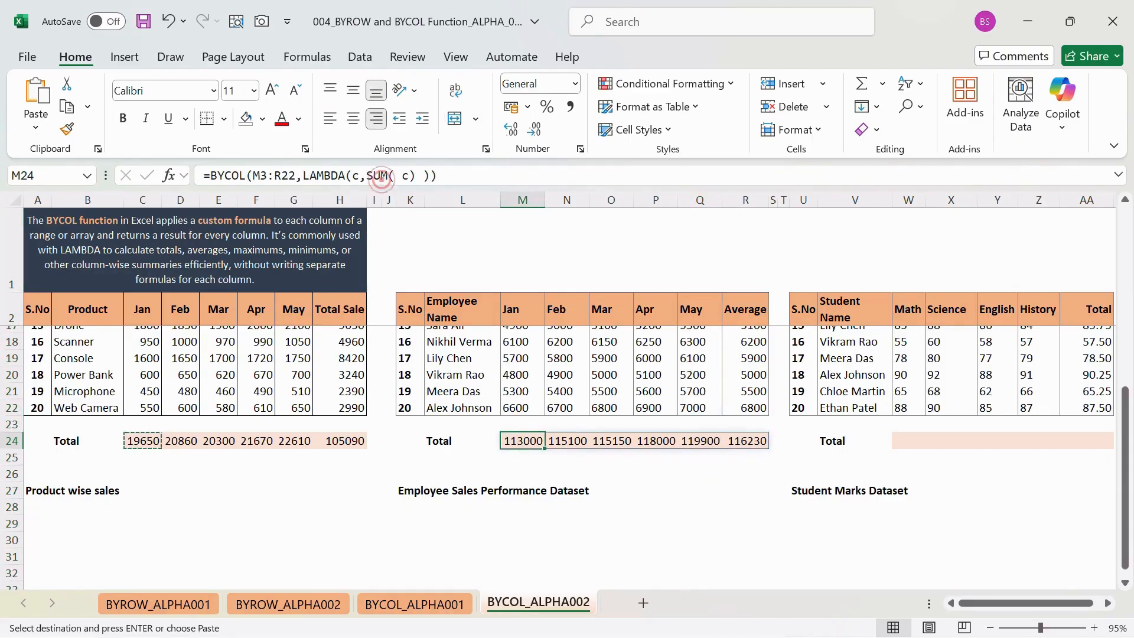
{"action": "left_click", "coordinate": [386, 176]}
{"action": "key", "text": "BackSpace"}
{"action": "key", "text": "BackSpace"}
{"action": "key", "text": "BackSpace"}
{"action": "type", "text": "AVERAGE"}
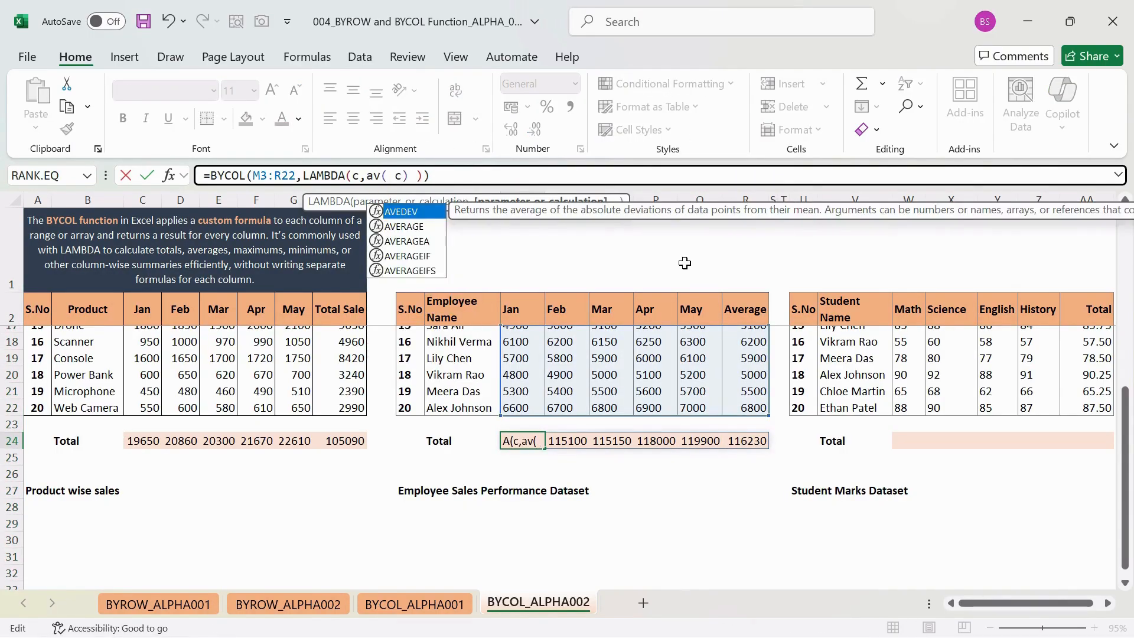
{"action": "key", "text": "Return"}
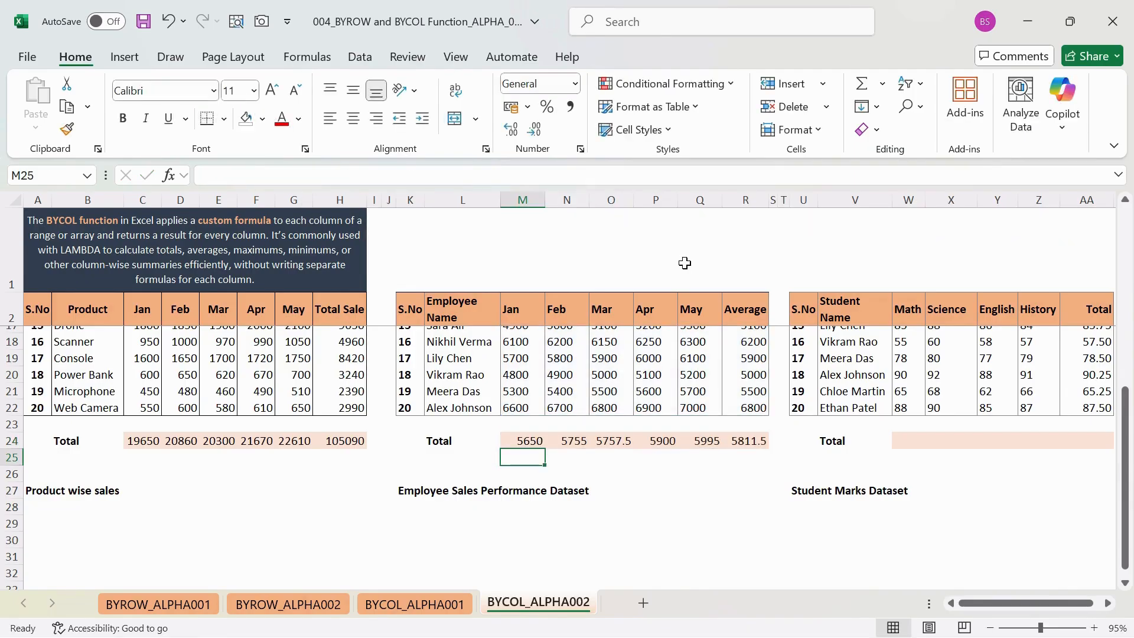
- Step through the spilled column averages in the employee table's row 24, out to R24
{"action": "key", "text": "Up"}
{"action": "key", "text": "Right"}
{"action": "key", "text": "Right"}
{"action": "key", "text": "Right"}
{"action": "key", "text": "Right"}
{"action": "key", "text": "Right"}
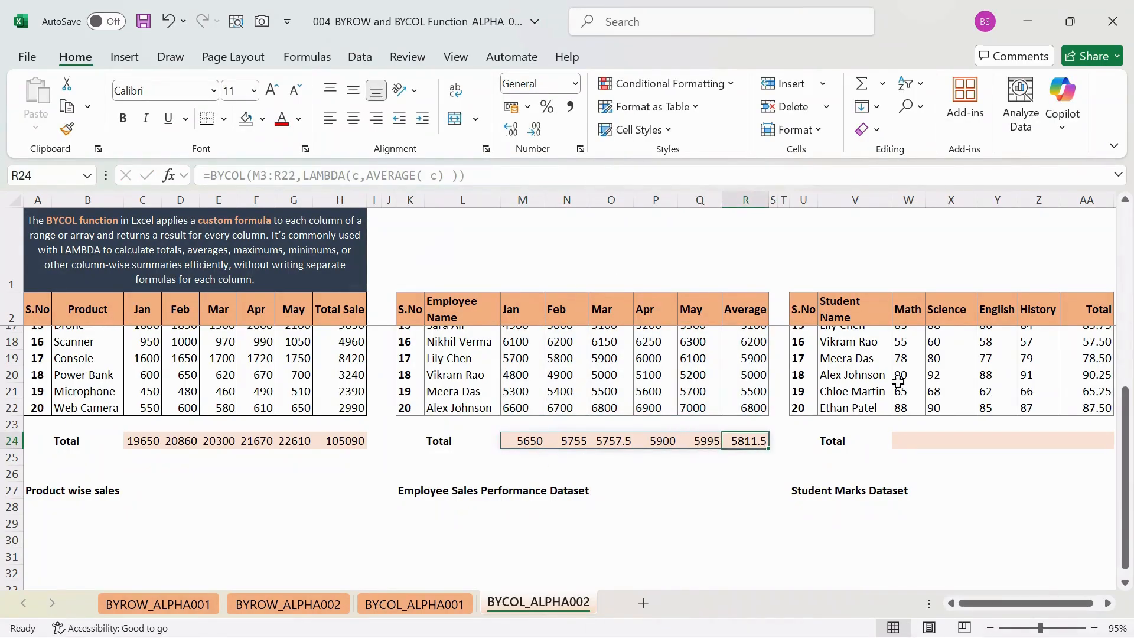
- Try copying the BYCOL AVERAGE formula from M24 into W24 in the student table's Total row, and undo the paste
{"action": "scroll", "coordinate": [894, 389], "scroll_direction": "right", "scroll_amount": 3}
{"action": "key", "text": "Left"}
{"action": "key", "text": "Left"}
{"action": "key", "text": "Left"}
{"action": "key", "text": "Left"}
{"action": "key", "text": "Left"}
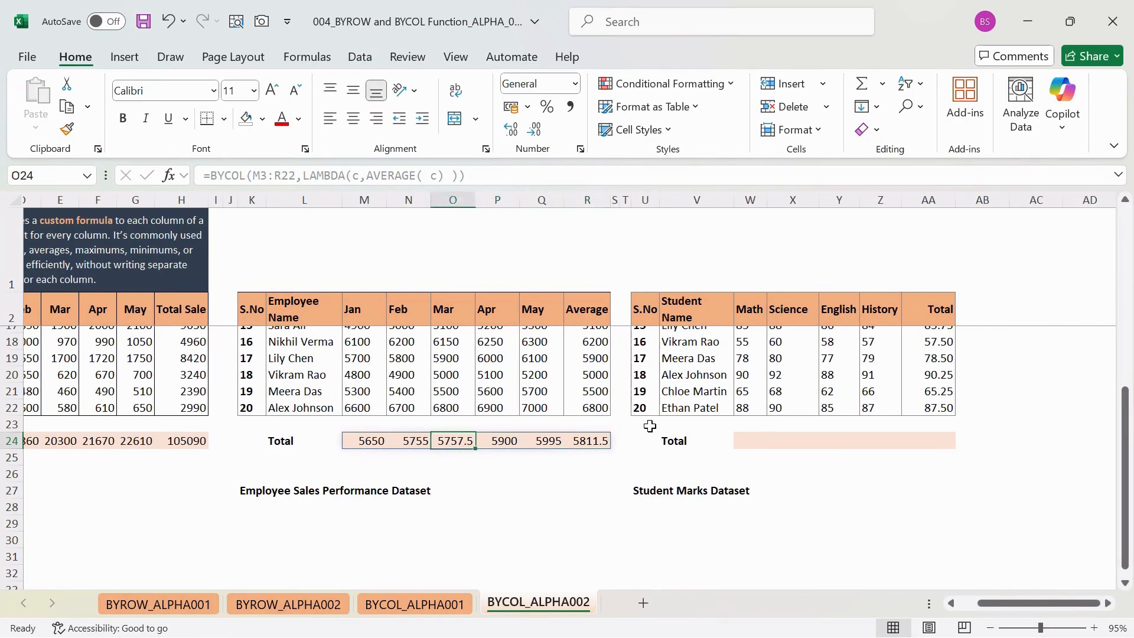
{"action": "key", "text": "ctrl+c"}
{"action": "key", "text": "Right"}
{"action": "key", "text": "Right"}
{"action": "key", "text": "Right"}
{"action": "key", "text": "Right"}
{"action": "key", "text": "Right"}
{"action": "key", "text": "Right"}
{"action": "key", "text": "Right"}
{"action": "key", "text": "Right"}
{"action": "key", "text": "Right"}
{"action": "key", "text": "Right"}
{"action": "key", "text": "Right"}
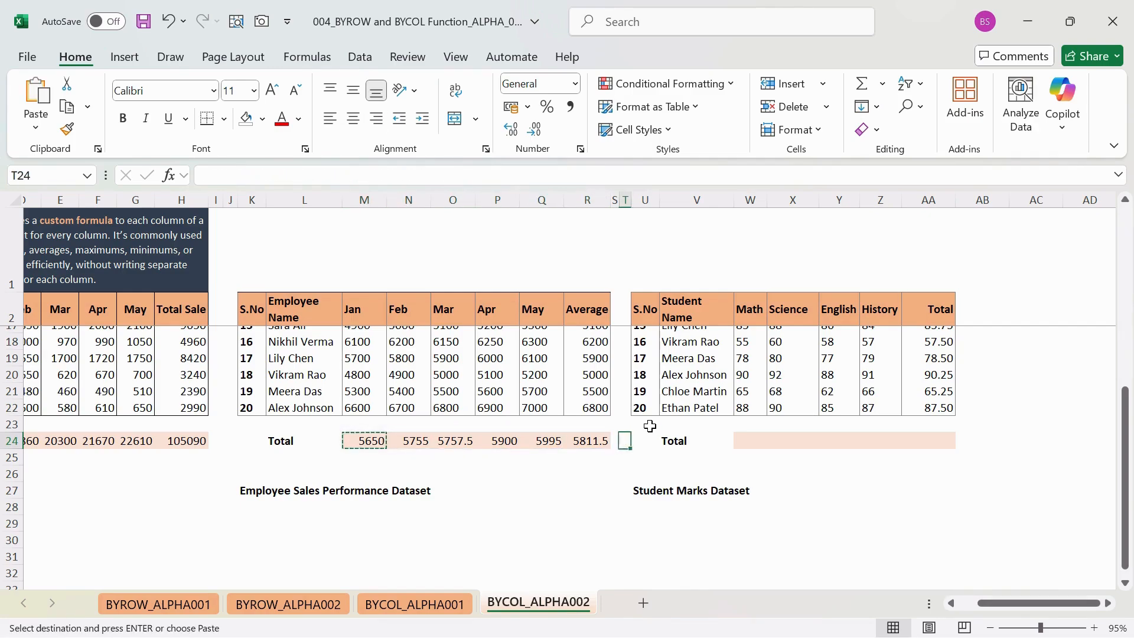
{"action": "key", "text": "Left"}
{"action": "key", "text": "ctrl+v"}
{"action": "key", "text": "ctrl+s"}
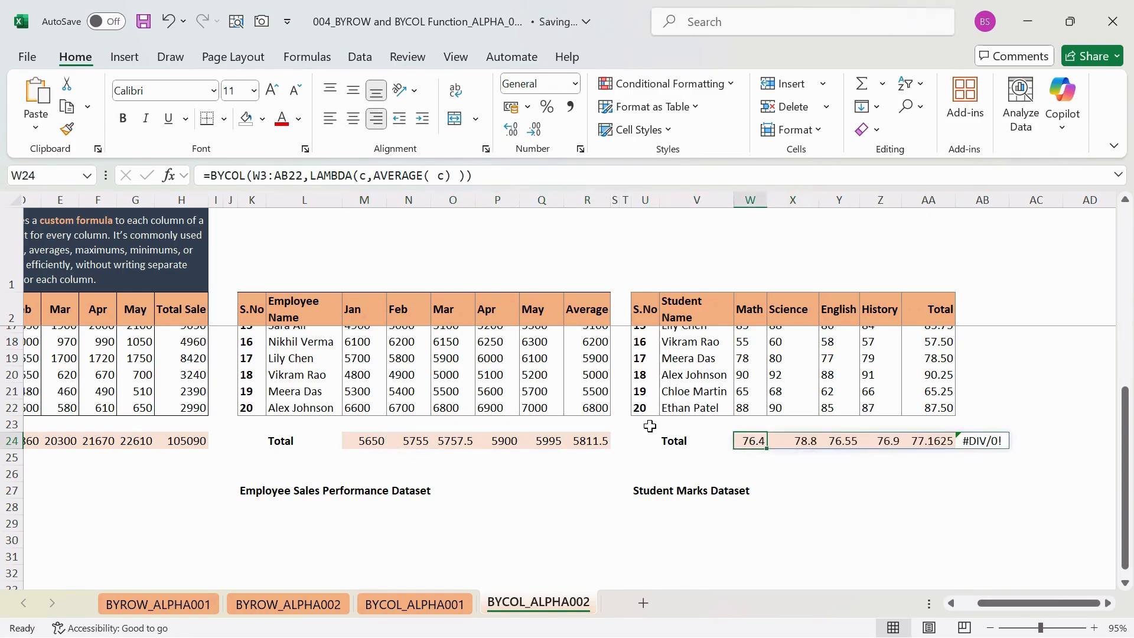
{"action": "key", "text": "ctrl+z"}
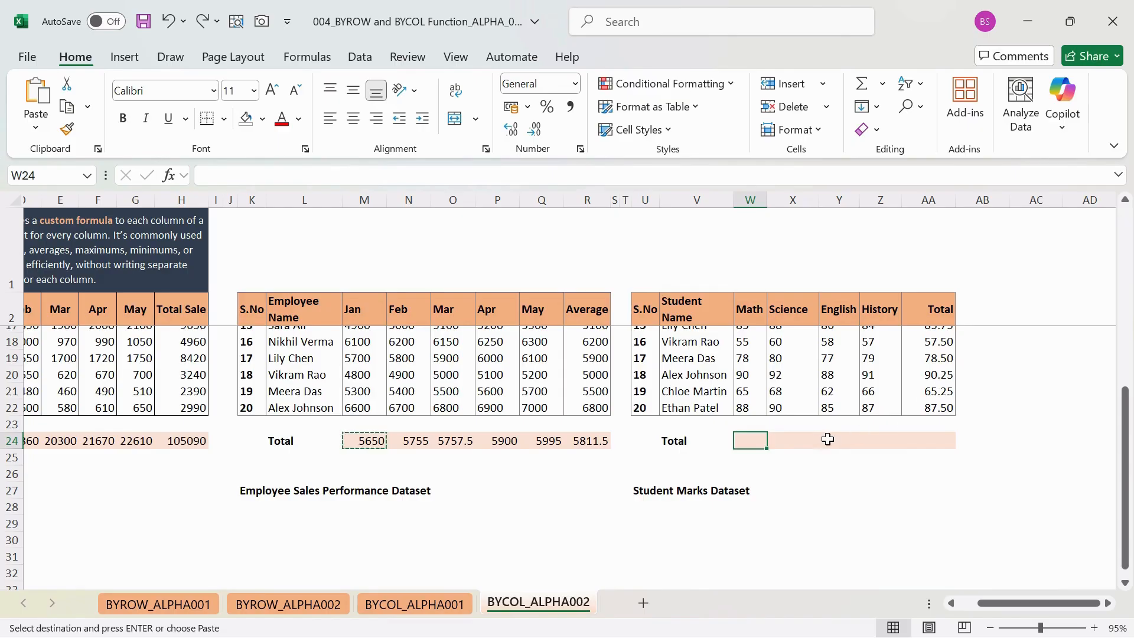
- Compare the product table's Jan and Feb values with the column totals produced by the formula in C24
{"action": "scroll", "coordinate": [757, 440], "scroll_direction": "left", "scroll_amount": 3}
{"action": "scroll", "coordinate": [756, 440], "scroll_direction": "up", "scroll_amount": 5}
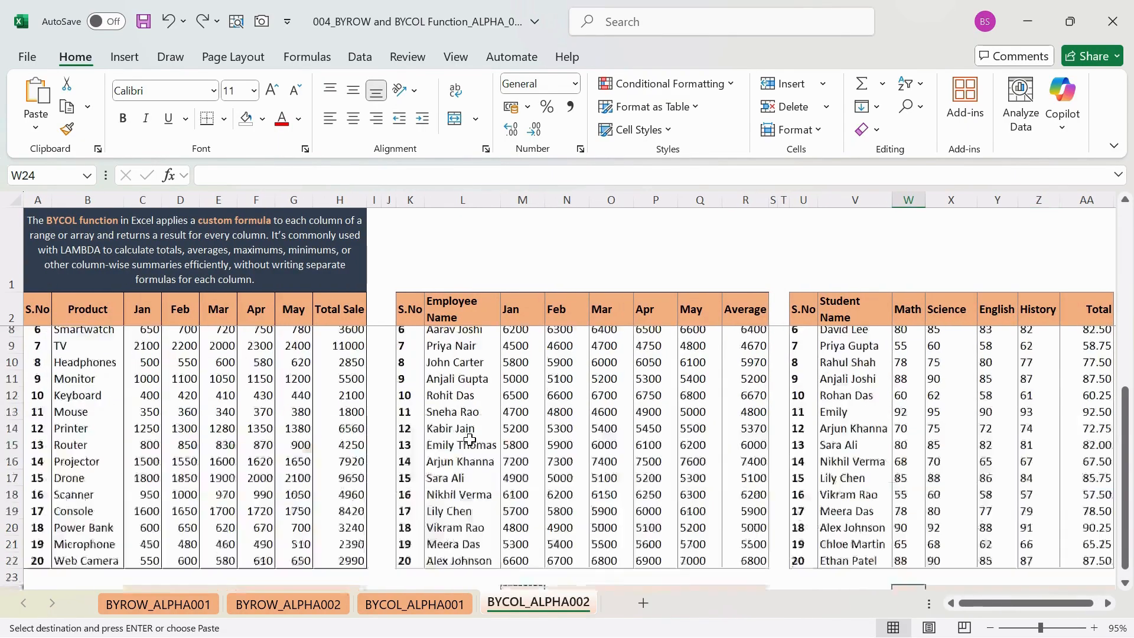
{"action": "scroll", "coordinate": [212, 486], "scroll_direction": "down", "scroll_amount": 4}
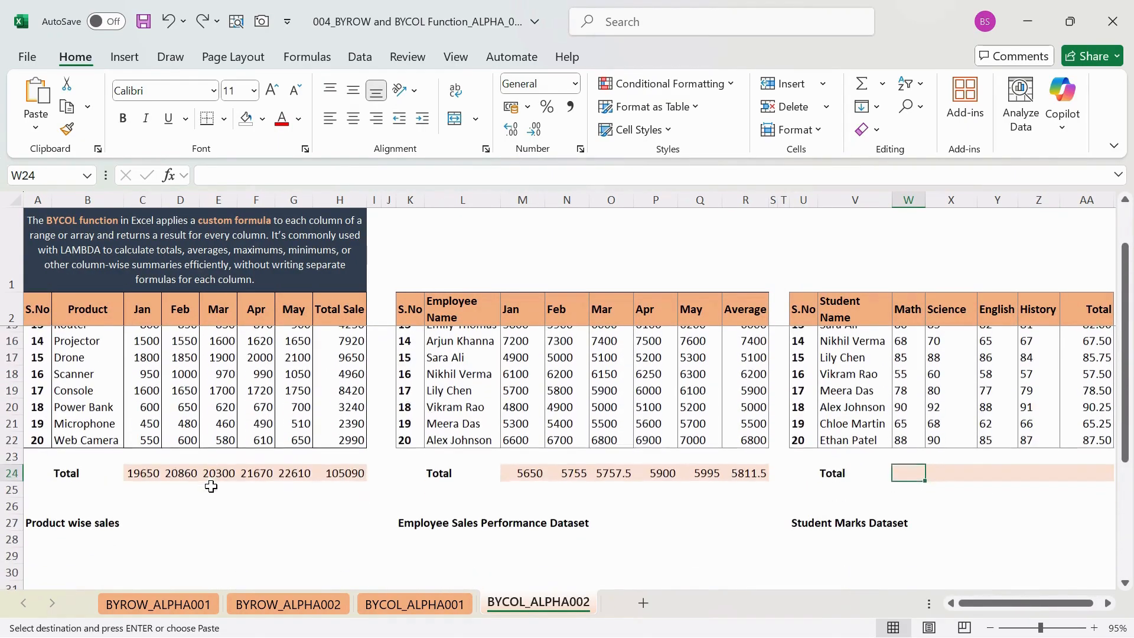
{"action": "left_click", "coordinate": [143, 473]}
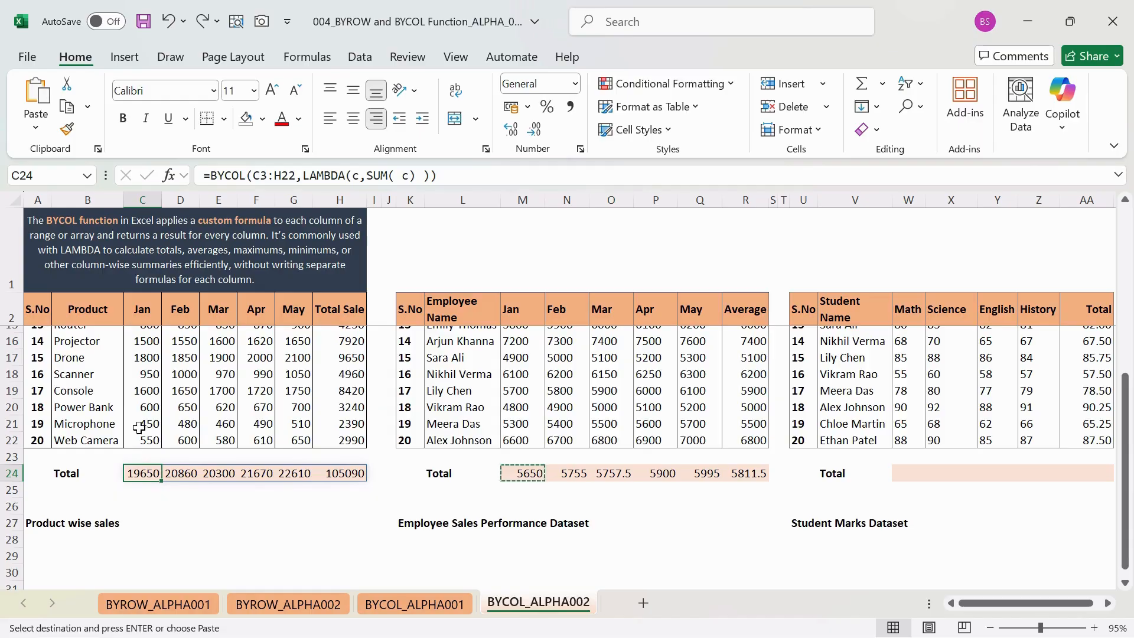
{"action": "left_click_drag", "start_coordinate": [139, 440], "coordinate": [142, 340]}
{"action": "scroll", "coordinate": [163, 491], "scroll_direction": "down", "scroll_amount": 4}
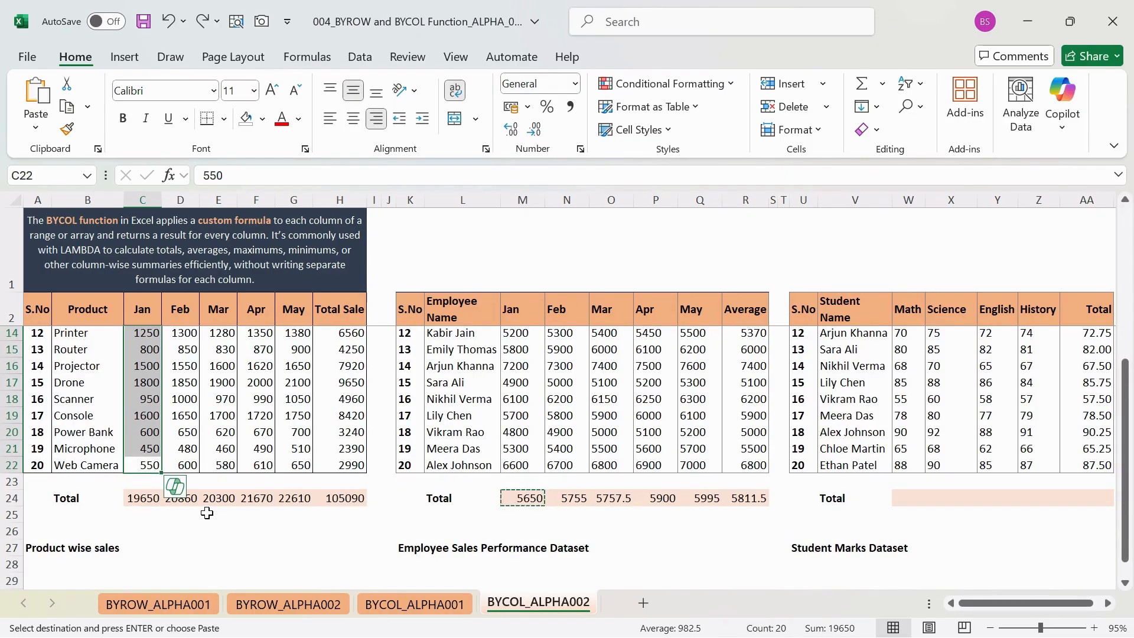
{"action": "left_click", "coordinate": [136, 496]}
{"action": "left_click_drag", "start_coordinate": [177, 467], "coordinate": [193, 351]}
{"action": "scroll", "coordinate": [208, 487], "scroll_direction": "down", "scroll_amount": 2}
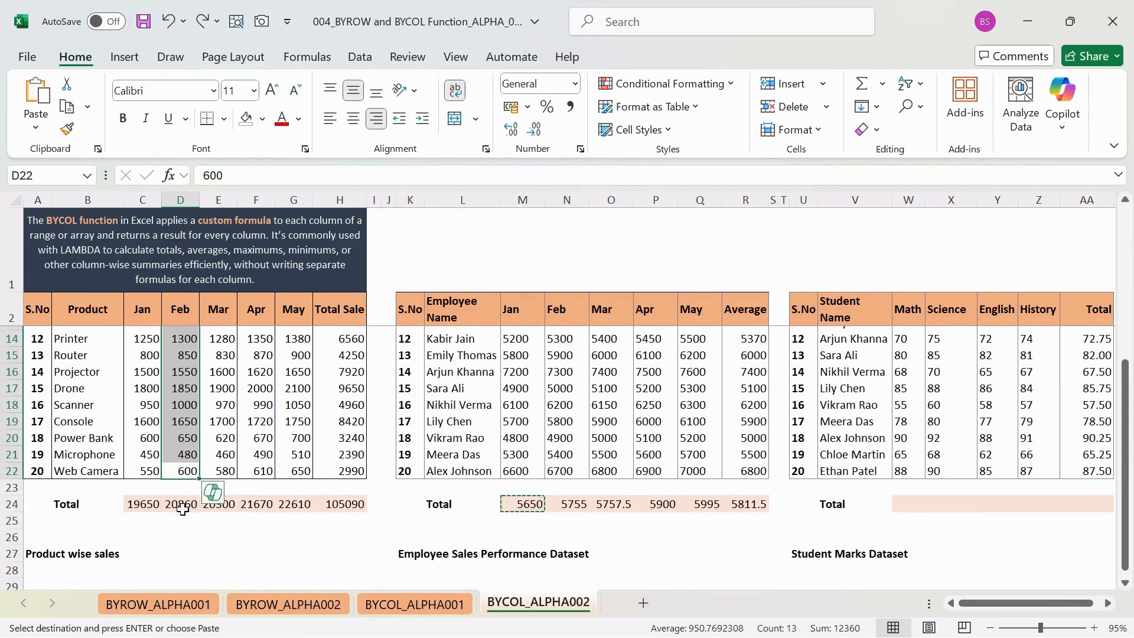
- Step through the spilled product totals from C24 to F24 and save the workbook
{"action": "left_click", "coordinate": [216, 501]}
{"action": "left_click", "coordinate": [147, 505]}
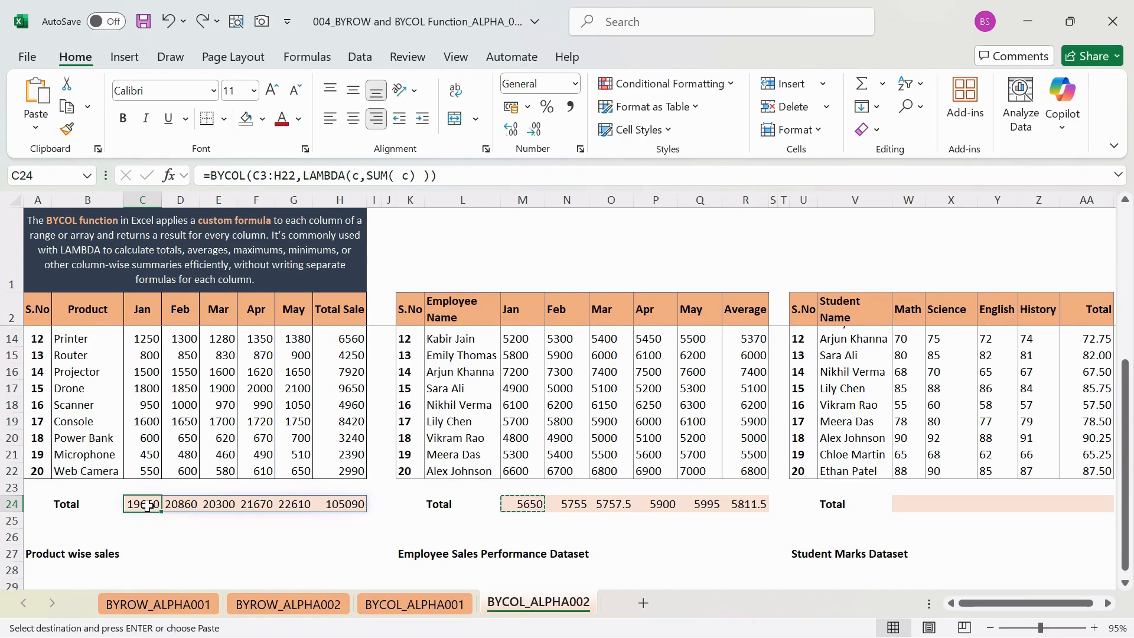
{"action": "key", "text": "Right"}
{"action": "key", "text": "Right"}
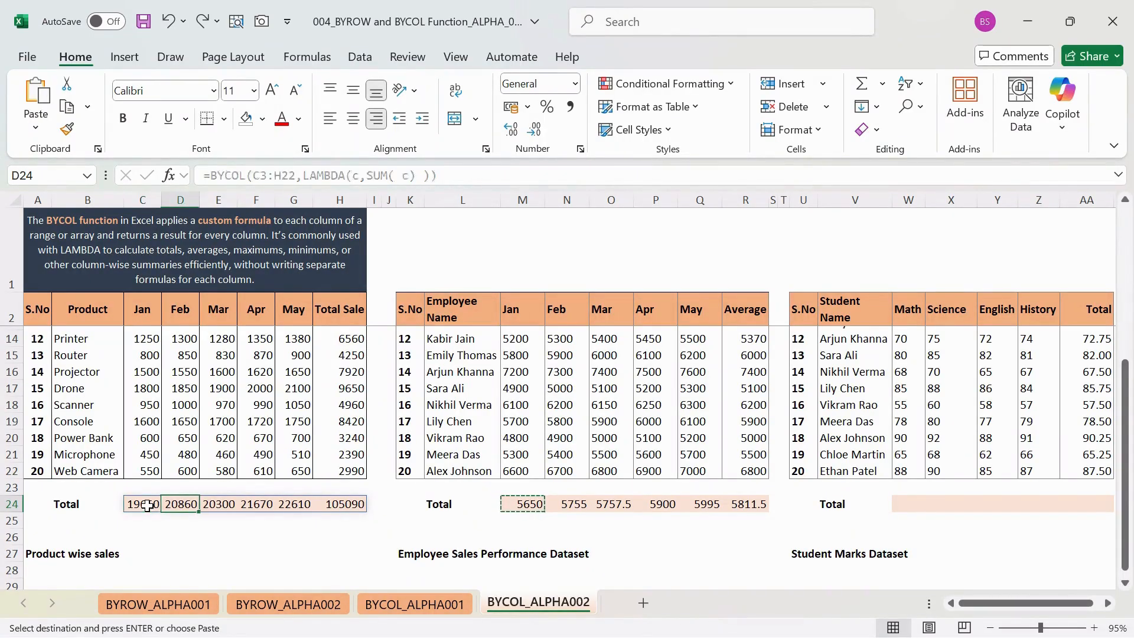
{"action": "key", "text": "ctrl+s"}
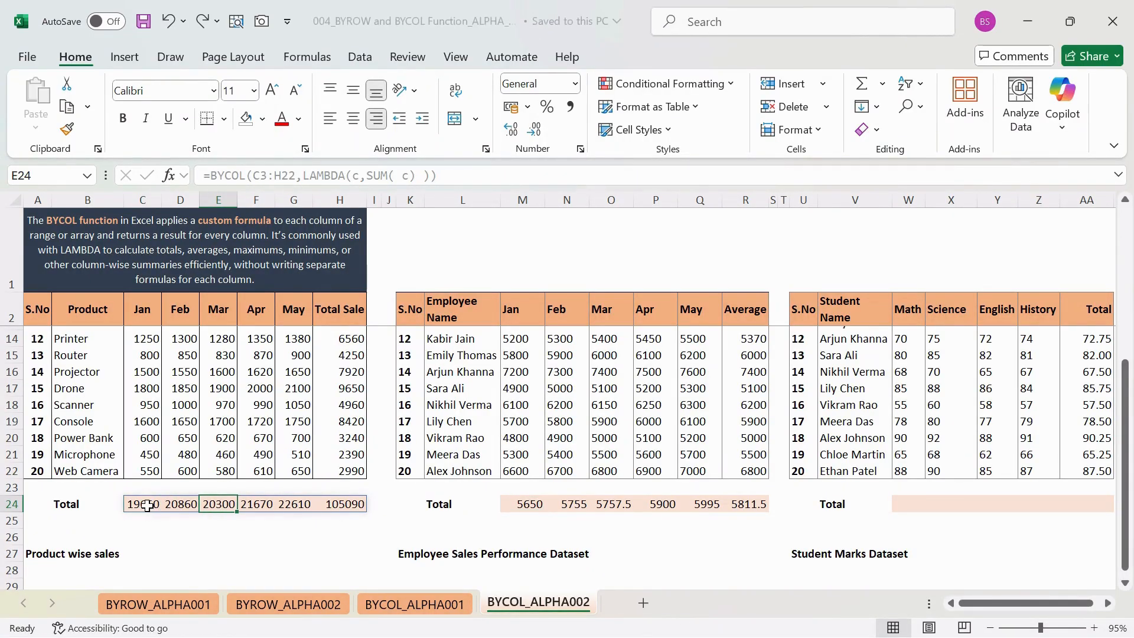
{"action": "key", "text": "Right"}
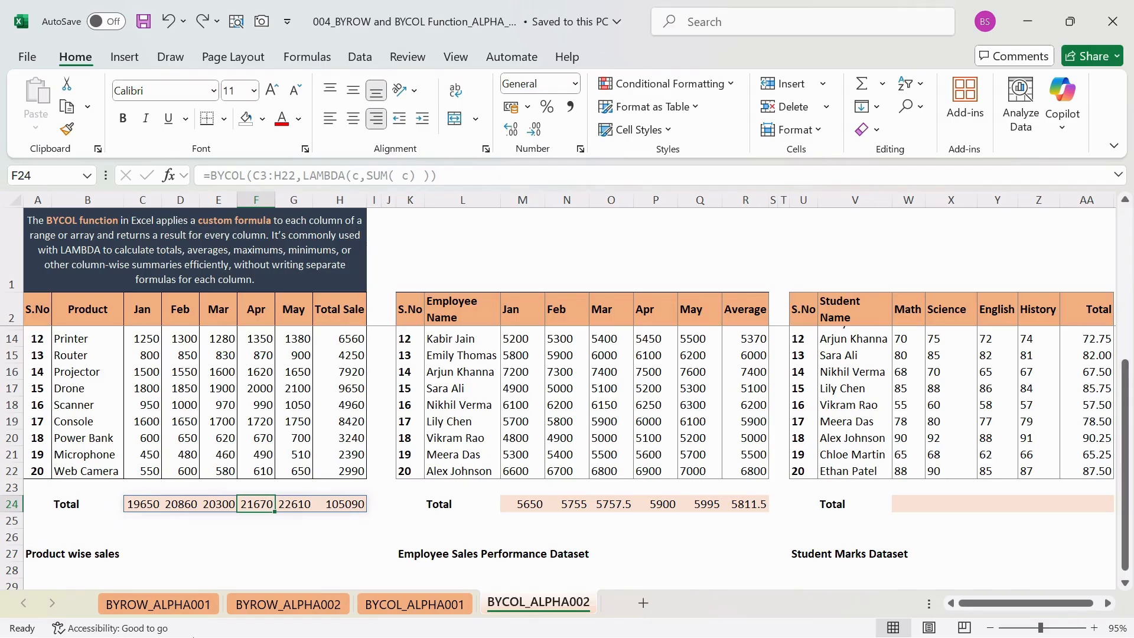
- Inspect the BYROW formula in H3 and the spilled cells below it in the Total Sale column
{"action": "scroll", "coordinate": [289, 449], "scroll_direction": "up", "scroll_amount": 4}
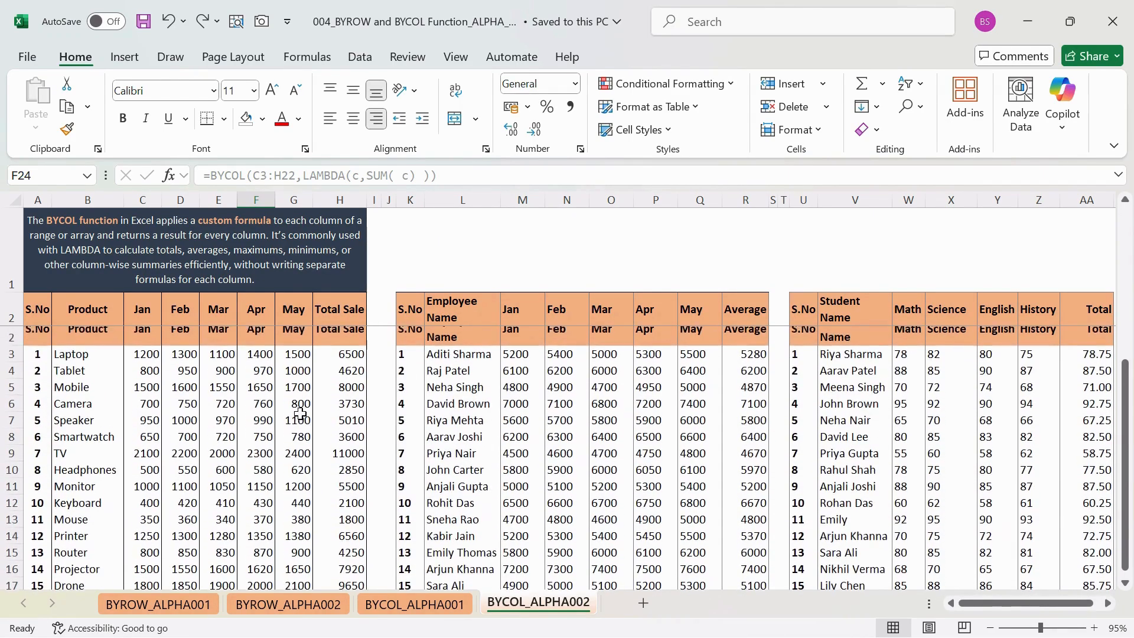
{"action": "left_click", "coordinate": [333, 329]}
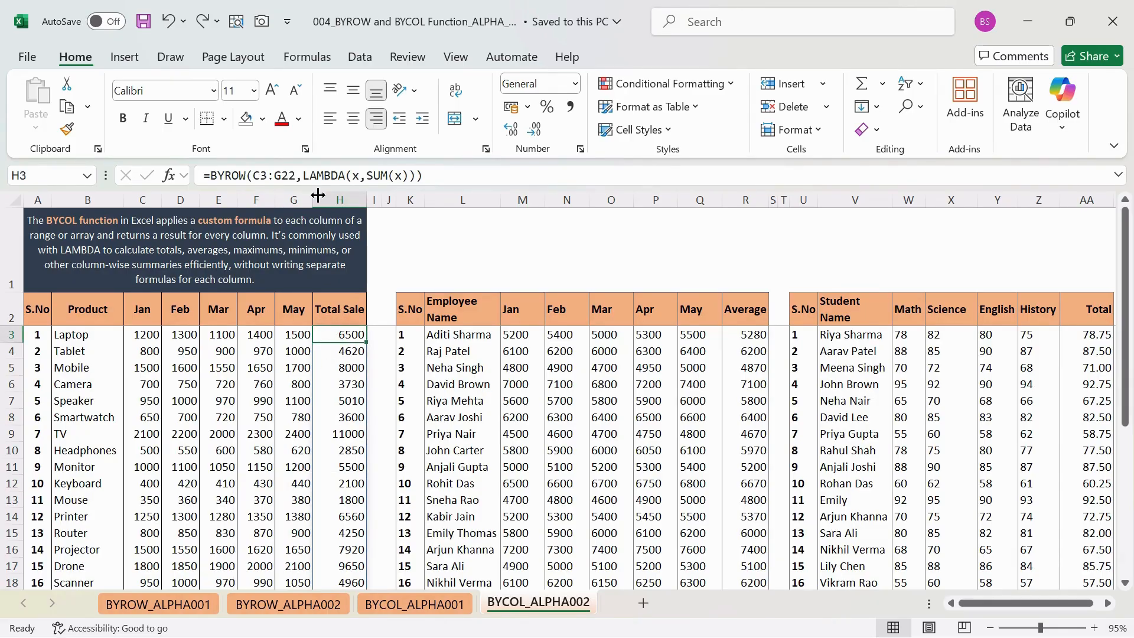
{"action": "left_click", "coordinate": [381, 176]}
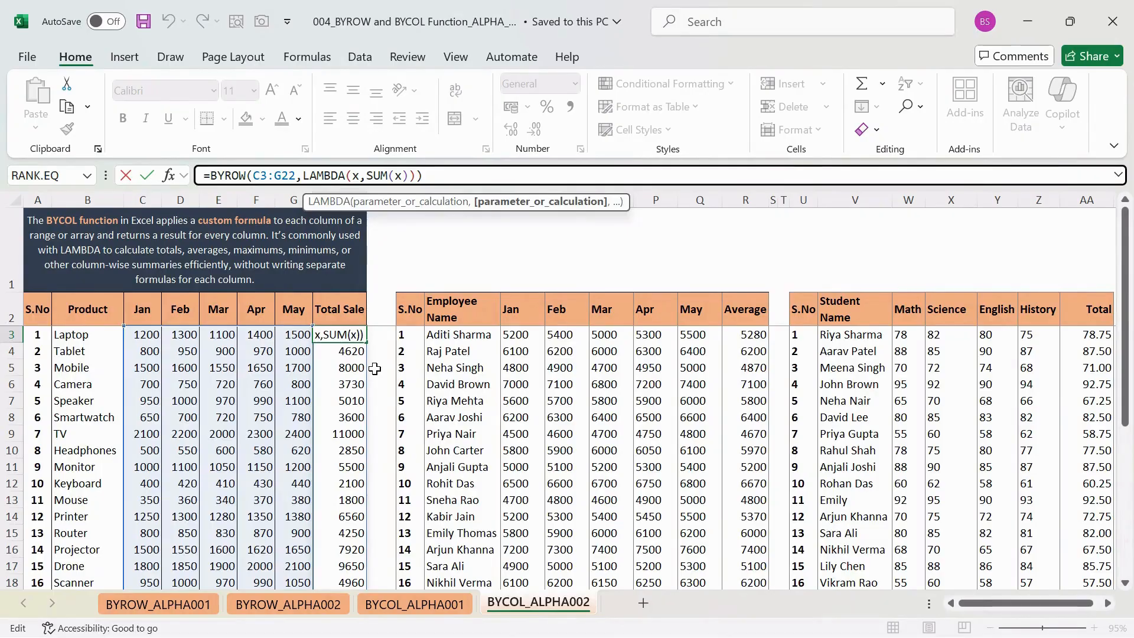
{"action": "key", "text": "Return"}
{"action": "key", "text": "Down"}
{"action": "key", "text": "Down"}
{"action": "key", "text": "Down"}
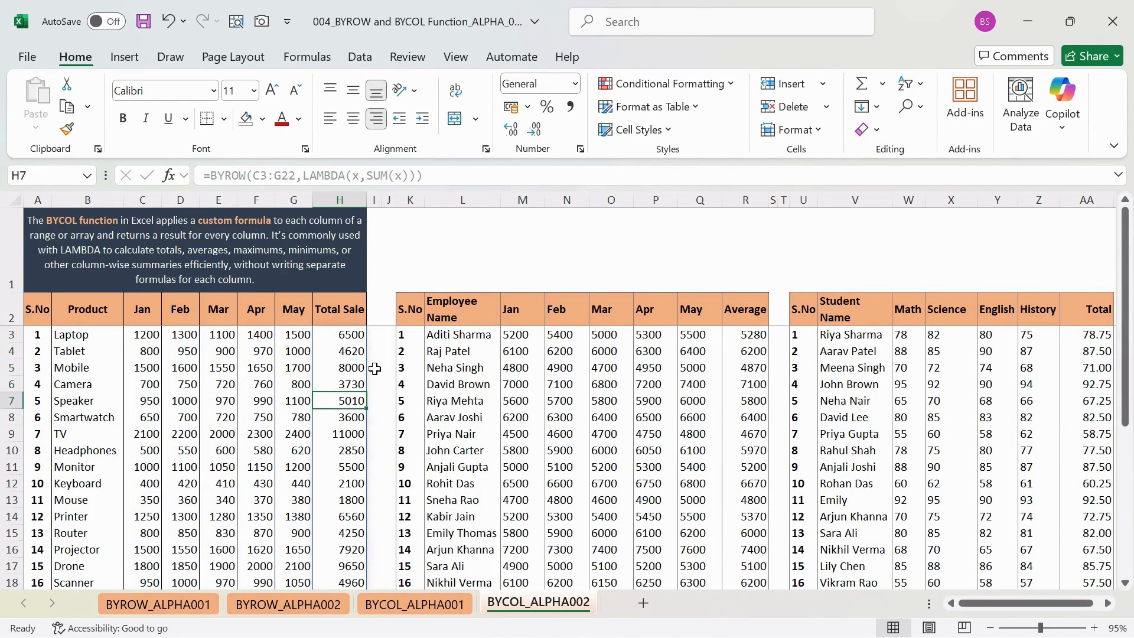
- Review the product, employee and student tables with their Total rows, and inspect the BYCOL formula in C24
{"action": "scroll", "coordinate": [707, 397], "scroll_direction": "right", "scroll_amount": 3}
{"action": "scroll", "coordinate": [706, 397], "scroll_direction": "left", "scroll_amount": 3}
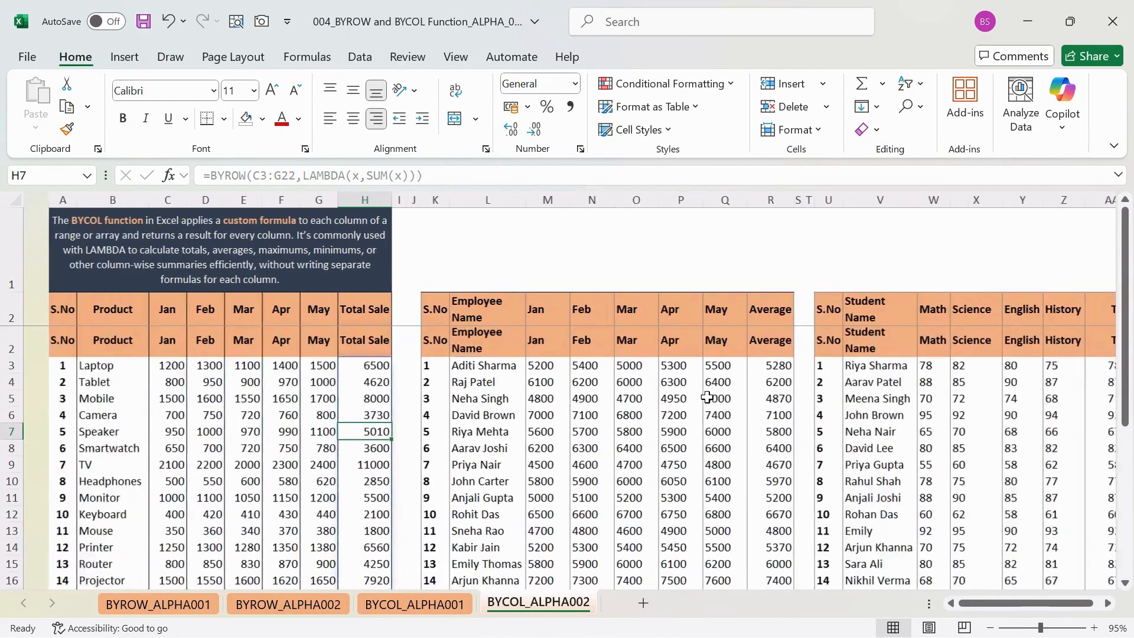
{"action": "scroll", "coordinate": [469, 473], "scroll_direction": "down", "scroll_amount": 3}
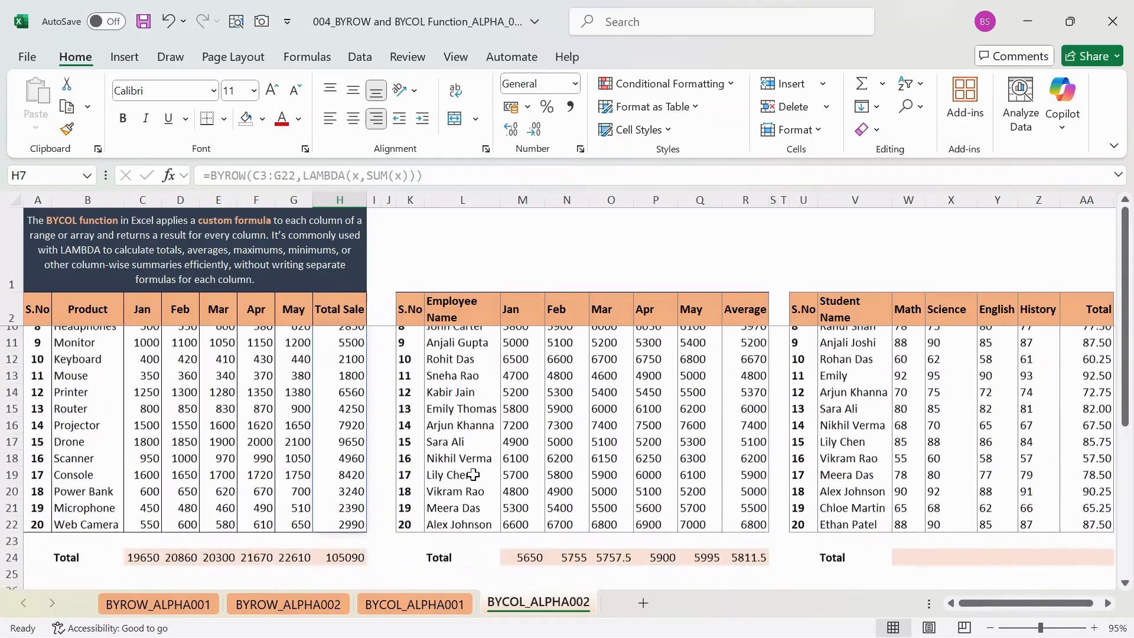
{"action": "scroll", "coordinate": [473, 474], "scroll_direction": "down", "scroll_amount": 4}
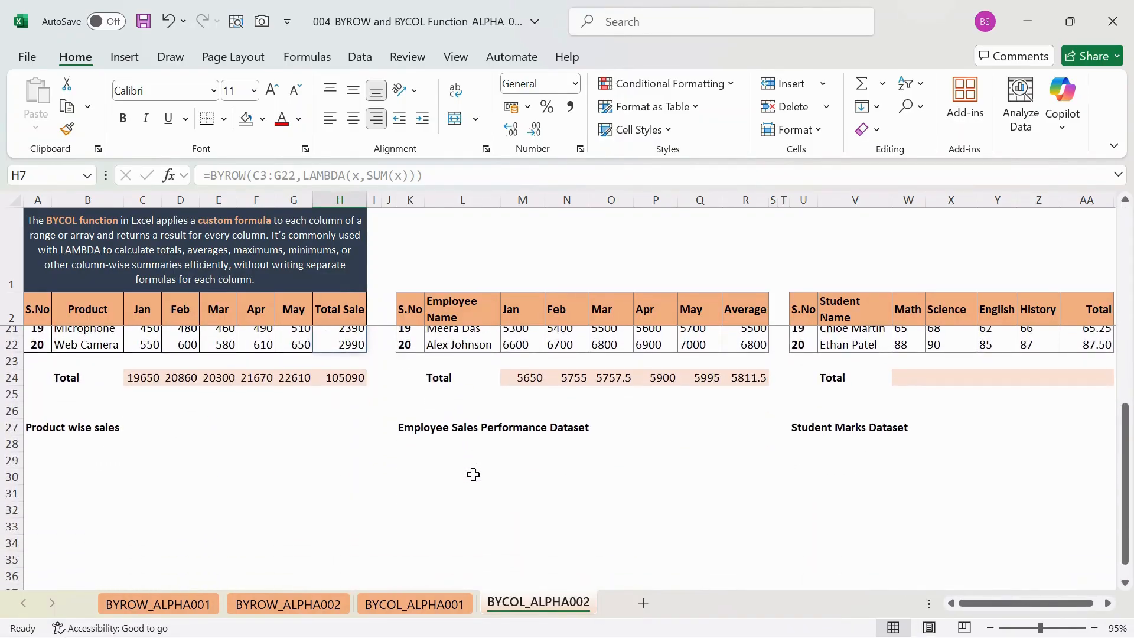
{"action": "left_click", "coordinate": [455, 428]}
{"action": "scroll", "coordinate": [455, 431], "scroll_direction": "up", "scroll_amount": 3}
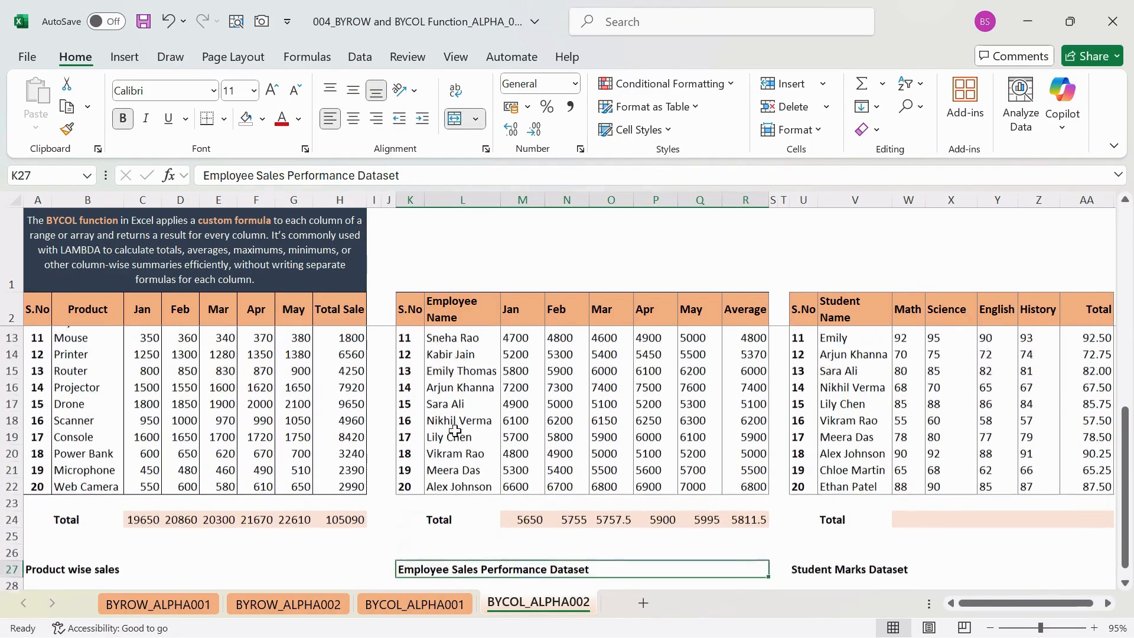
{"action": "scroll", "coordinate": [455, 429], "scroll_direction": "up", "scroll_amount": 4}
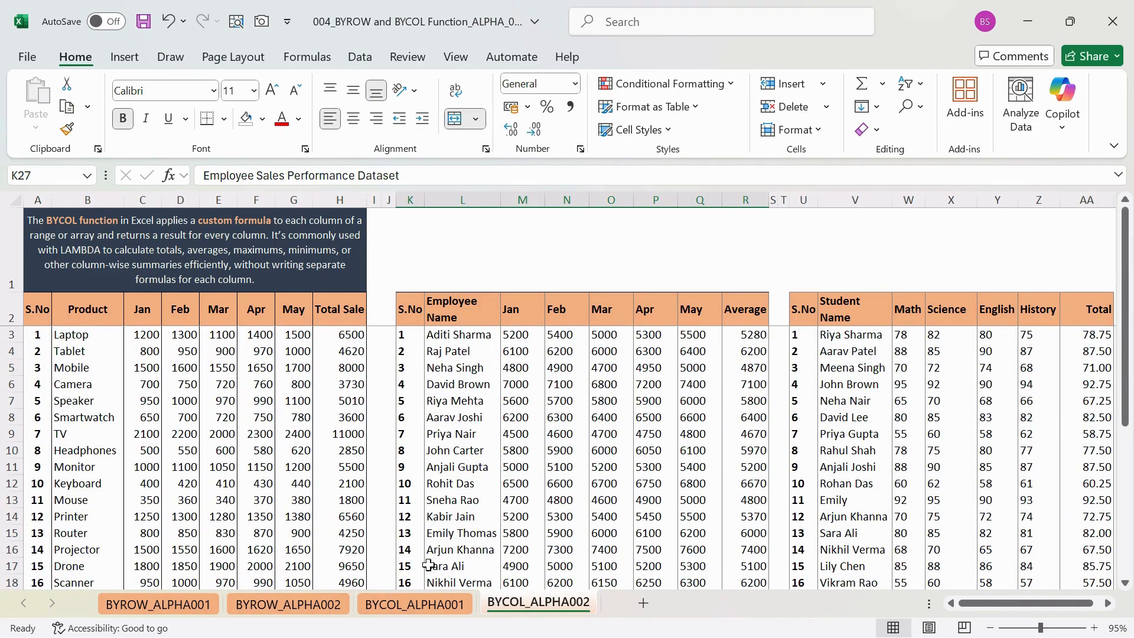
{"action": "left_click", "coordinate": [420, 593]}
{"action": "left_click", "coordinate": [506, 600]}
{"action": "scroll", "coordinate": [602, 468], "scroll_direction": "right", "scroll_amount": 1}
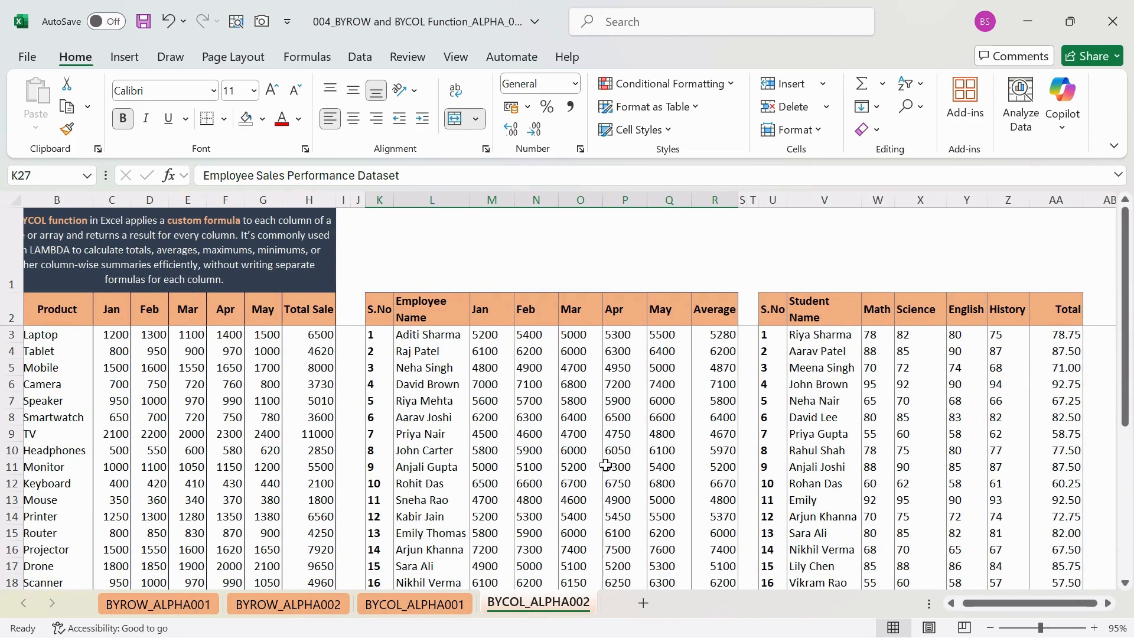
{"action": "scroll", "coordinate": [519, 445], "scroll_direction": "left", "scroll_amount": 1}
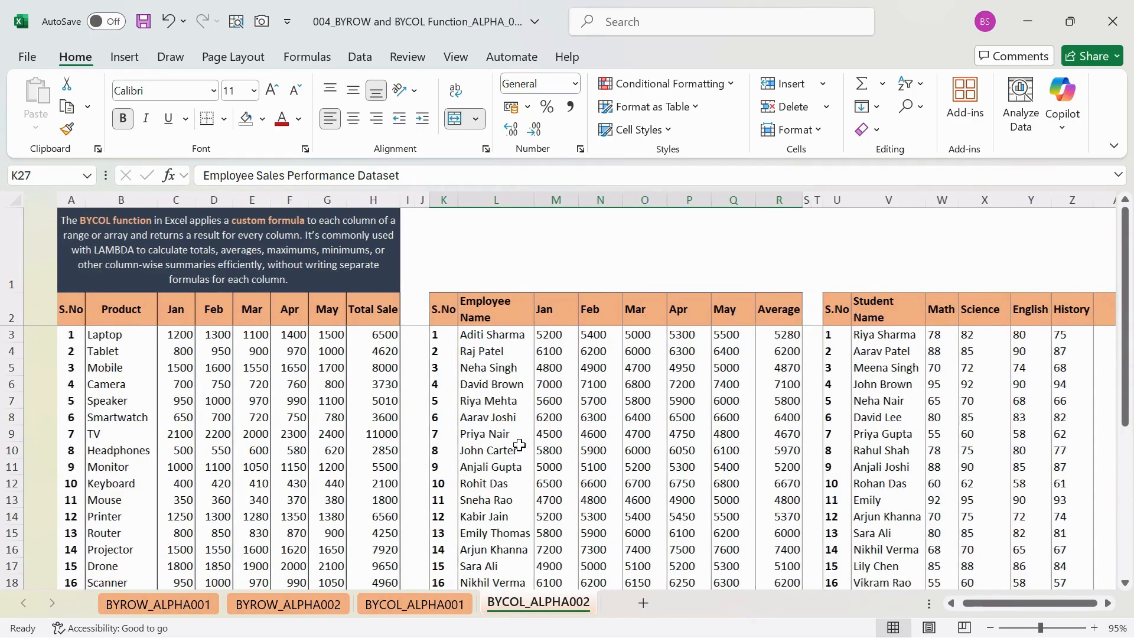
{"action": "scroll", "coordinate": [414, 473], "scroll_direction": "down", "scroll_amount": 3}
{"action": "scroll", "coordinate": [413, 475], "scroll_direction": "down", "scroll_amount": 2}
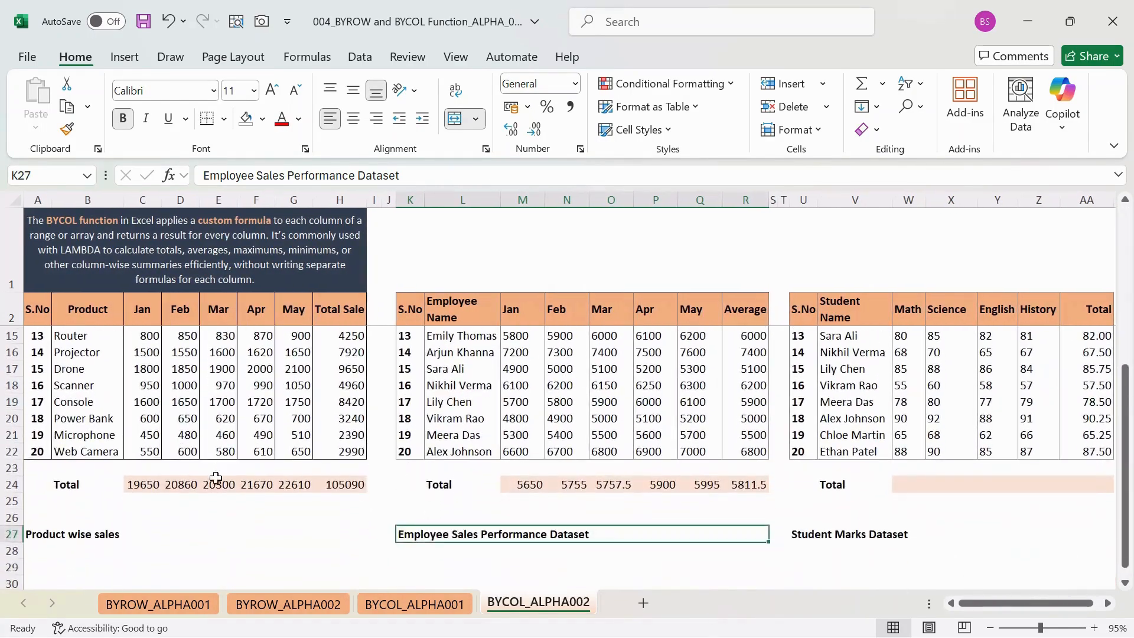
{"action": "left_click", "coordinate": [155, 481]}
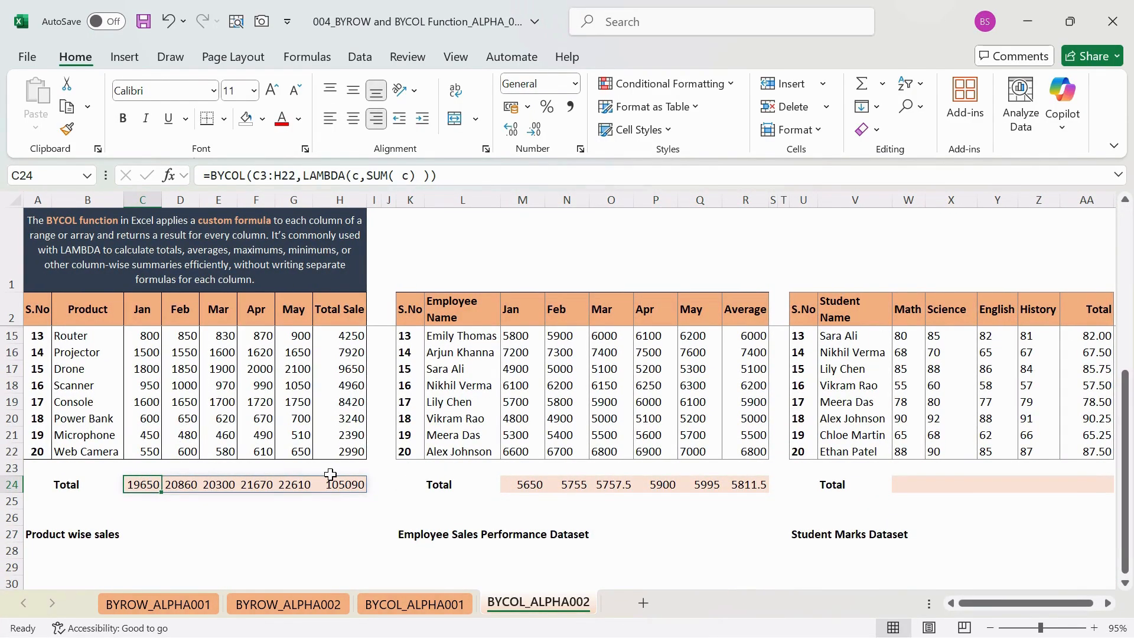